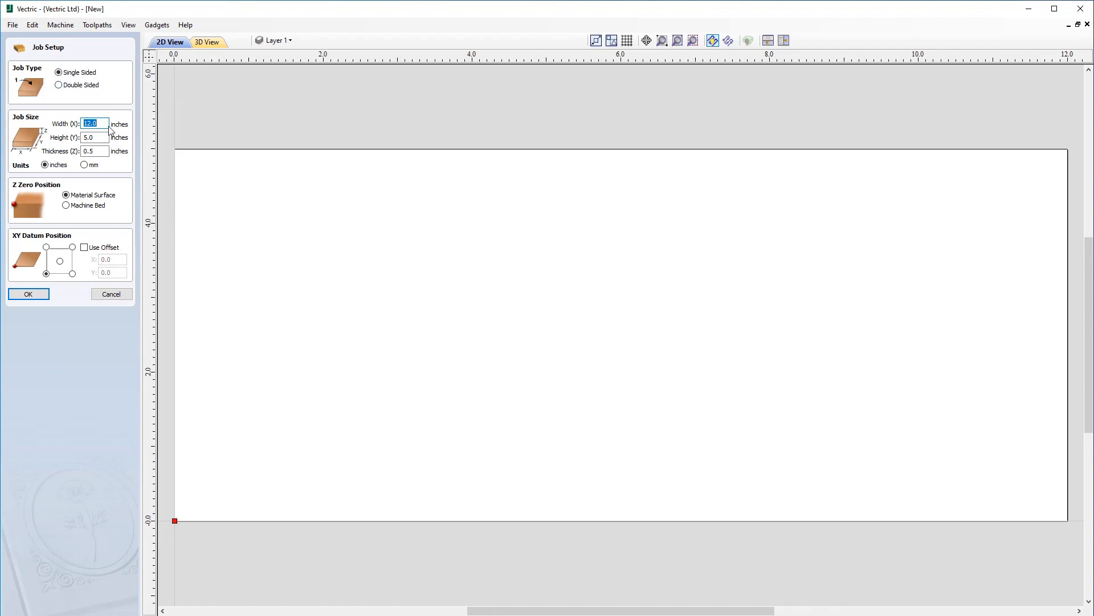
# - Set up a job 30 inches wide, 12 inches high and 1 inch thick, with the XY datum at the center
pyautogui.write('30')
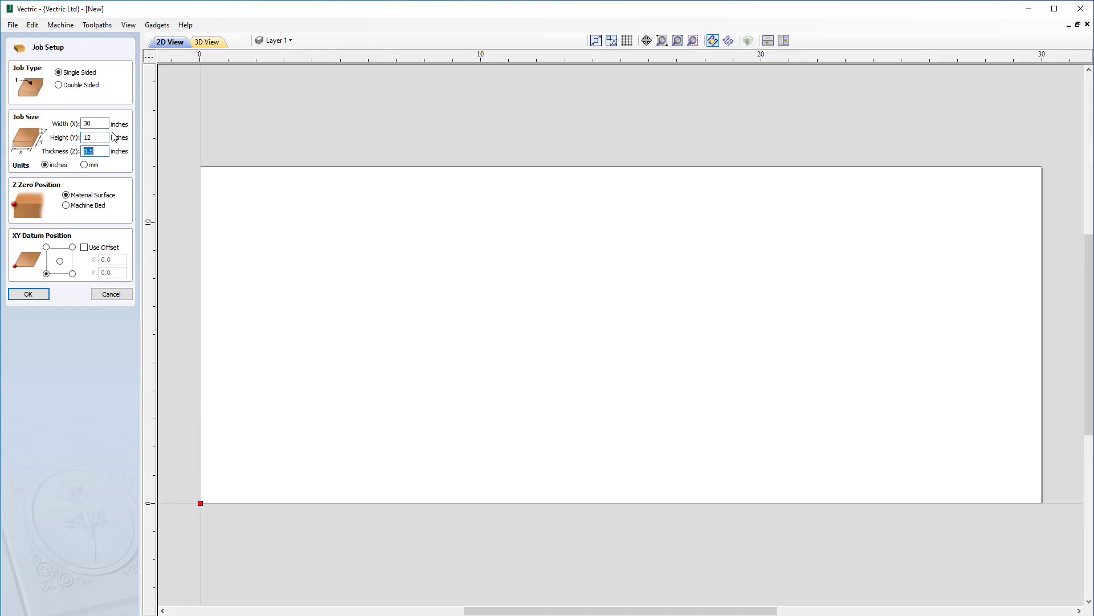
pyautogui.press('Tab')
pyautogui.click(60, 261)
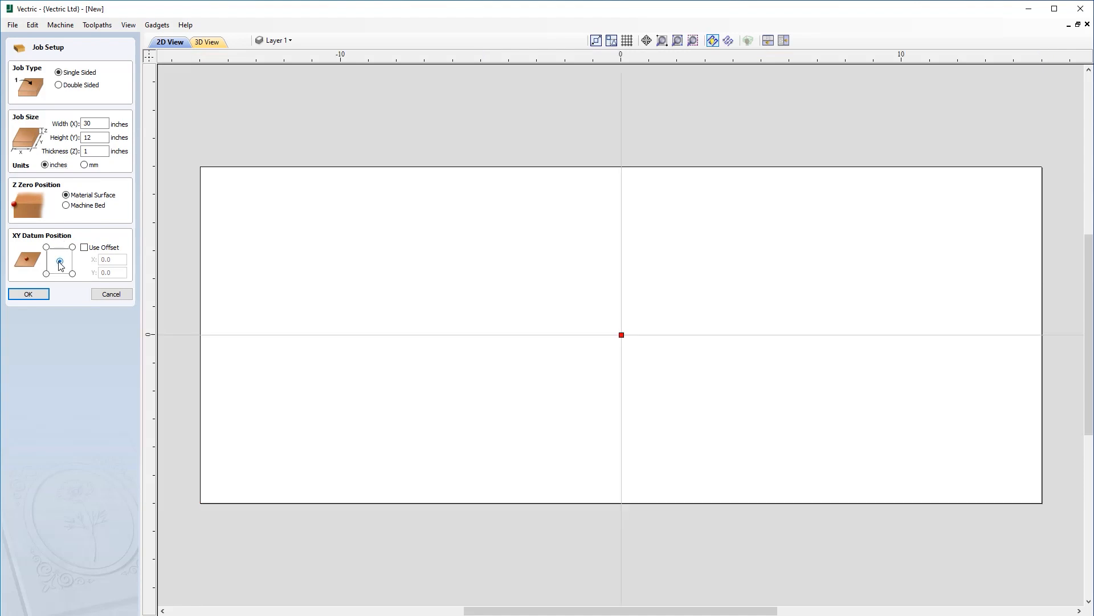
pyautogui.click(27, 294)
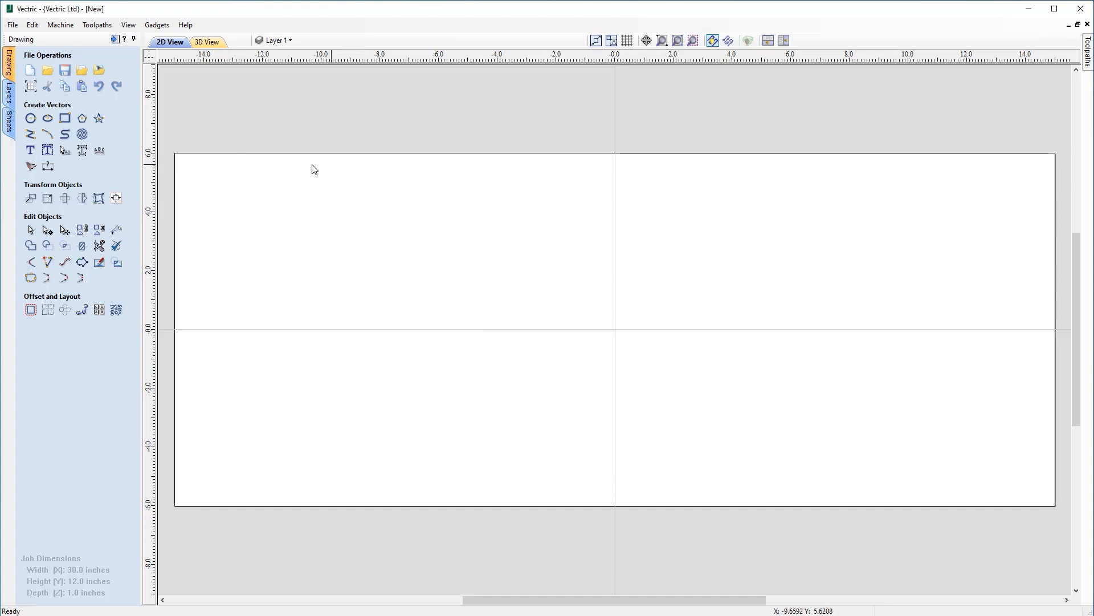
# - Rename the existing Layer 1 as Outline
pyautogui.click(296, 41)
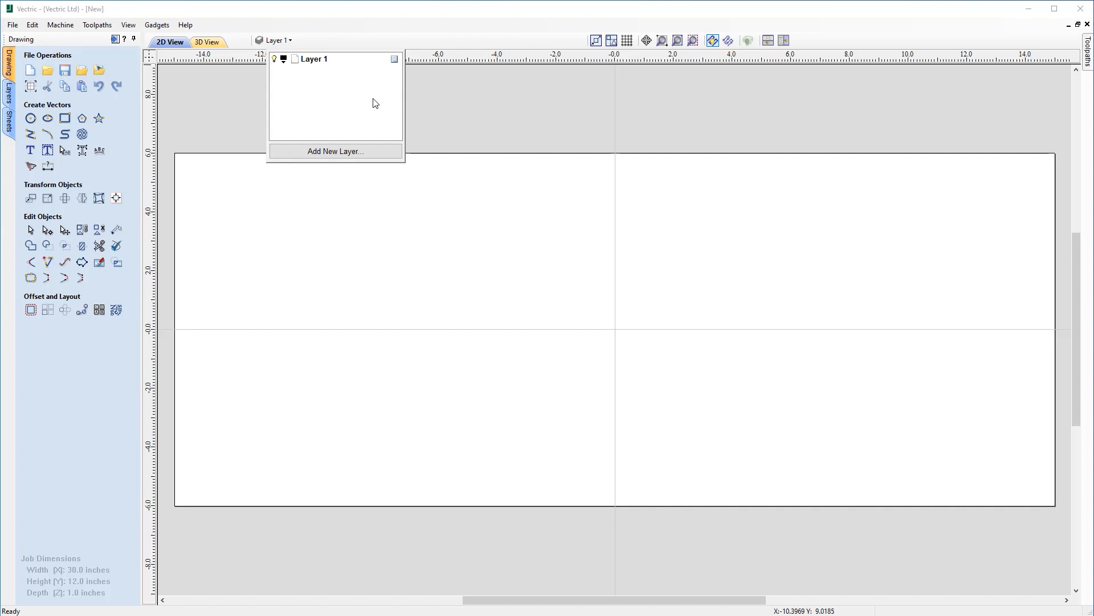
pyautogui.doubleClick(321, 62)
pyautogui.press('BackSpace')
pyautogui.write('Outline')
pyautogui.press('Return')
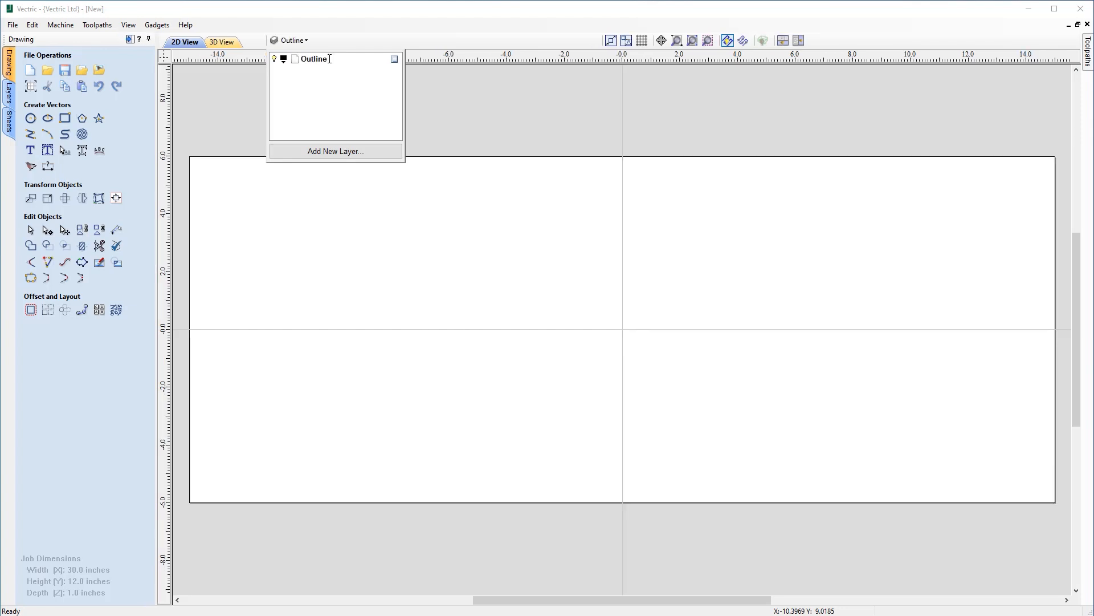
pyautogui.click(481, 113)
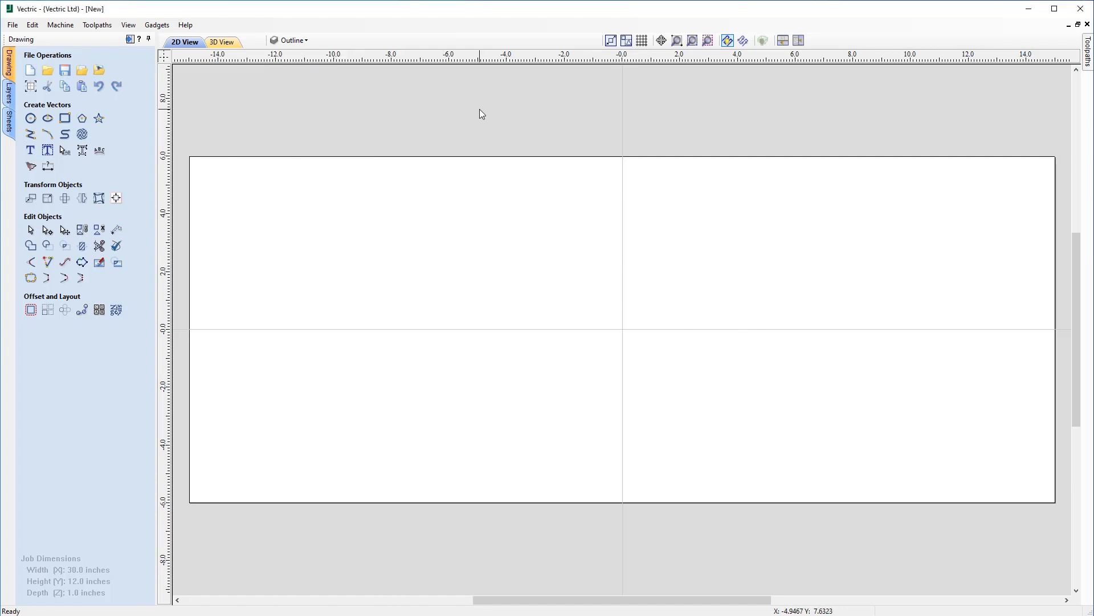
pyautogui.click(293, 41)
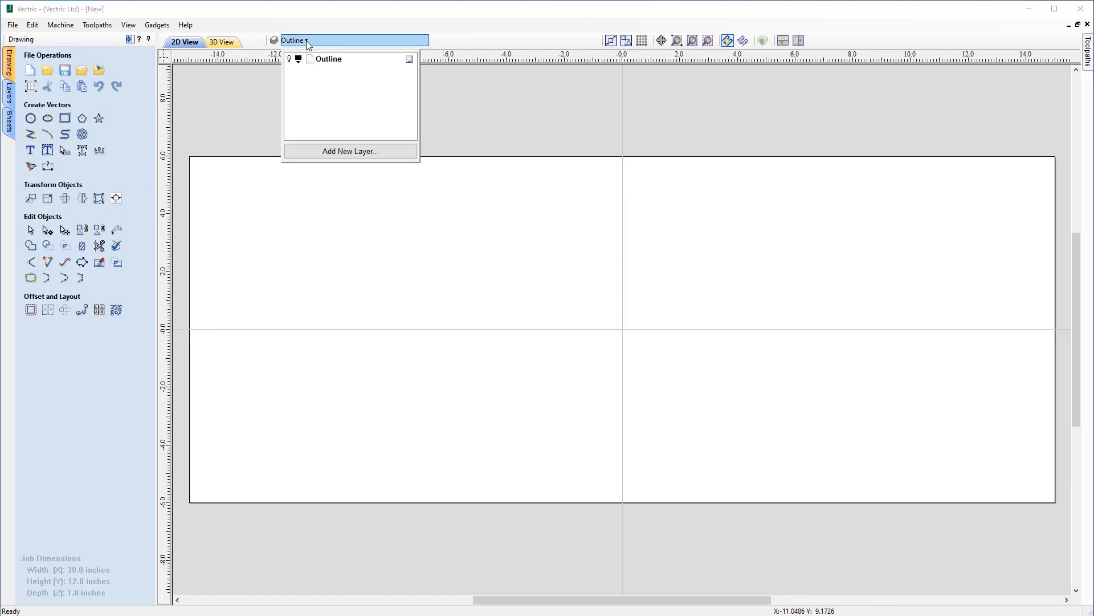
pyautogui.click(457, 101)
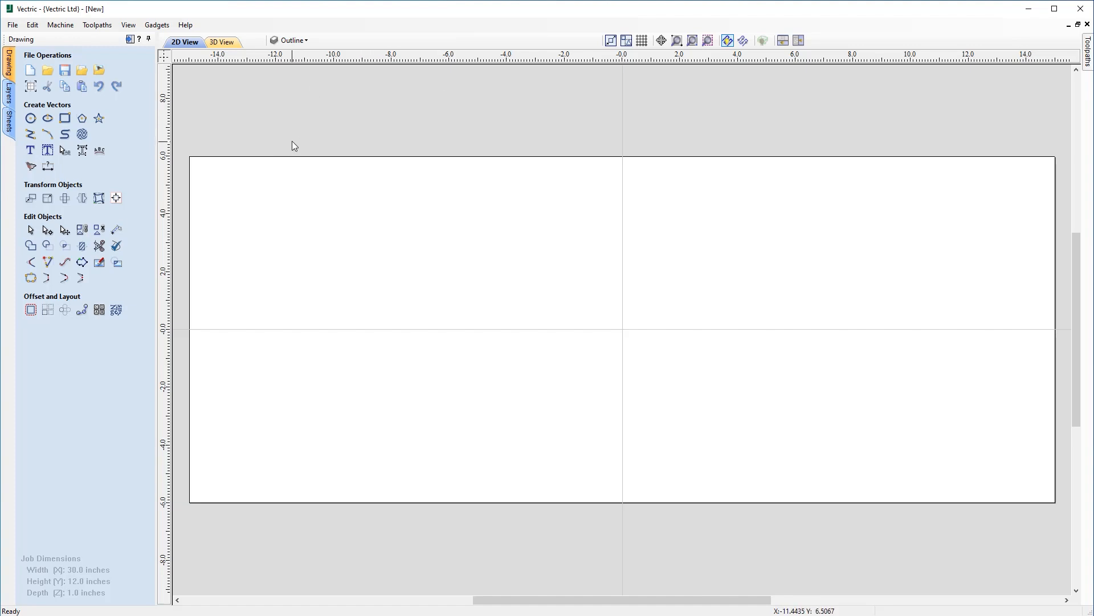
# - Create a square-cornered rectangle 27 inches wide and 10.5 inches high, anchored by its center at the job origin
pyautogui.click(64, 120)
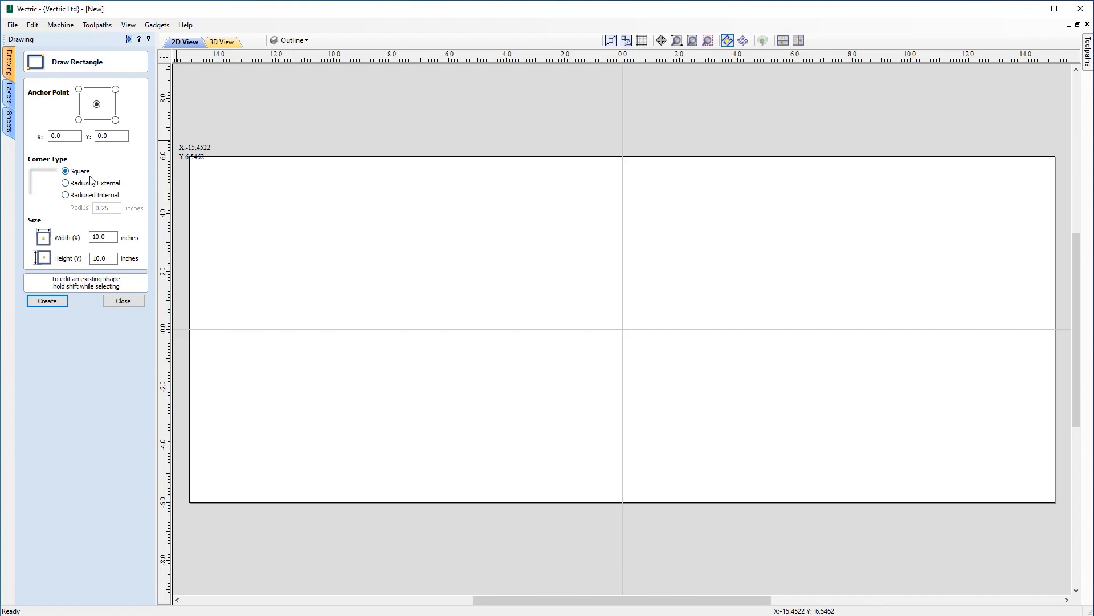
pyautogui.click(65, 183)
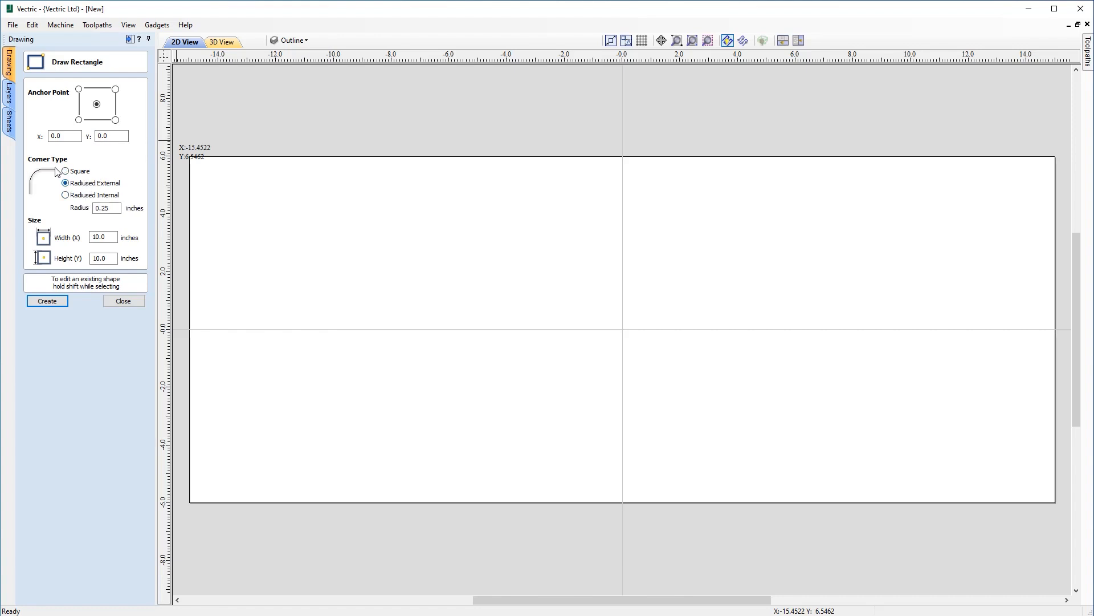
pyautogui.click(65, 194)
pyautogui.click(66, 172)
pyautogui.click(116, 240)
pyautogui.doubleClick(116, 238)
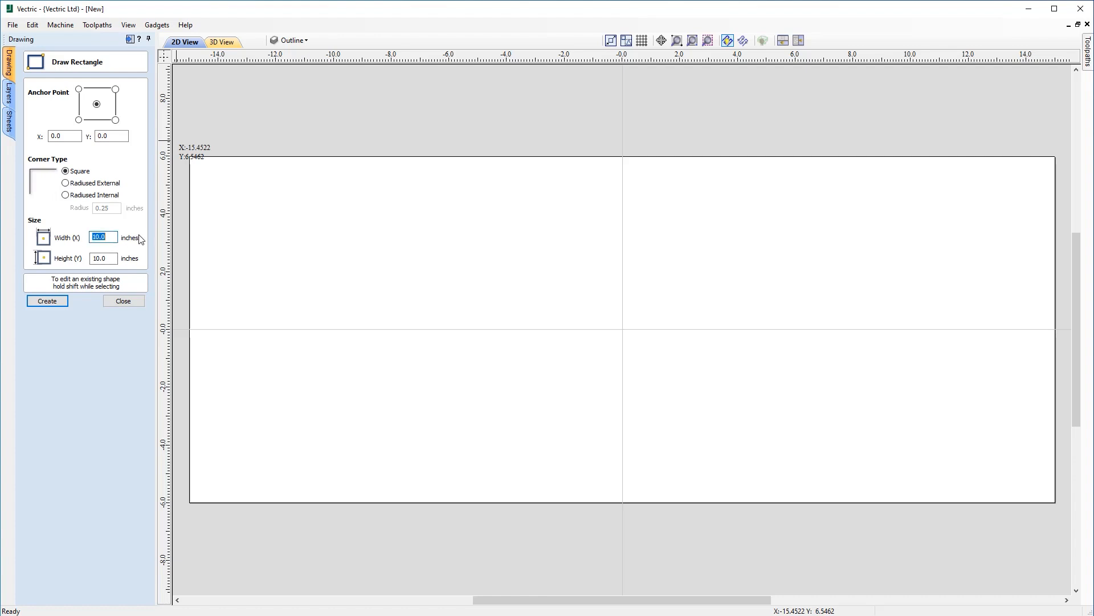
pyautogui.write('27')
pyautogui.press('Tab')
pyautogui.write('10')
pyautogui.click(48, 301)
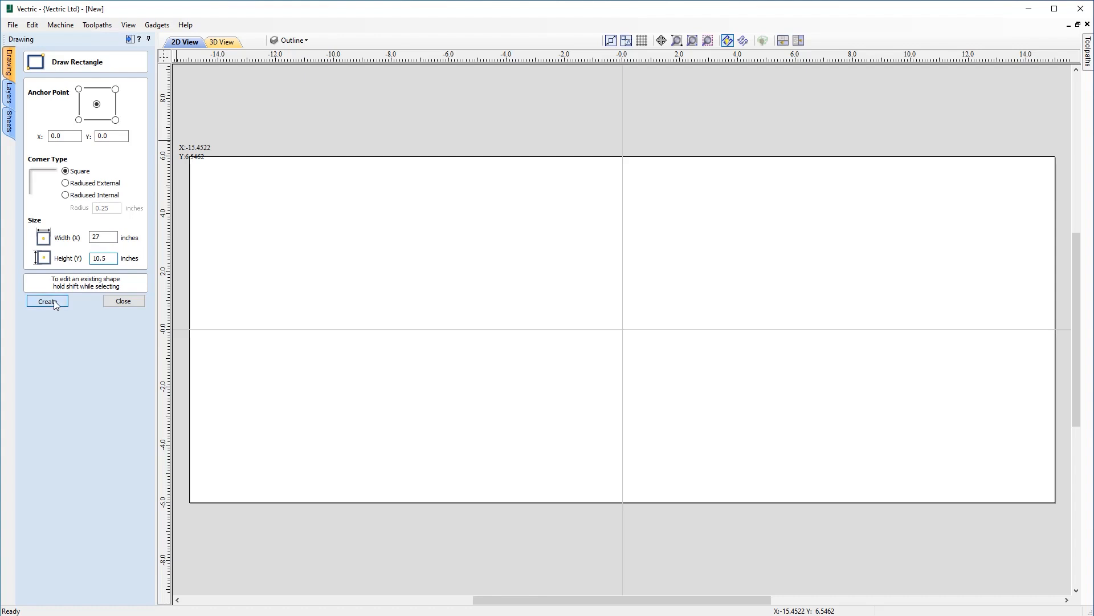
pyautogui.click(113, 302)
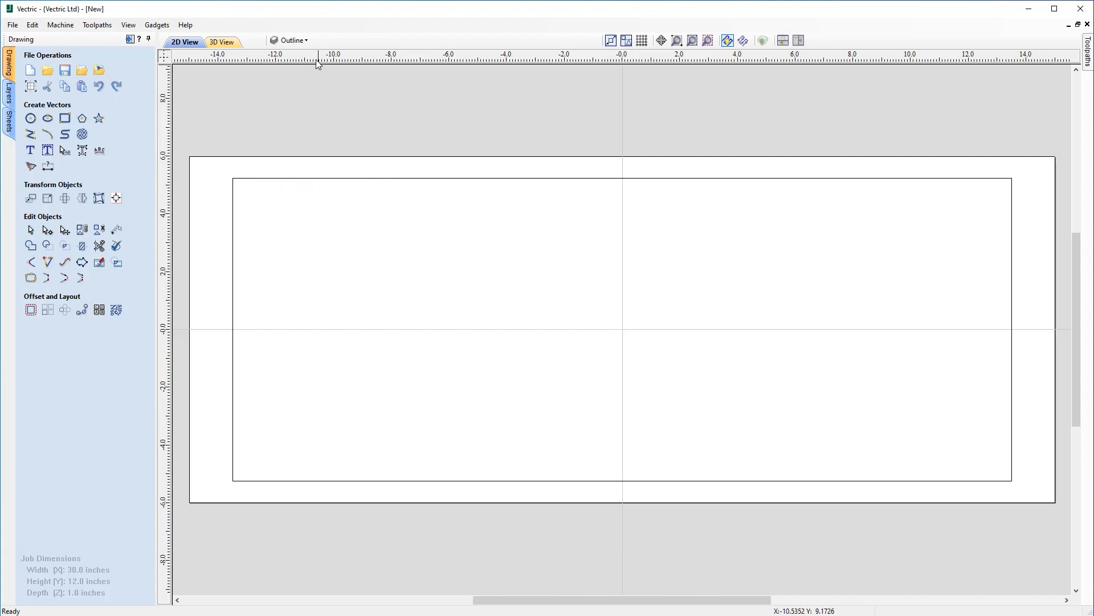
# - Add a new layer named "Top & Bottom Grooves"
pyautogui.click(309, 44)
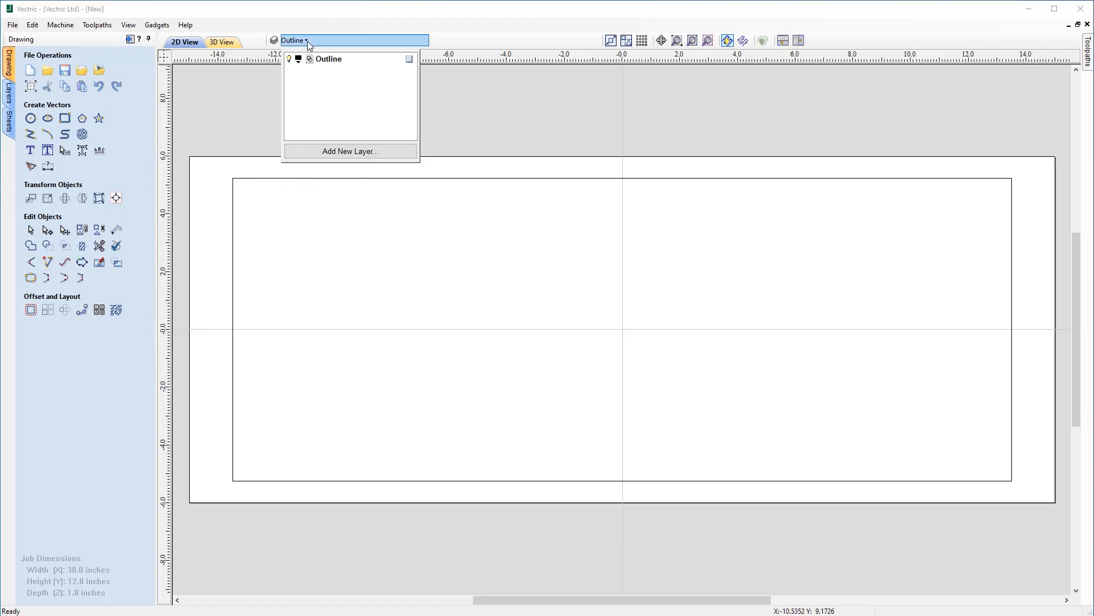
pyautogui.click(359, 151)
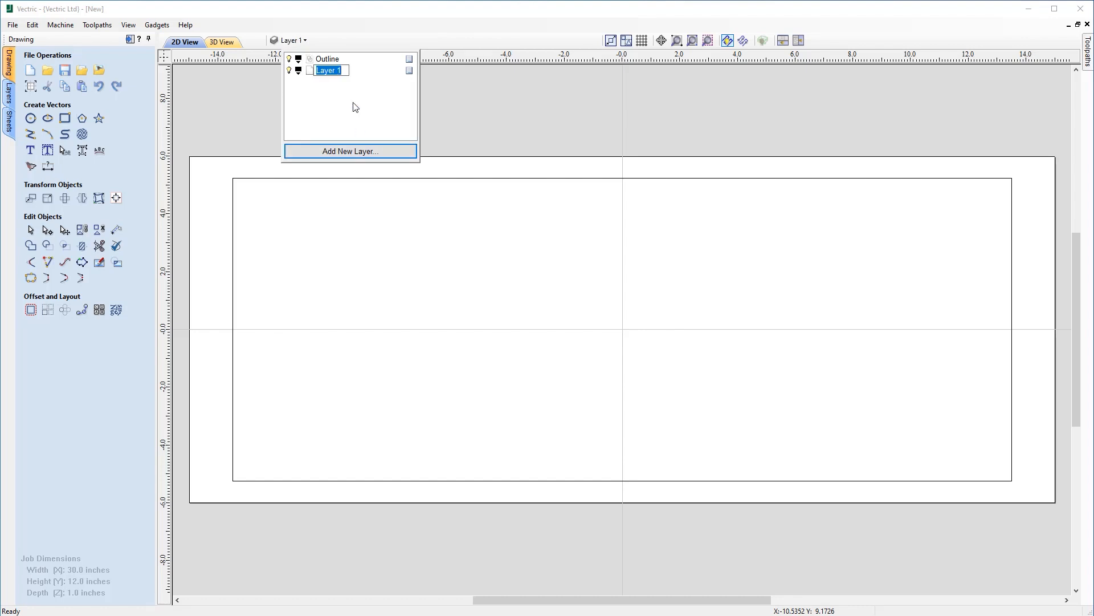
pyautogui.write('Top & Bottom Grooves')
pyautogui.press('Return')
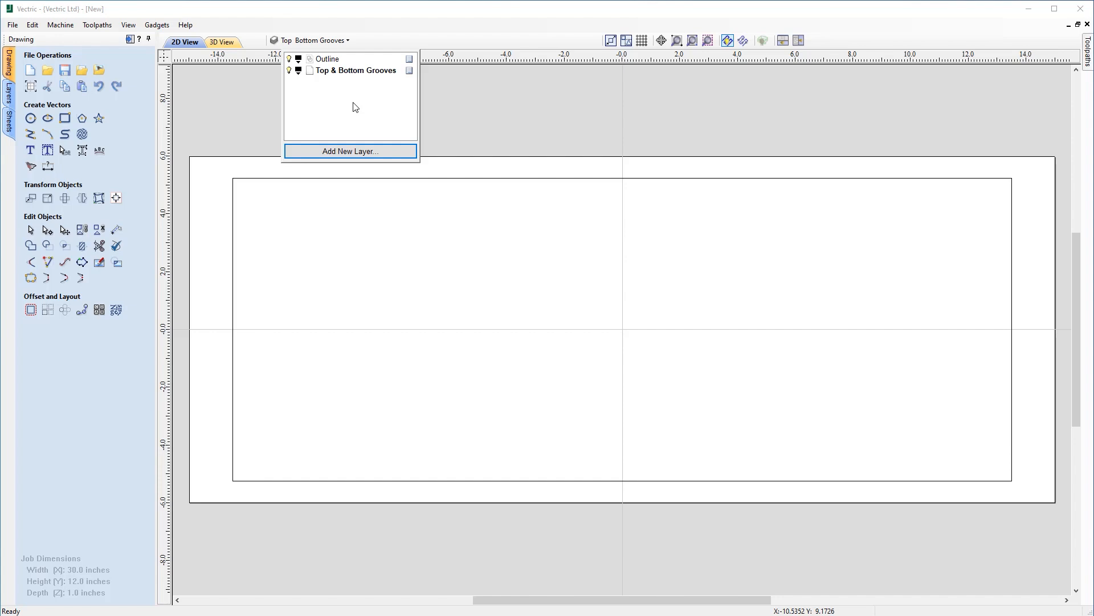
pyautogui.click(474, 108)
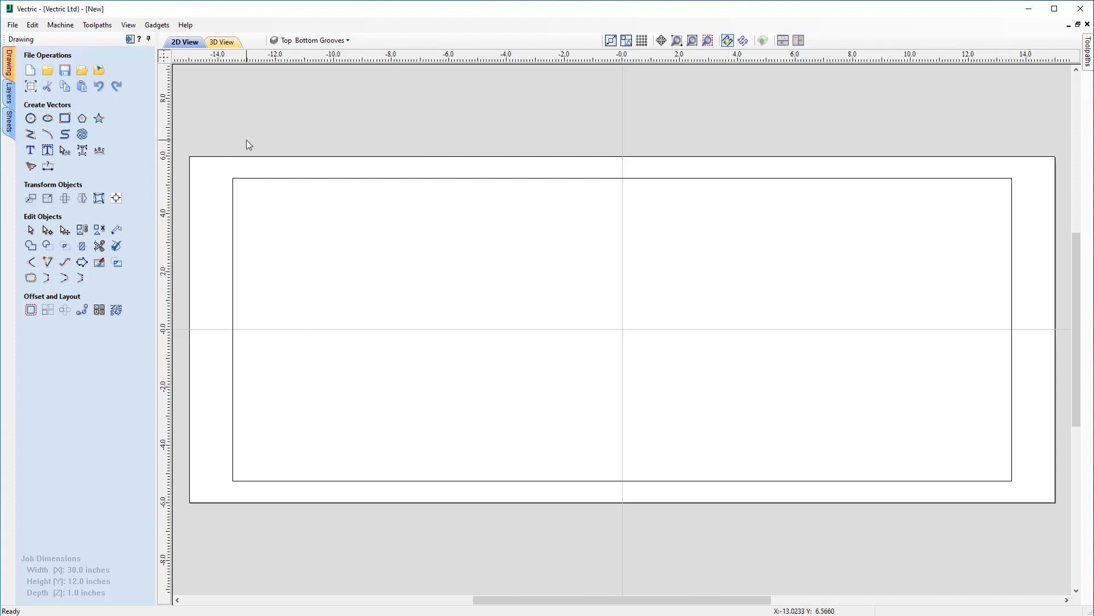
# - Draw a groove rectangle 27 by 0.5 inches from the outline's lower left corner along its bottom edge
pyautogui.click(64, 120)
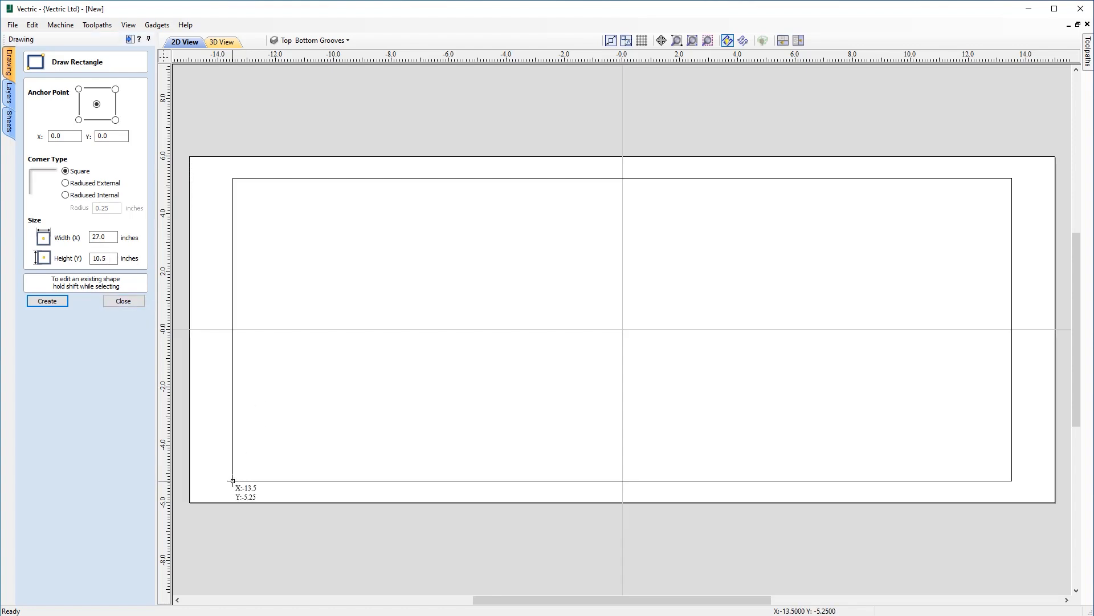
pyautogui.moveTo(232, 481)
pyautogui.mouseDown()
pyautogui.moveTo(251, 460)
pyautogui.moveTo(373, 461)
pyautogui.moveTo(573, 431)
pyautogui.moveTo(924, 463)
pyautogui.moveTo(999, 455)
pyautogui.moveTo(1014, 468)
pyautogui.mouseUp()
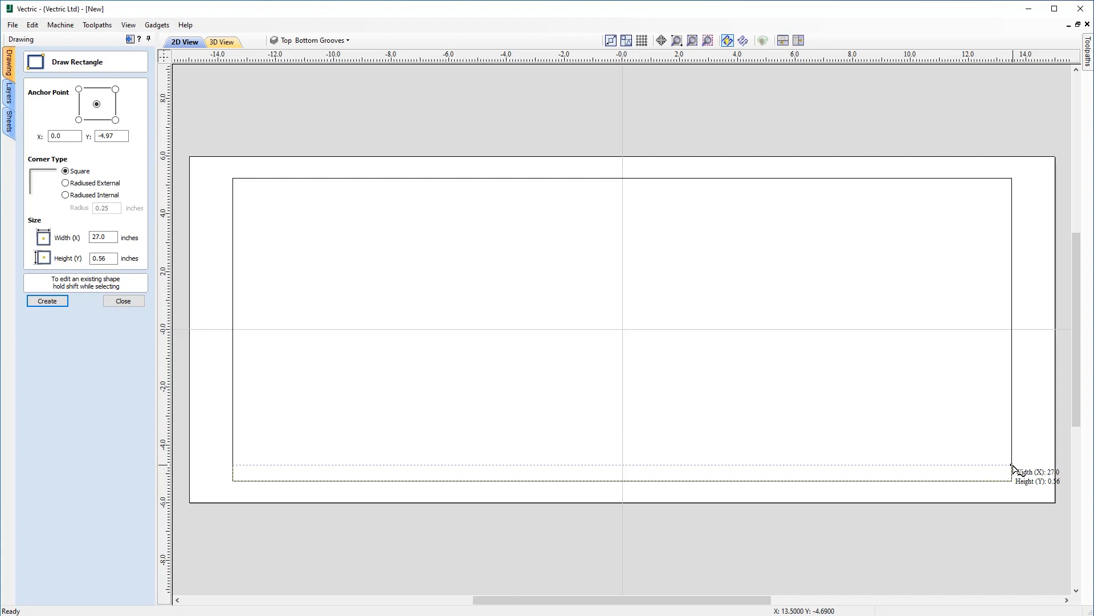
pyautogui.moveTo(1013, 469); pyautogui.dragTo(1013, 468)
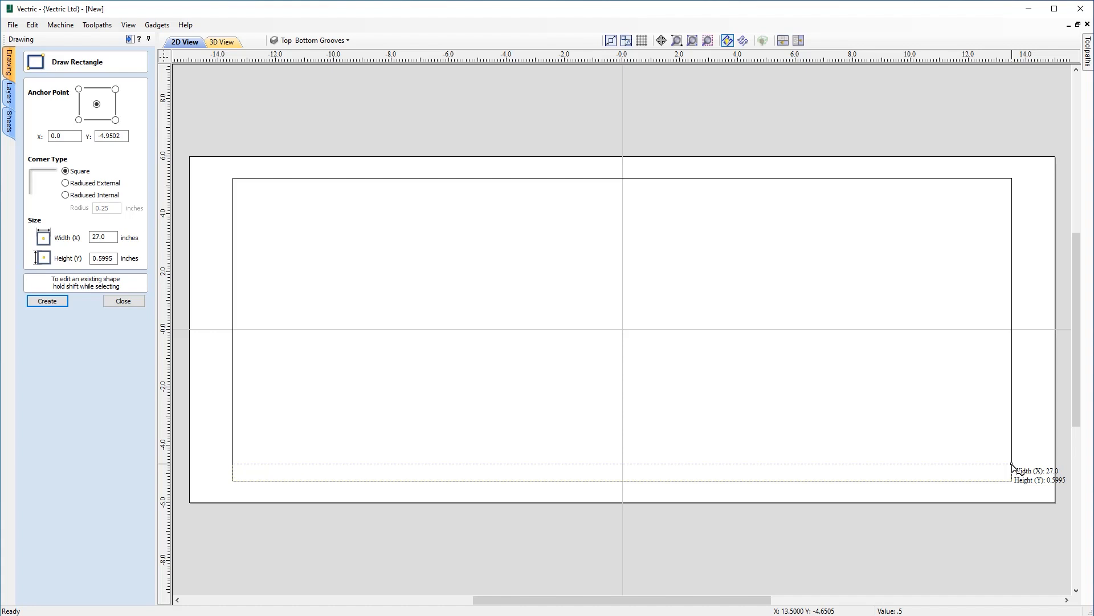
pyautogui.press('Return')
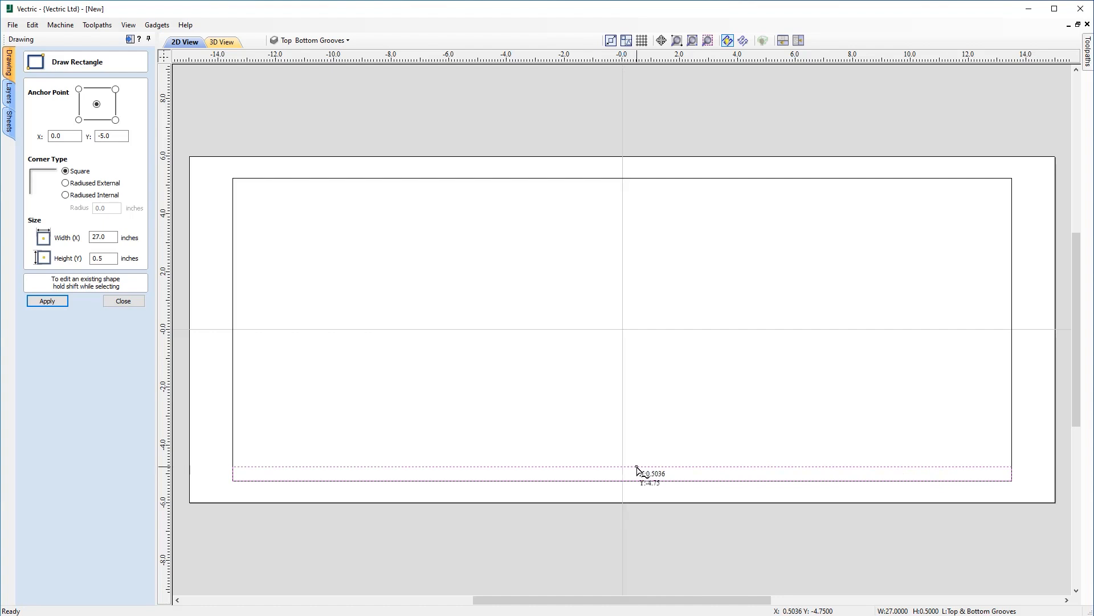
pyautogui.click(122, 301)
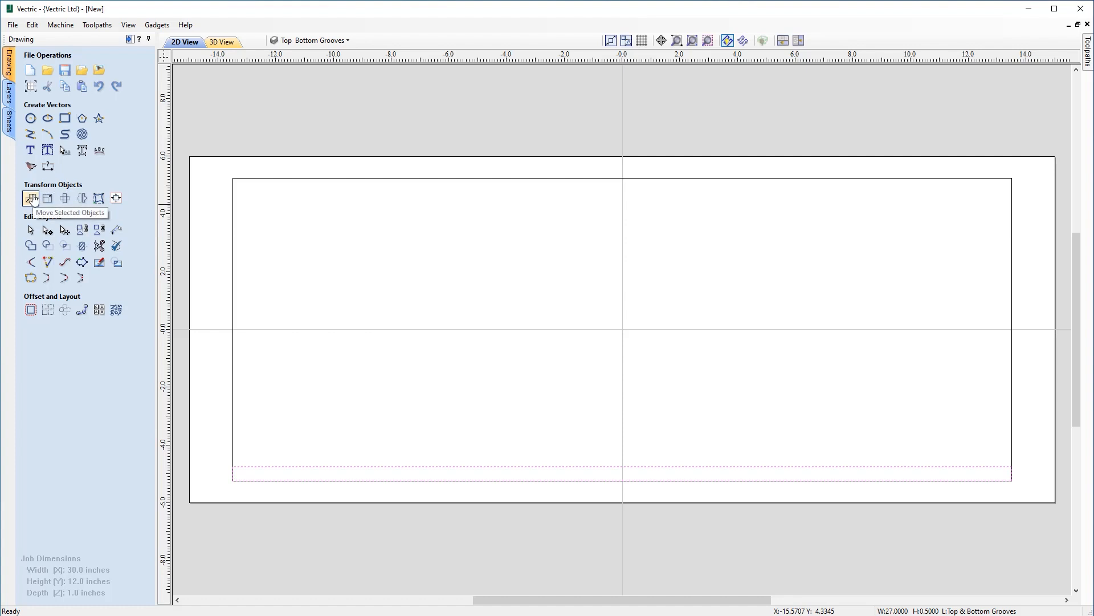
# - Move the groove rectangle up by 3/8 inch relative to its current position
pyautogui.click(32, 199)
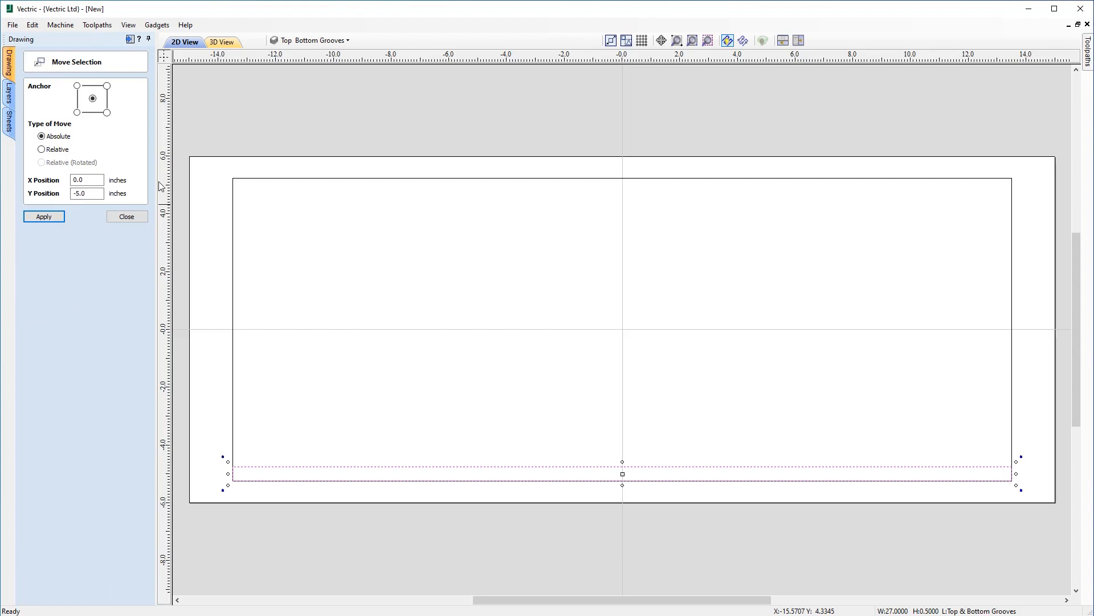
pyautogui.click(49, 151)
pyautogui.click(100, 193)
pyautogui.write('3/8=')
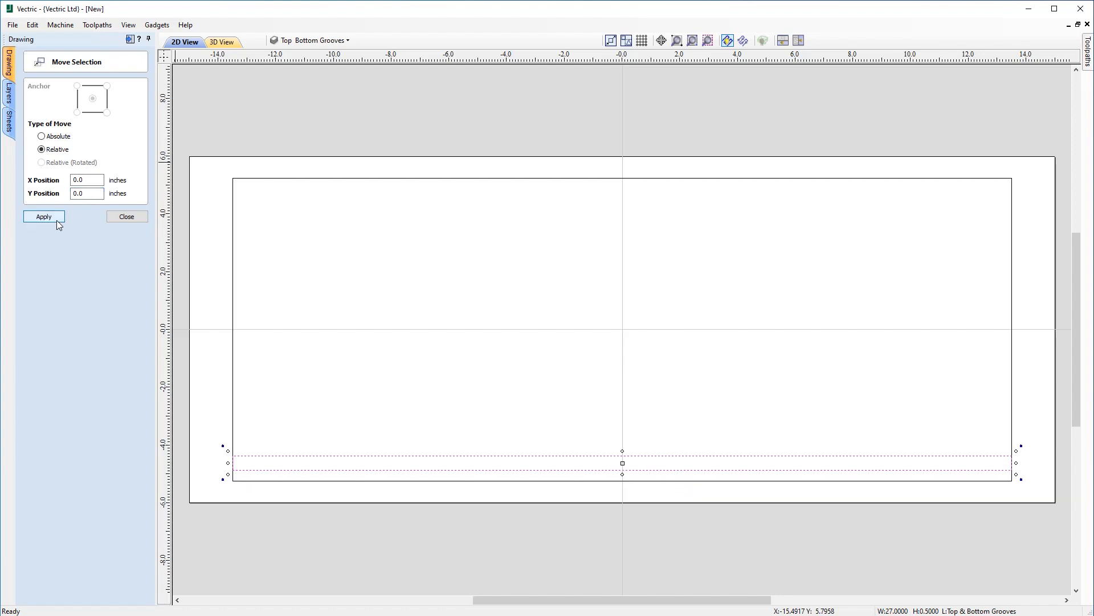
pyautogui.click(118, 217)
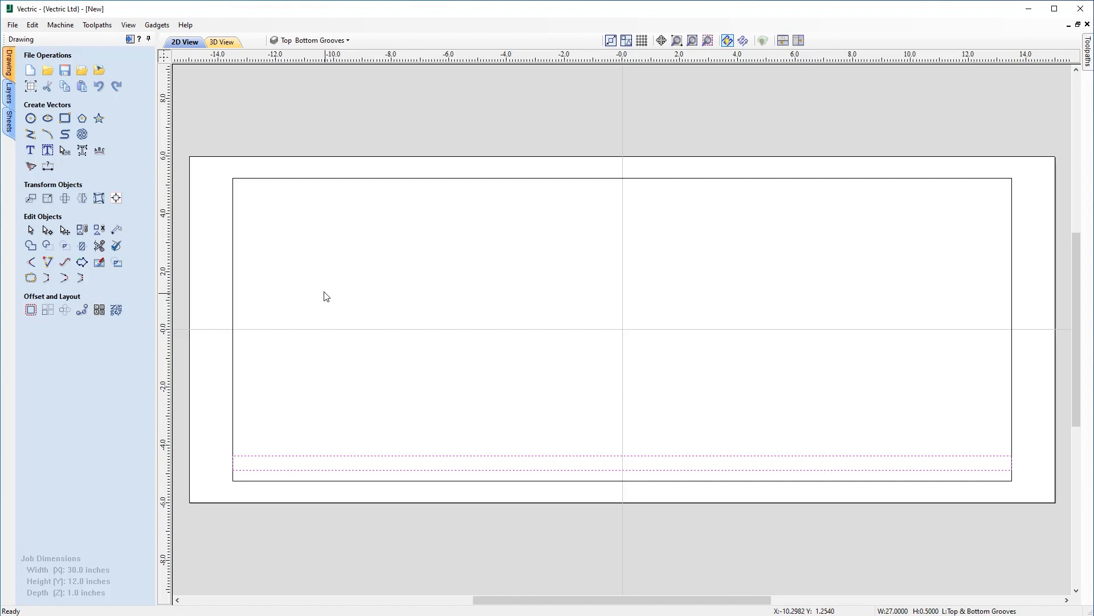
# - Create a mirrored copy of the groove rectangle, flipped vertically about the job center, and deselect it
pyautogui.click(80, 201)
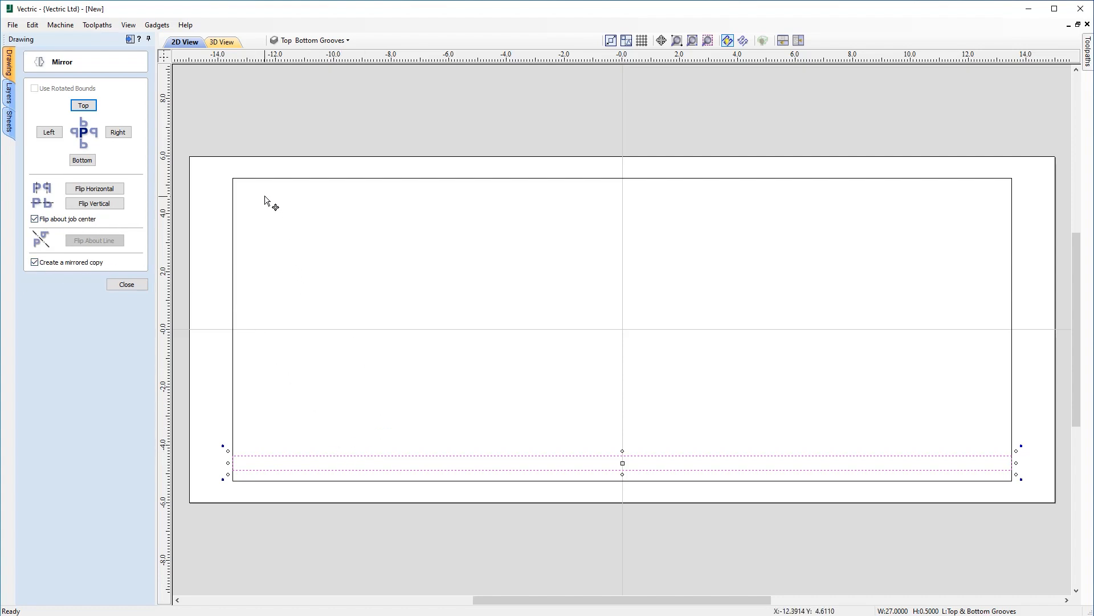
pyautogui.click(96, 190)
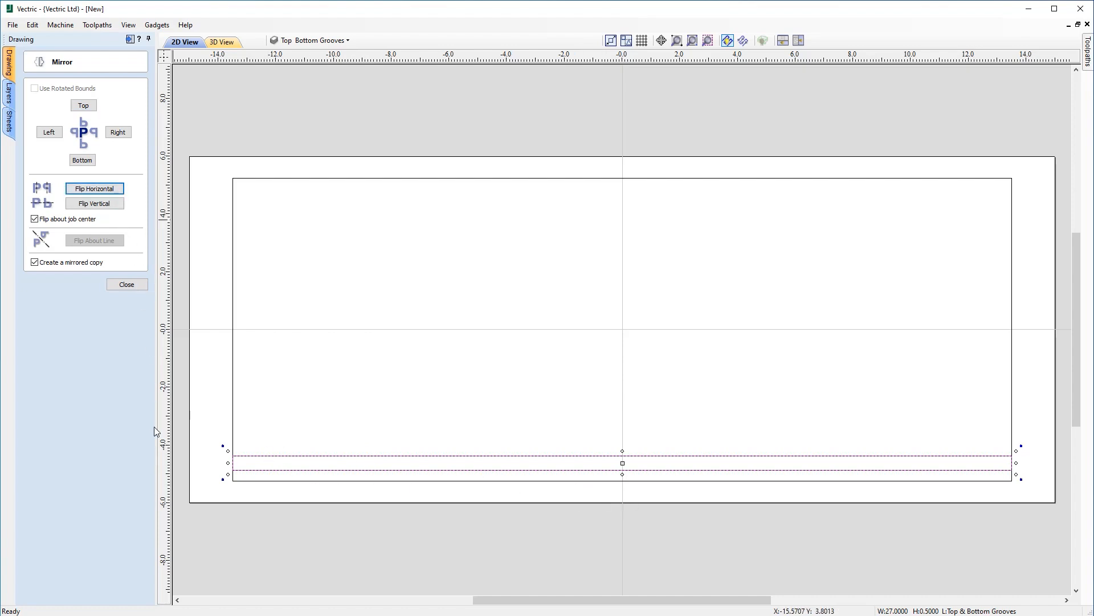
pyautogui.click(94, 203)
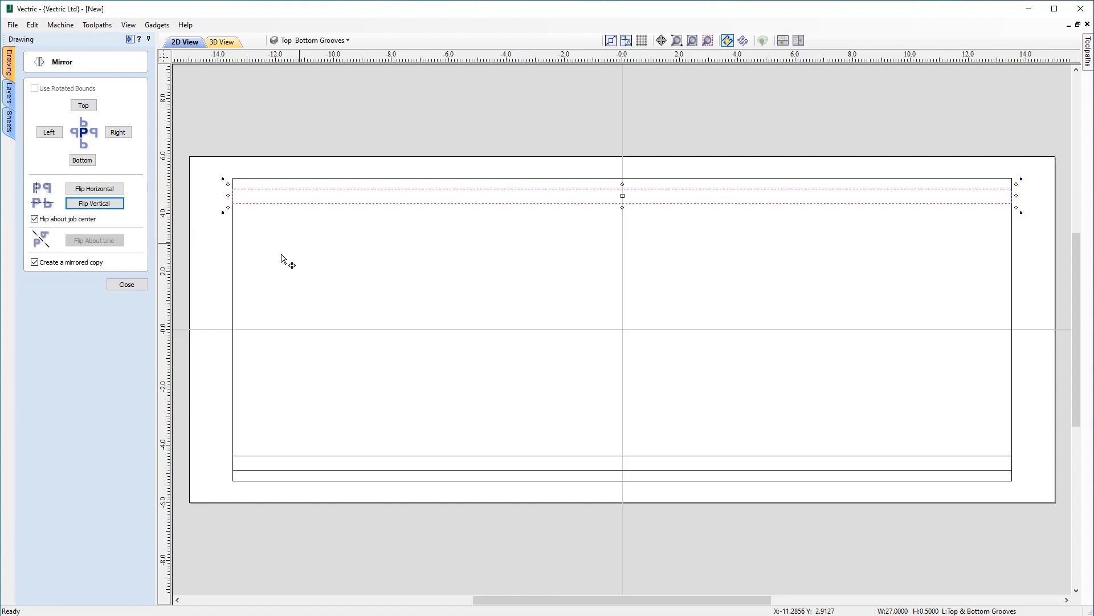
pyautogui.click(128, 286)
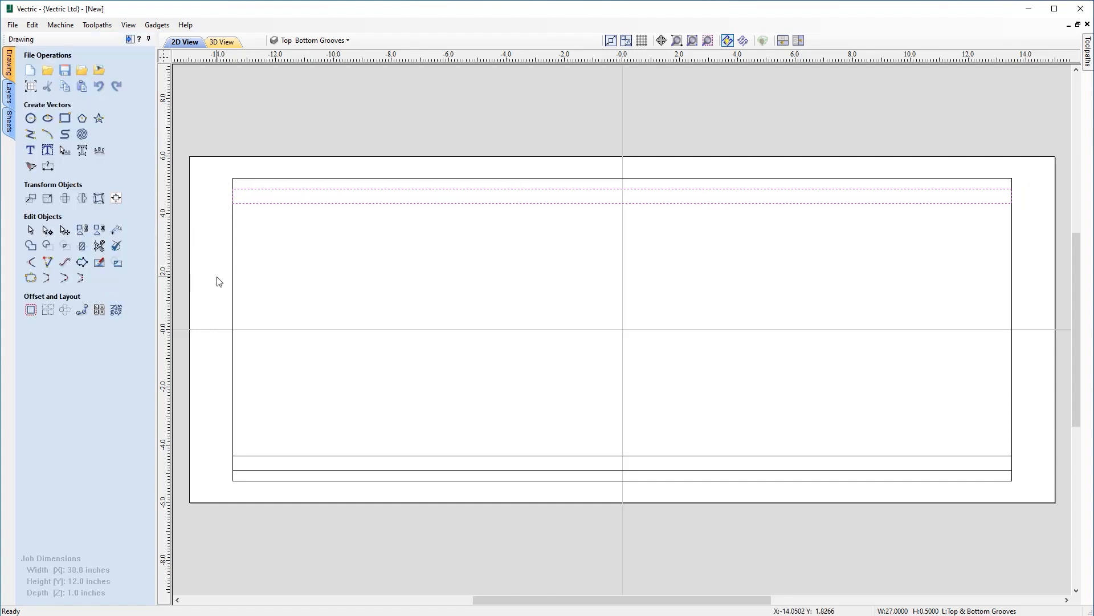
pyautogui.click(216, 190)
# - Switch the active layer to Outline and back, and turn the visibility of each layer off and on again
pyautogui.click(349, 41)
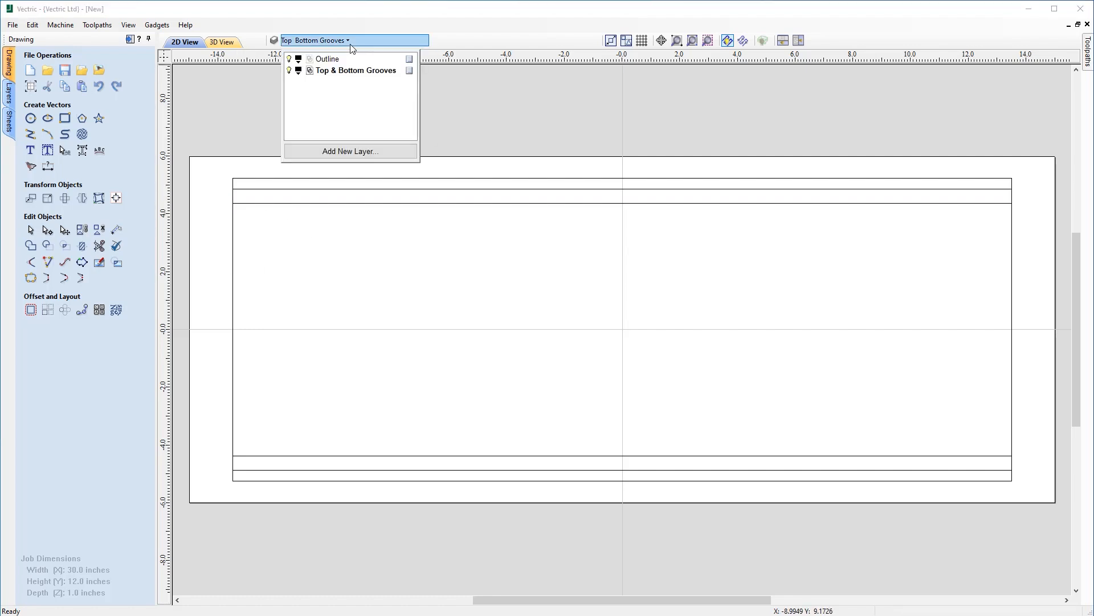
pyautogui.click(333, 60)
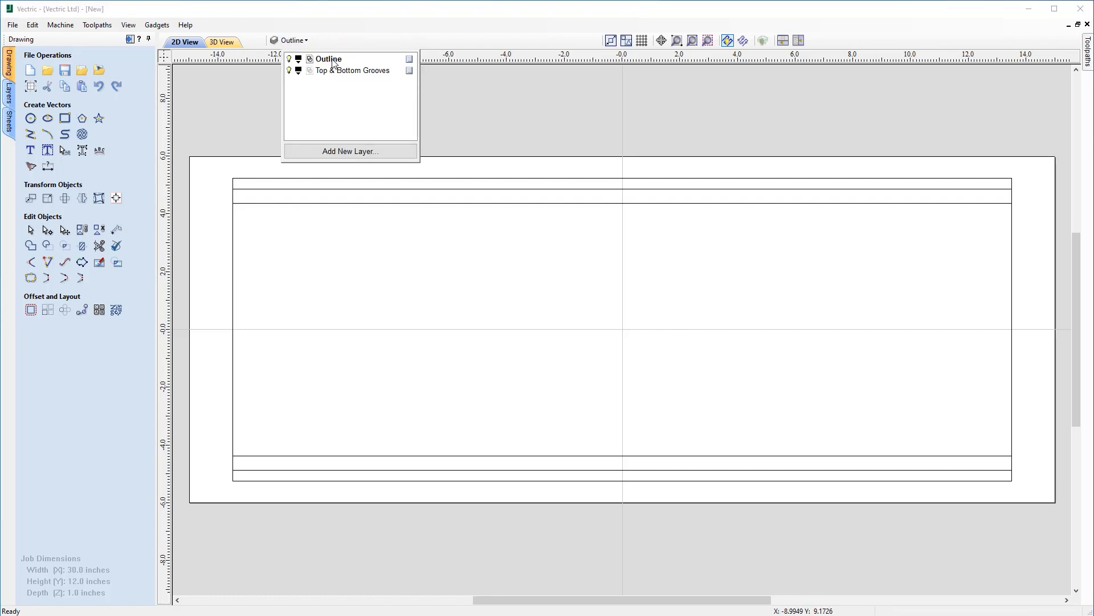
pyautogui.click(344, 73)
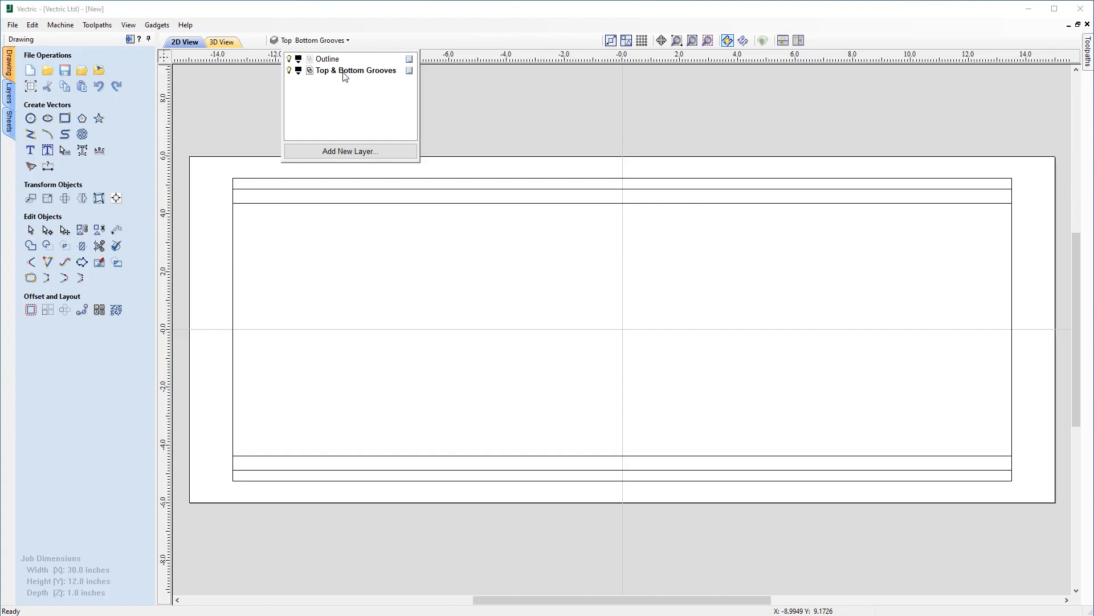
pyautogui.click(289, 71)
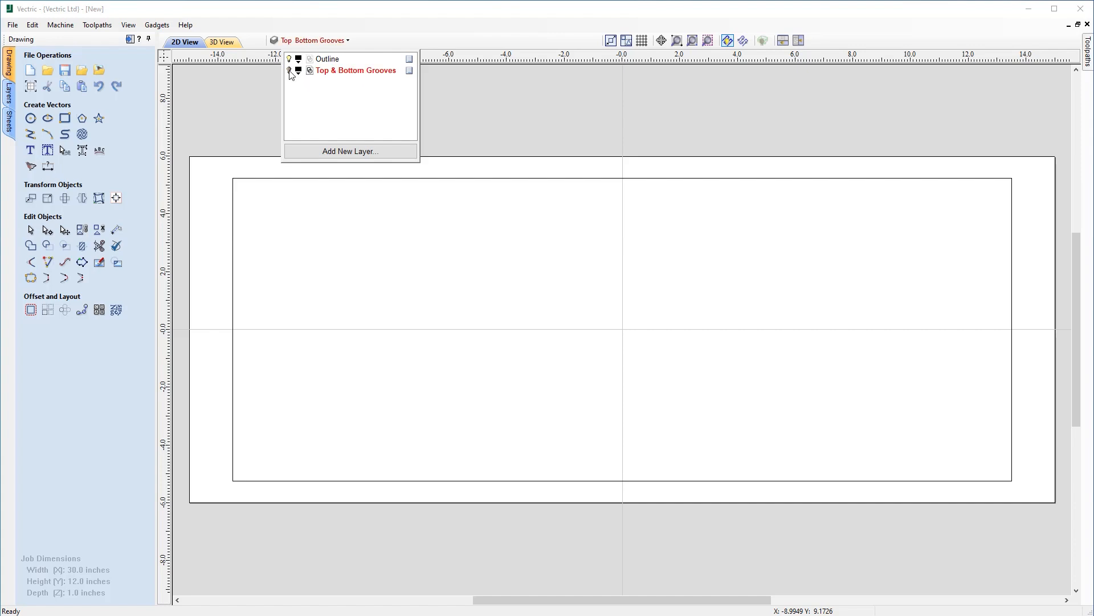
pyautogui.click(290, 71)
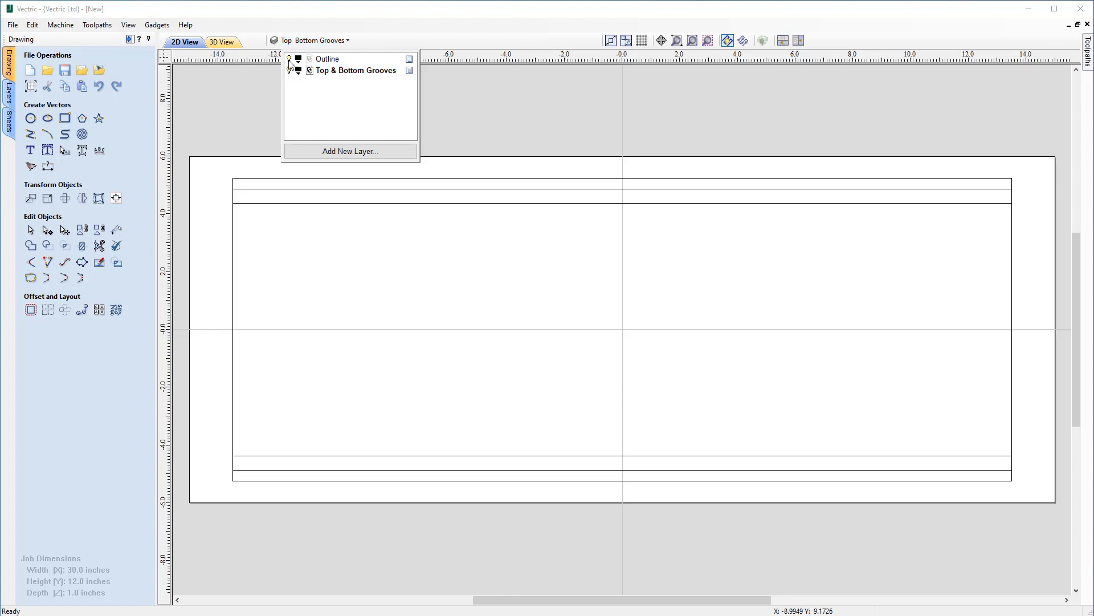
pyautogui.click(290, 59)
pyautogui.click(290, 59)
# - Make Outline the active layer and hide the Top & Bottom Grooves layer
pyautogui.click(337, 60)
pyautogui.click(289, 70)
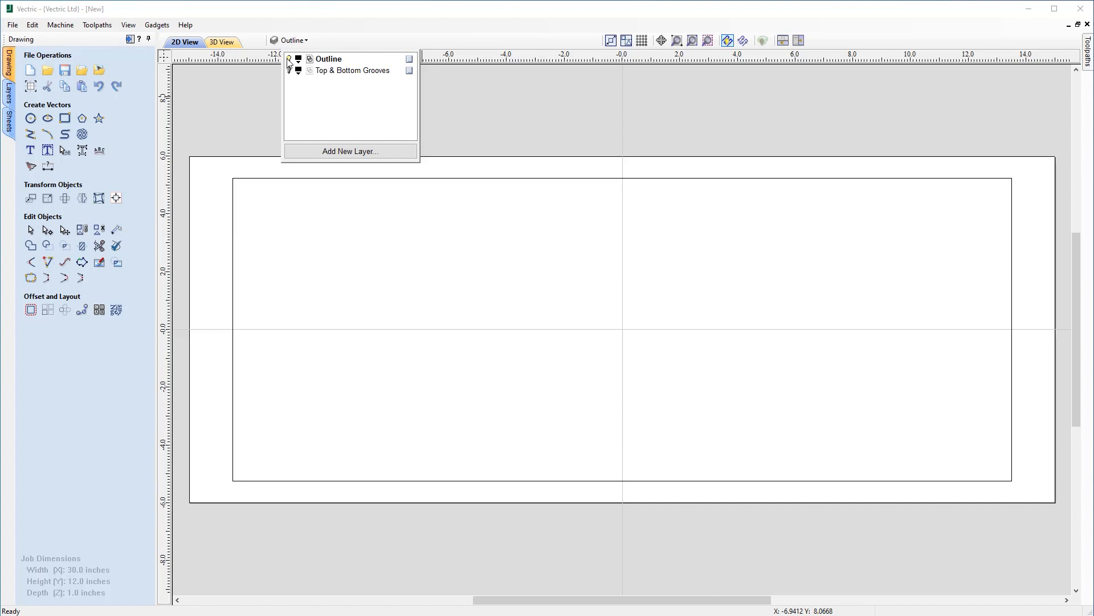
# - Turn the Outline layer's visibility off and on again, and show the Top & Bottom Grooves layer
pyautogui.click(289, 59)
pyautogui.click(289, 59)
pyautogui.click(289, 70)
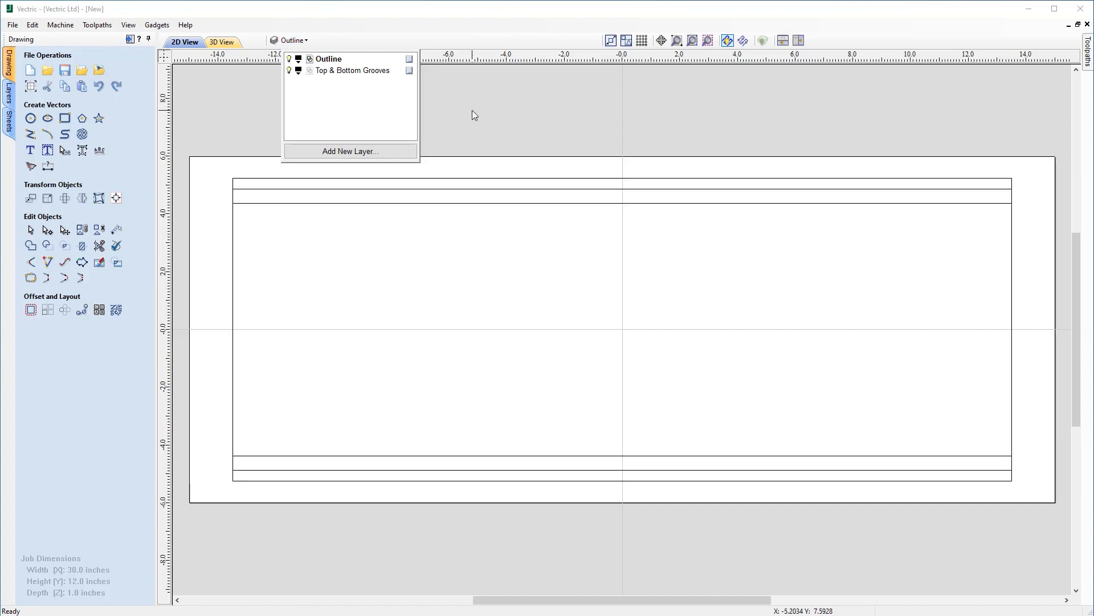
# - Add a new layer named Foils
pyautogui.click(365, 151)
pyautogui.write('Foila')
pyautogui.press('BackSpace')
pyautogui.press('BackSpace')
pyautogui.press('BackSpace')
pyautogui.press('BackSpace')
pyautogui.press('BackSpace')
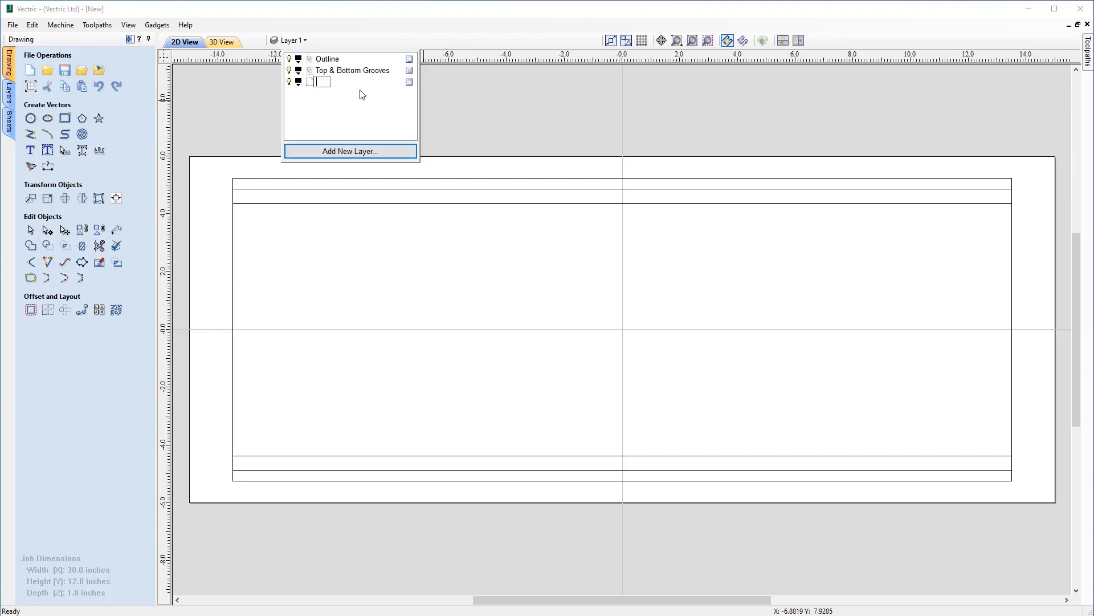
pyautogui.write('Foils')
pyautogui.press('Return')
pyautogui.click(384, 115)
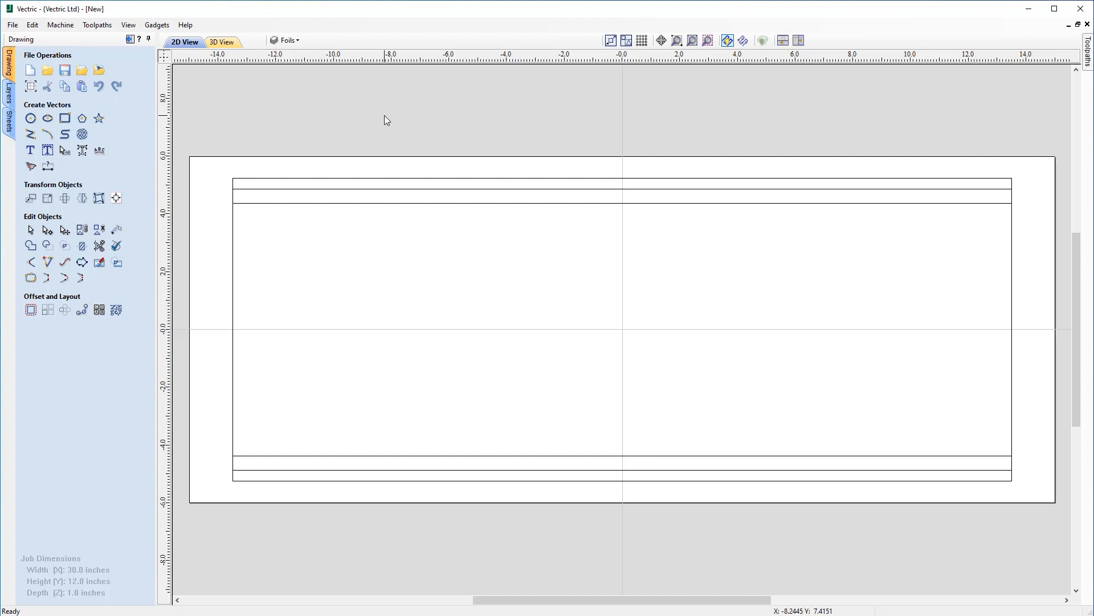
# - Hide the Top & Bottom Grooves and Outline layers
pyautogui.click(300, 41)
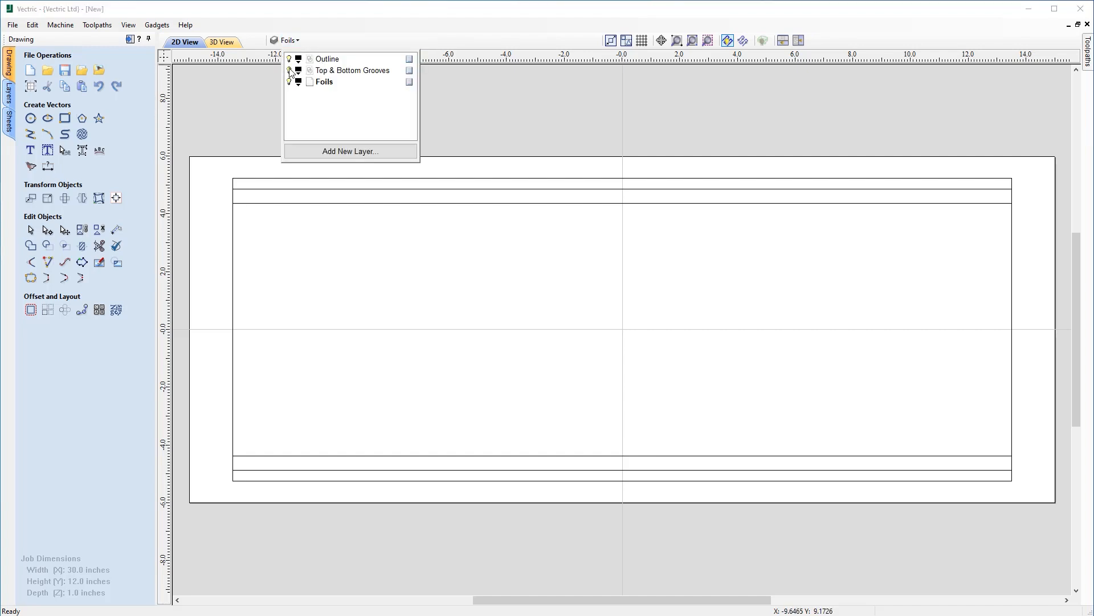
pyautogui.click(290, 71)
pyautogui.click(289, 59)
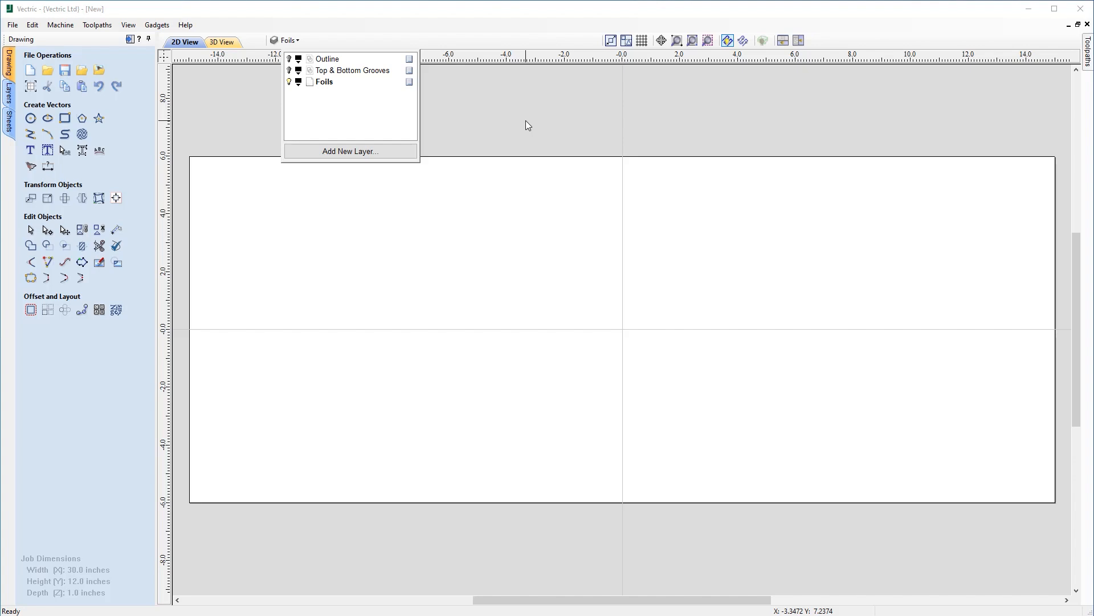
pyautogui.click(245, 229)
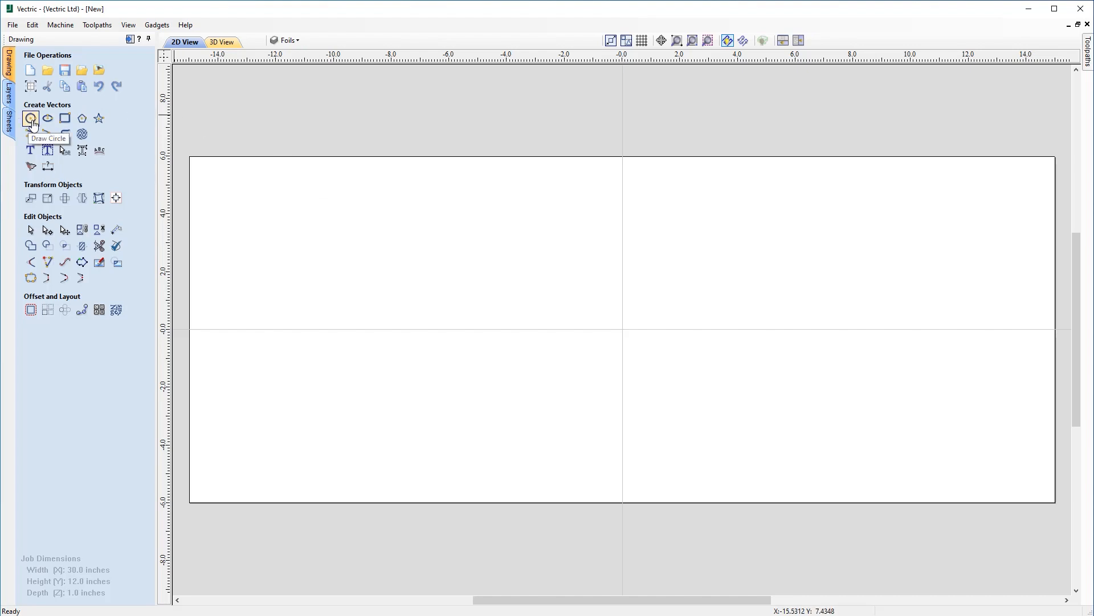
# - Draw a circle with a 1.5 inch diameter centered at X 0, Y 0
pyautogui.click(31, 120)
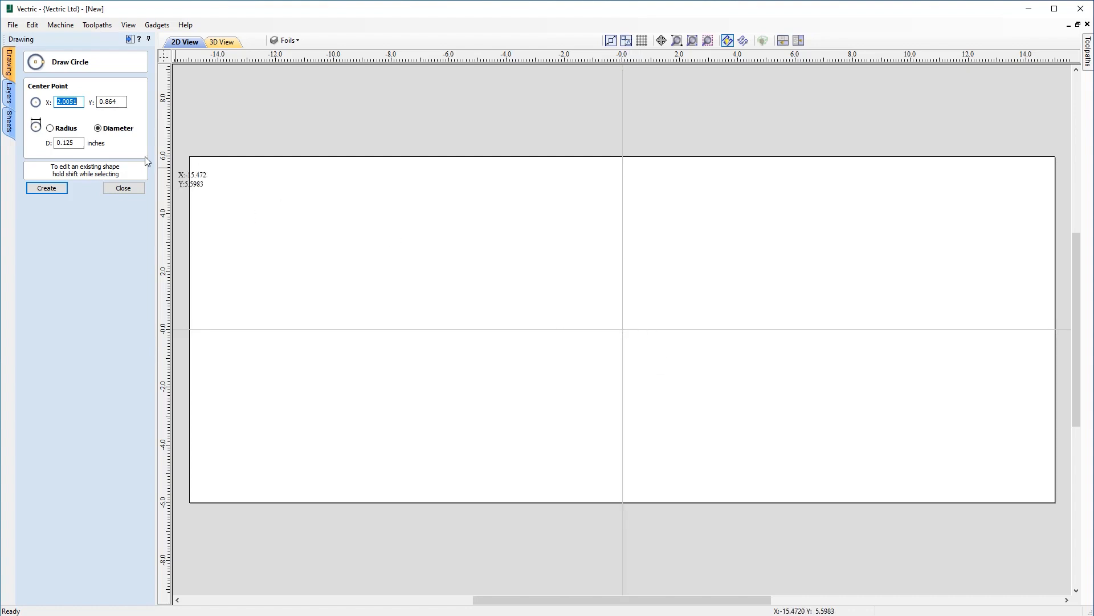
pyautogui.write('0')
pyautogui.press('Tab')
pyautogui.write('0')
pyautogui.press('Tab')
pyautogui.press('Tab')
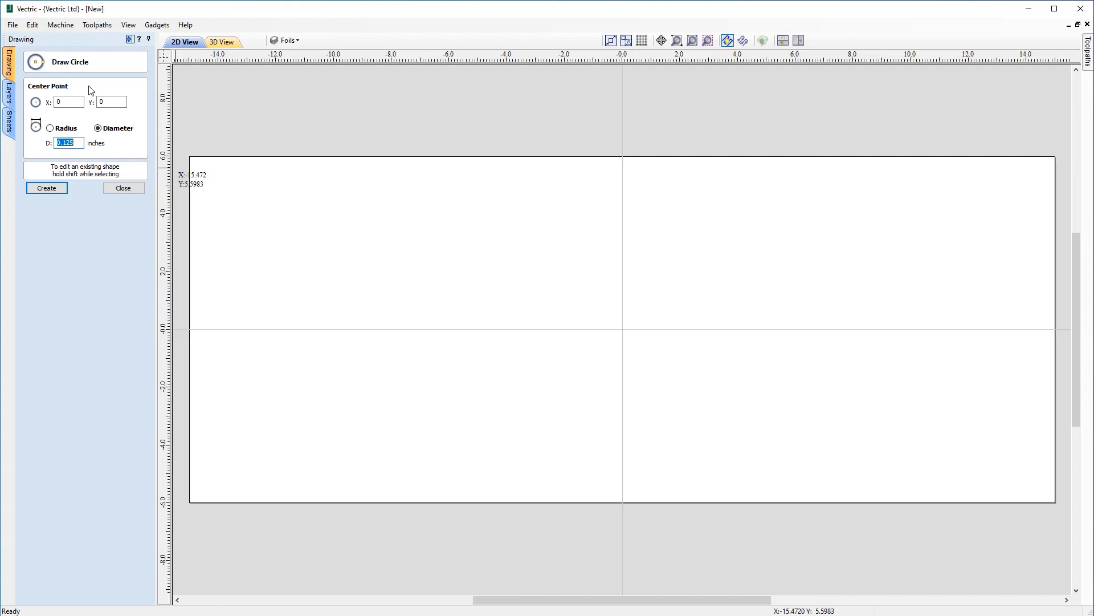
pyautogui.write('1')
pyautogui.click(46, 189)
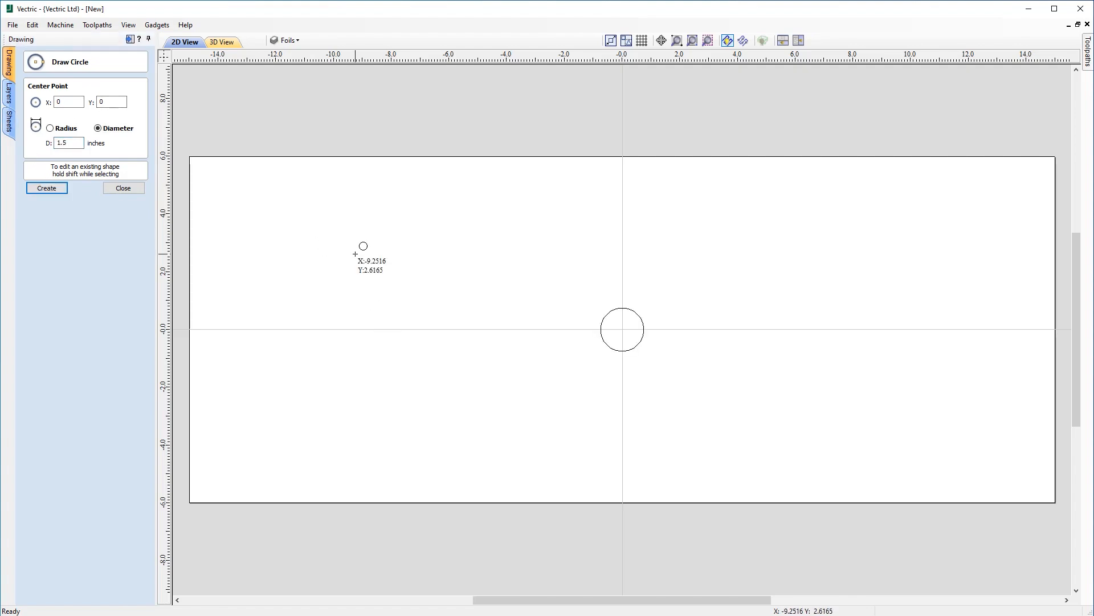
pyautogui.click(131, 187)
# - Move the circle down by 2/3 inch relative to its current position
pyautogui.click(626, 308)
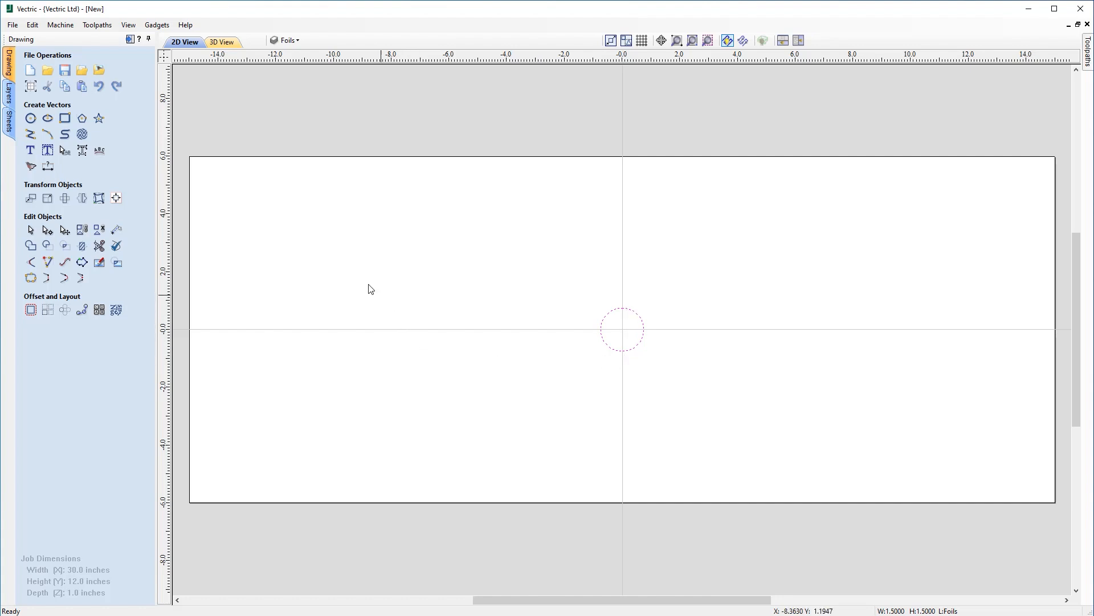
pyautogui.click(31, 200)
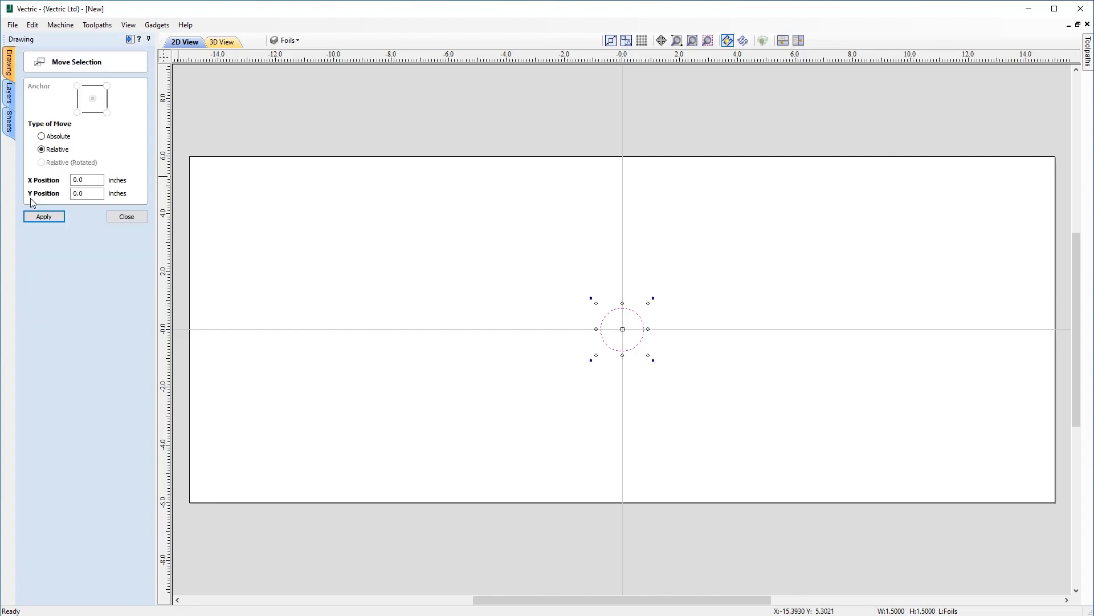
pyautogui.doubleClick(79, 194)
pyautogui.press('BackSpace')
pyautogui.write('-2/3')
pyautogui.press('=')
pyautogui.click(45, 216)
pyautogui.click(127, 216)
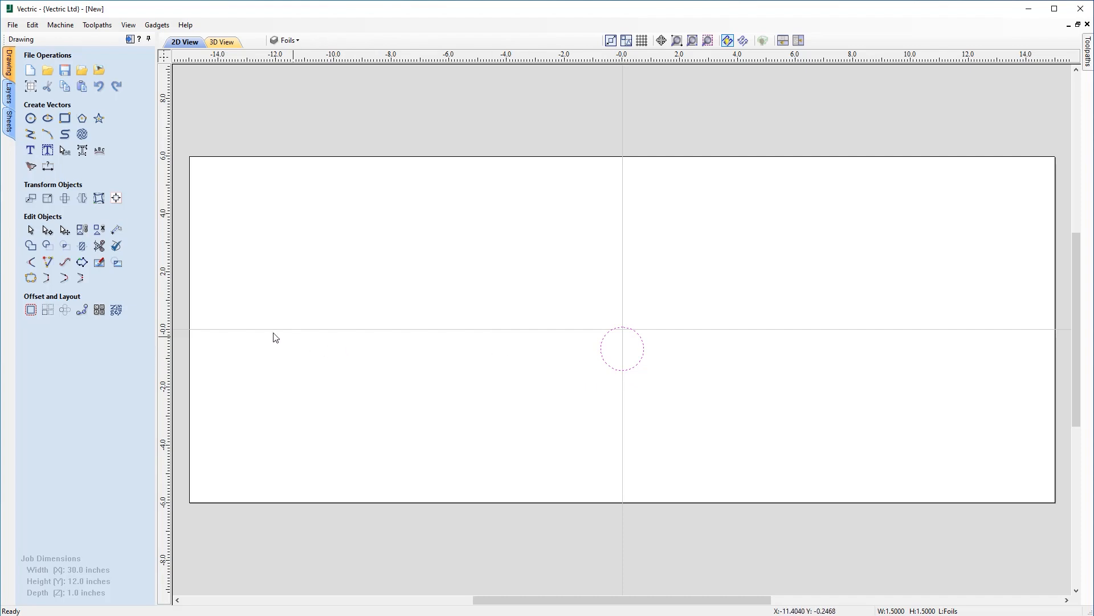
# - Make a circular copy of the circle with 3 items over 360 degrees around X 0, Y 0, and weld the circles into one shape
pyautogui.click(65, 316)
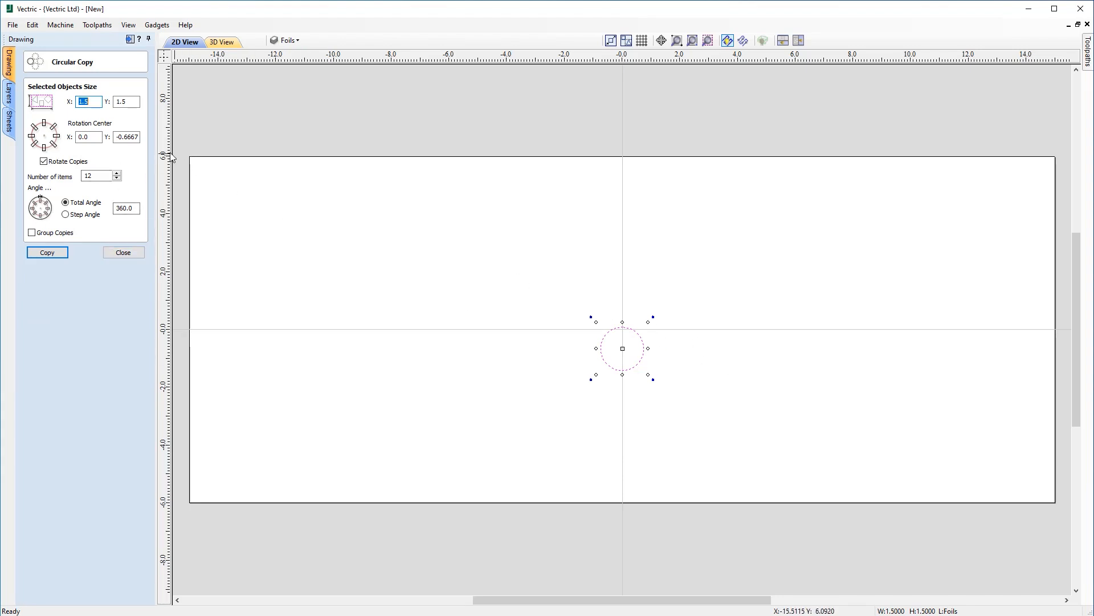
pyautogui.click(46, 140)
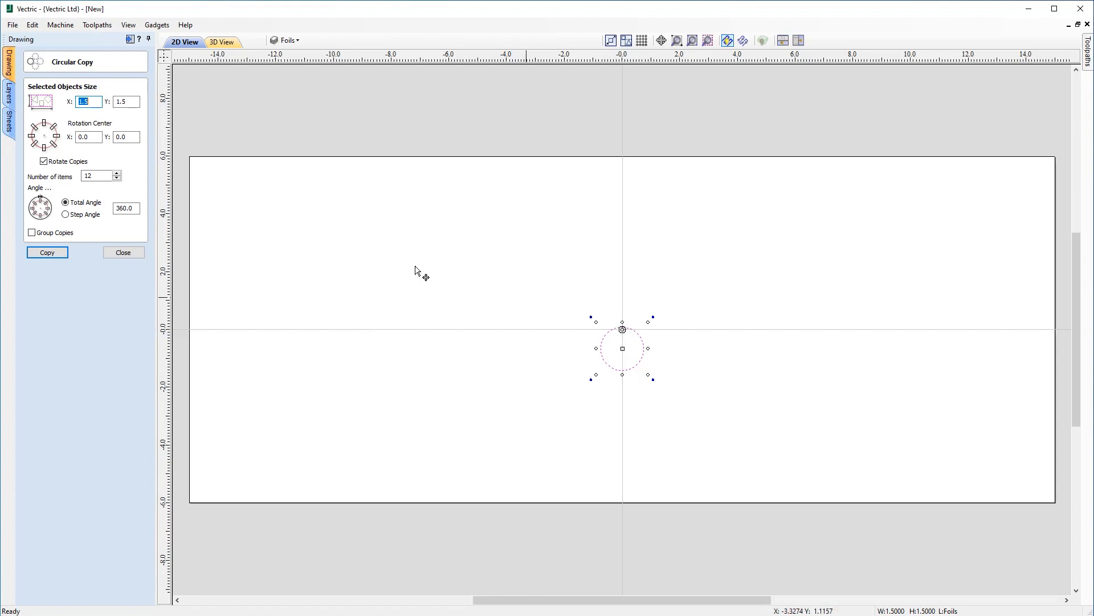
pyautogui.doubleClick(96, 176)
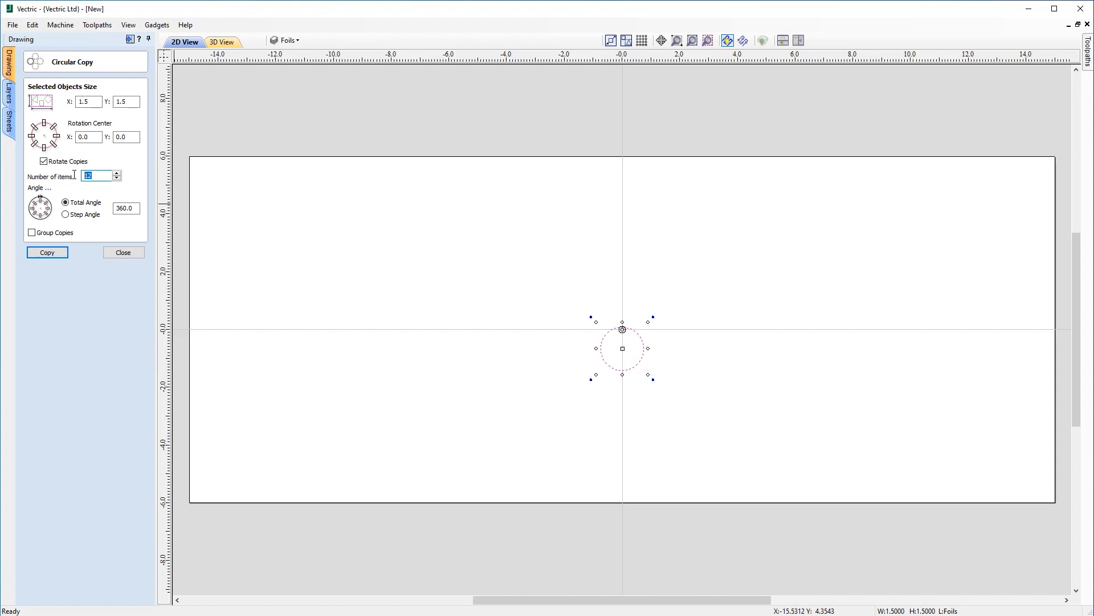
pyautogui.write('3')
pyautogui.click(48, 252)
pyautogui.click(117, 258)
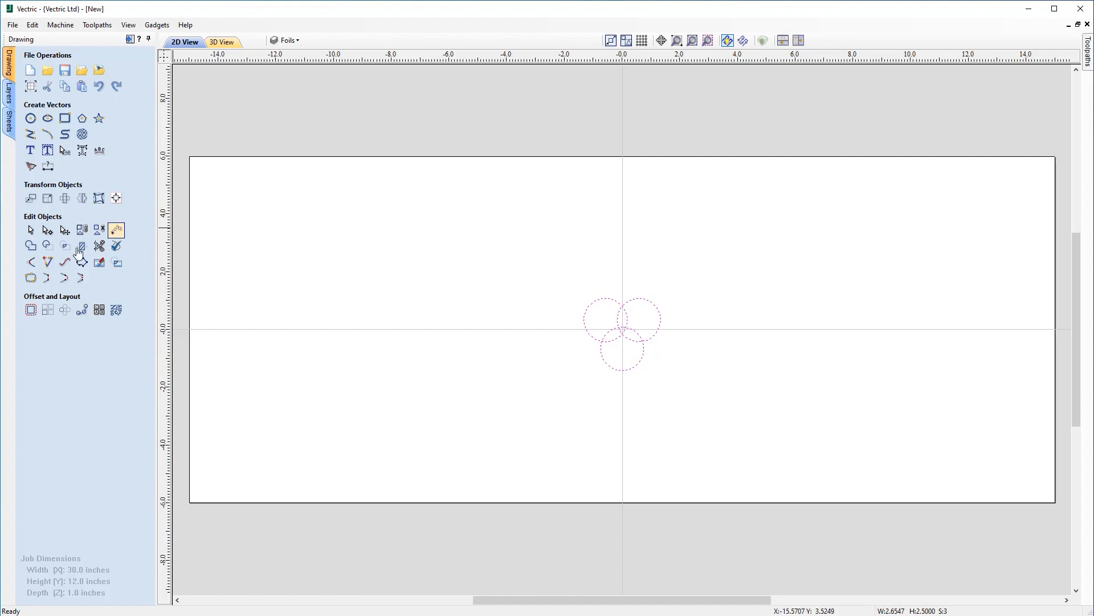
pyautogui.click(32, 251)
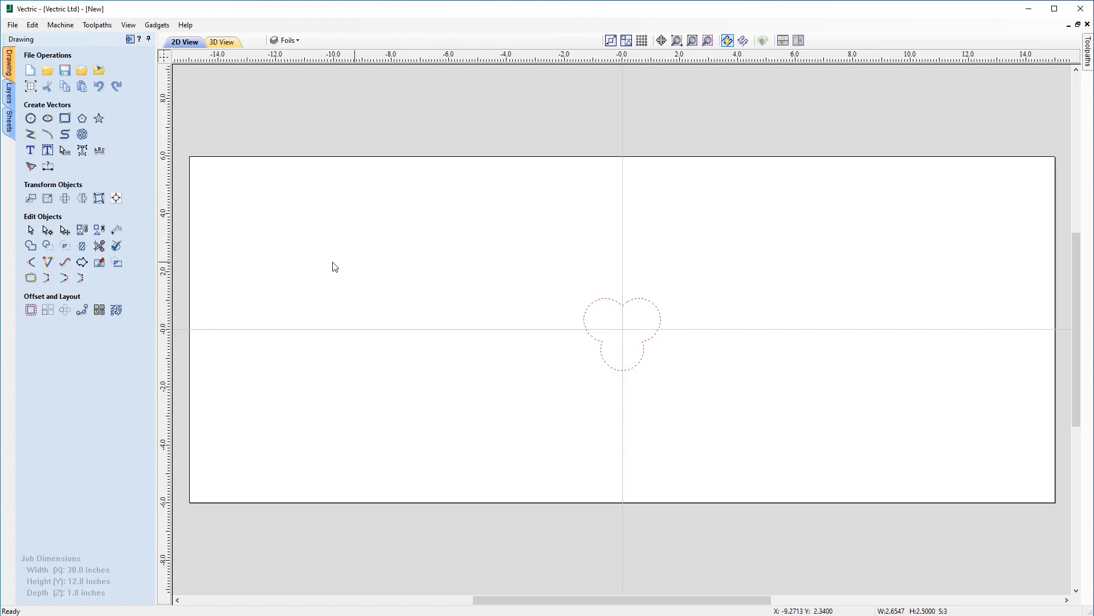
# - Try offsetting the welded shape inward by 0.25 inches without sharp corners, and undo the offset
pyautogui.click(31, 312)
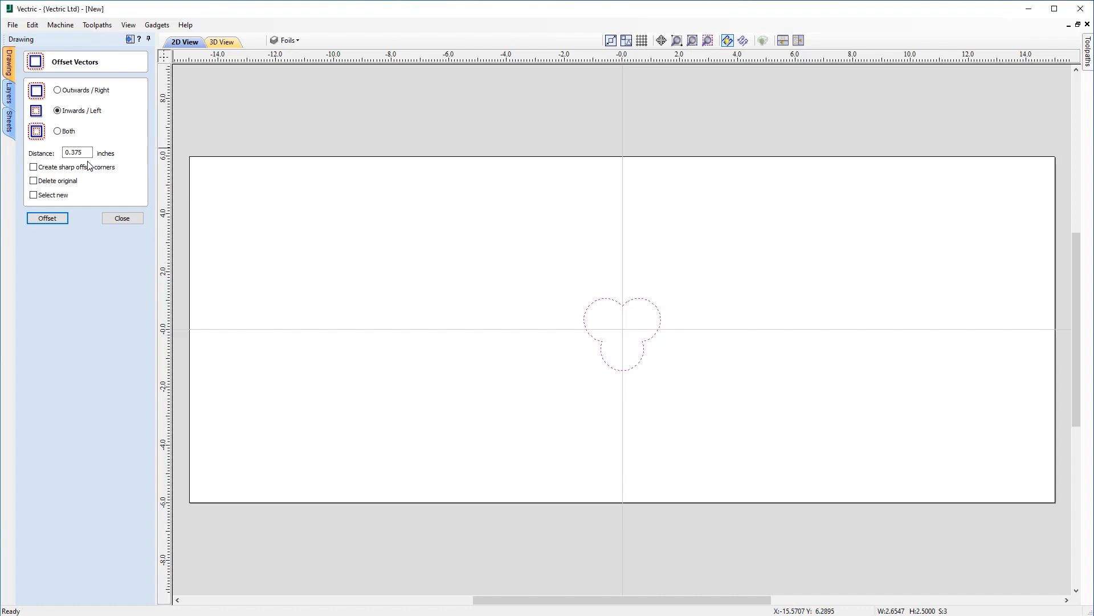
pyautogui.doubleClick(90, 152)
pyautogui.press('BackSpace')
pyautogui.click(62, 223)
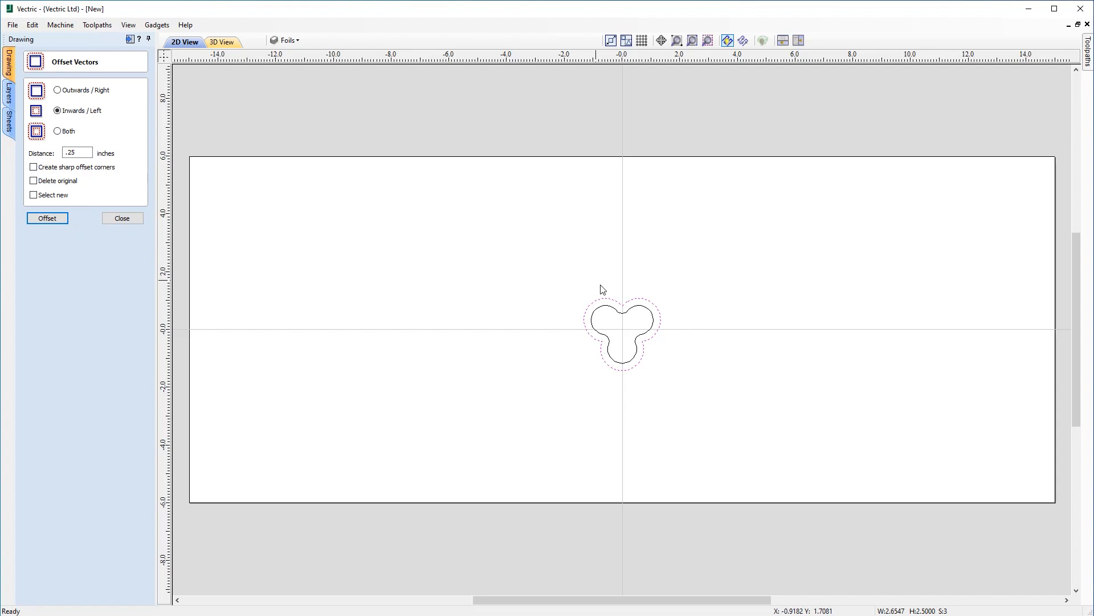
pyautogui.scroll(4, 604, 291)
pyautogui.moveTo(632, 275); pyautogui.dragTo(541, 202, button='middle')
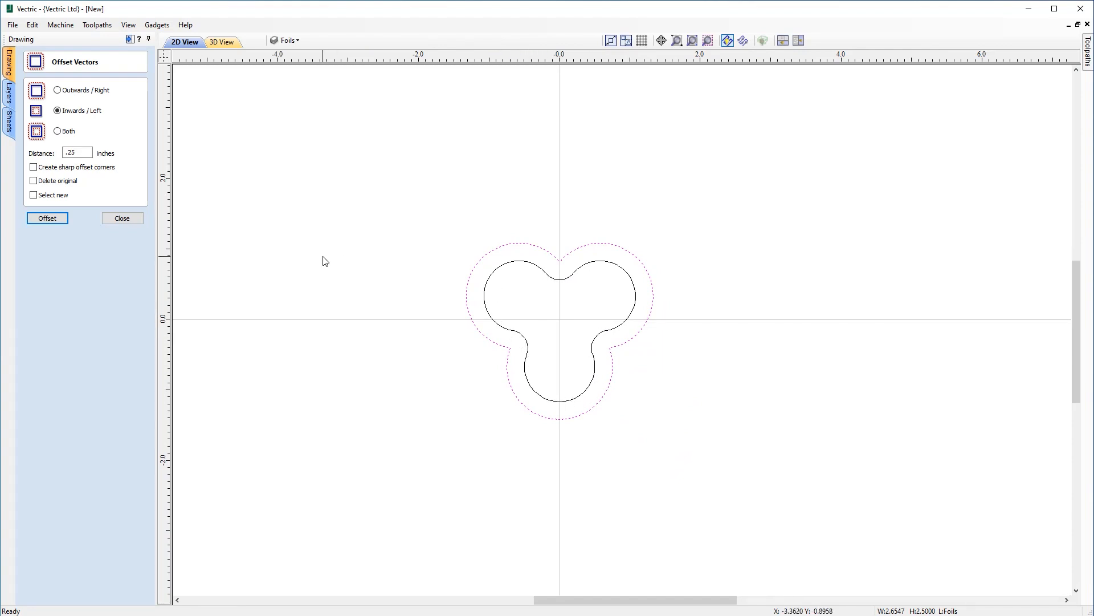
pyautogui.hotkey('ctrl', 'z')
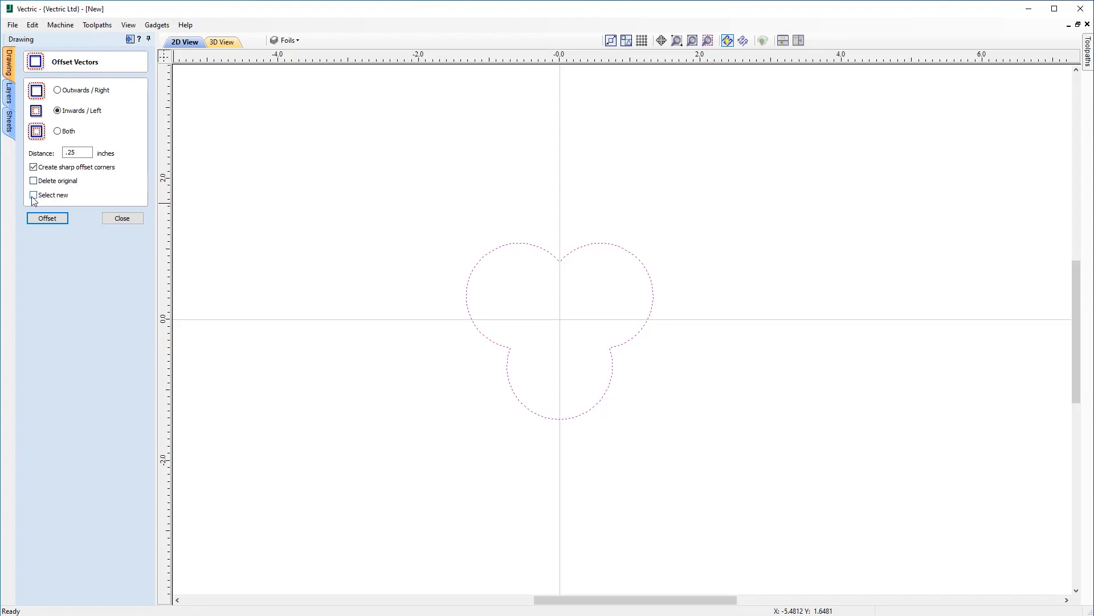
# - Offset the welded shape inward by 0.25 inches with sharp offset corners and the new vector selected
pyautogui.click(61, 217)
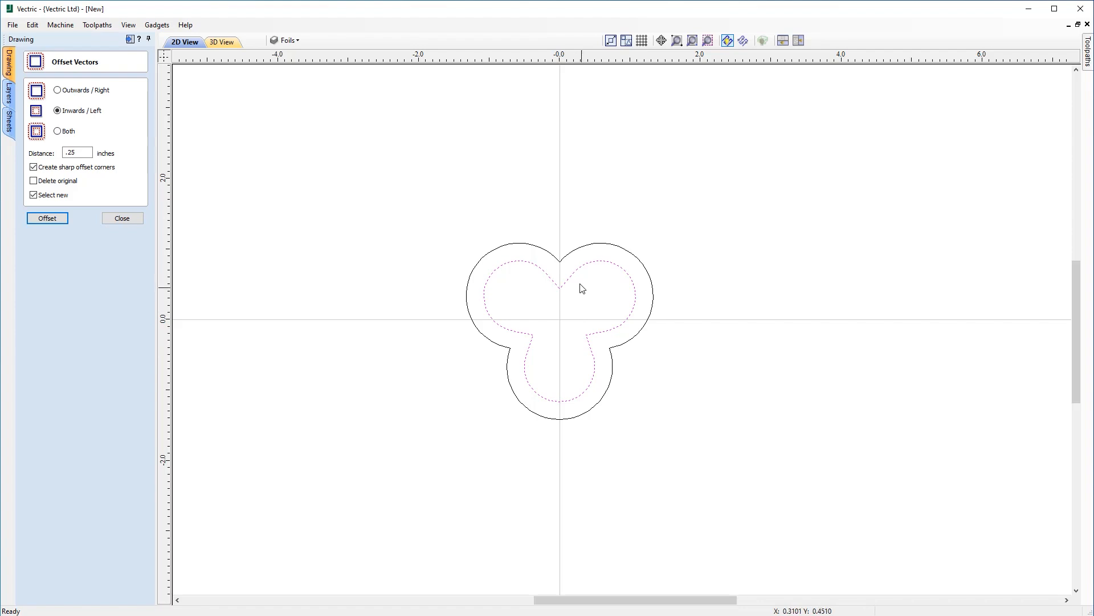
pyautogui.moveTo(530, 286); pyautogui.dragTo(634, 296, button='middle')
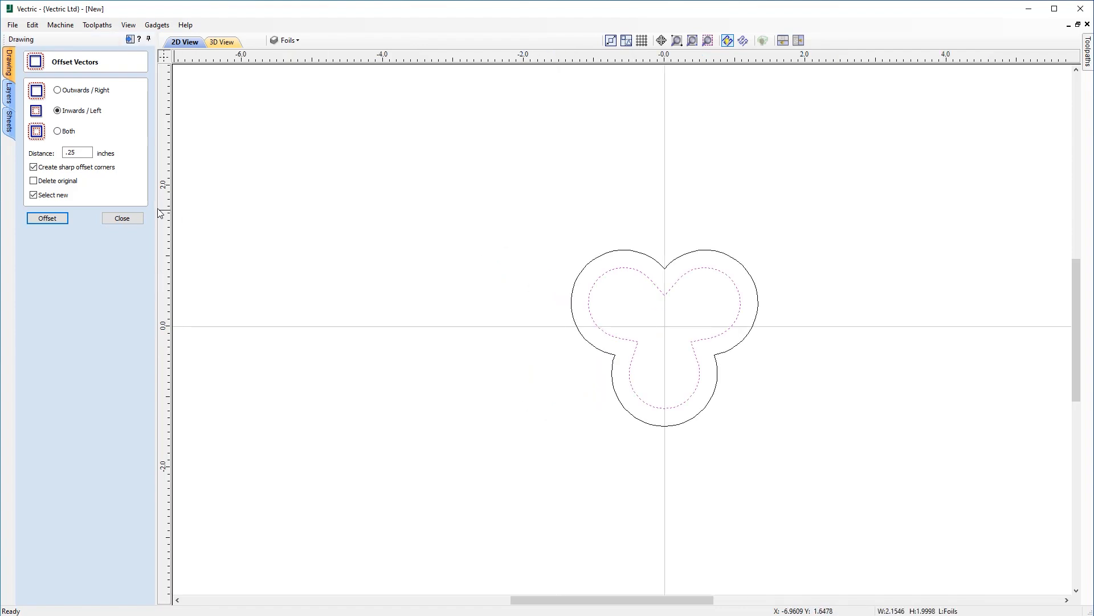
pyautogui.click(121, 218)
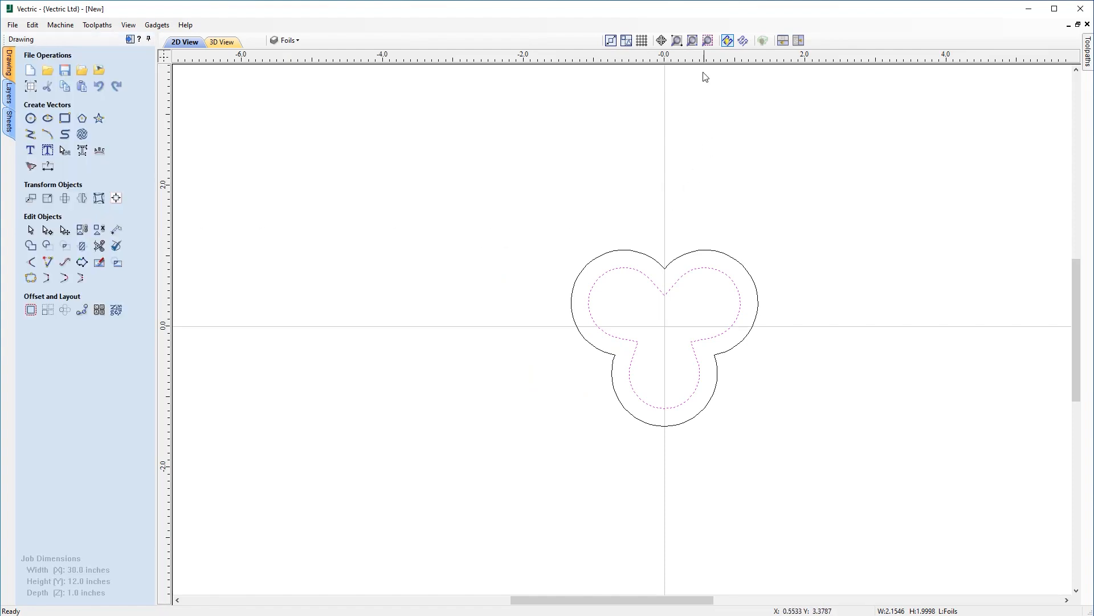
# - Draw a circle with a 1.25 inch diameter centered at X 0, Y 0
pyautogui.click(692, 41)
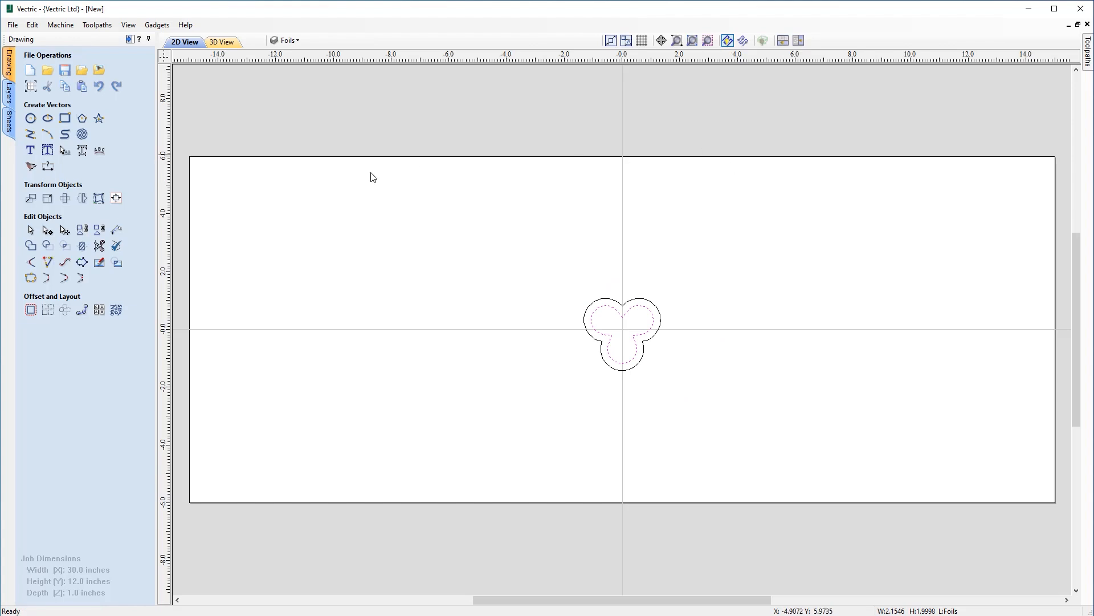
pyautogui.click(31, 118)
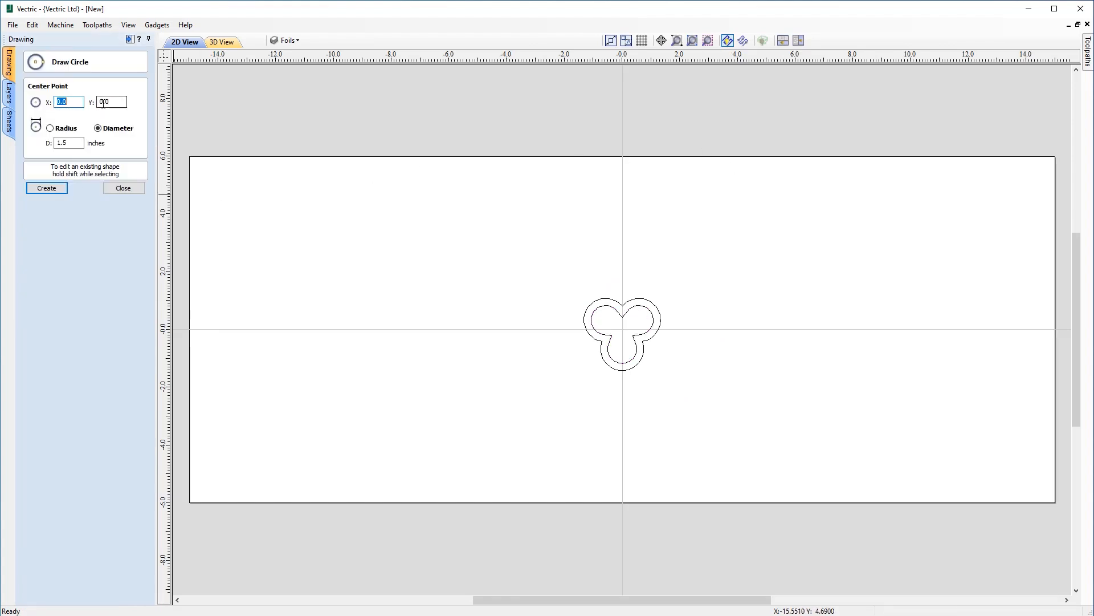
pyautogui.click(74, 143)
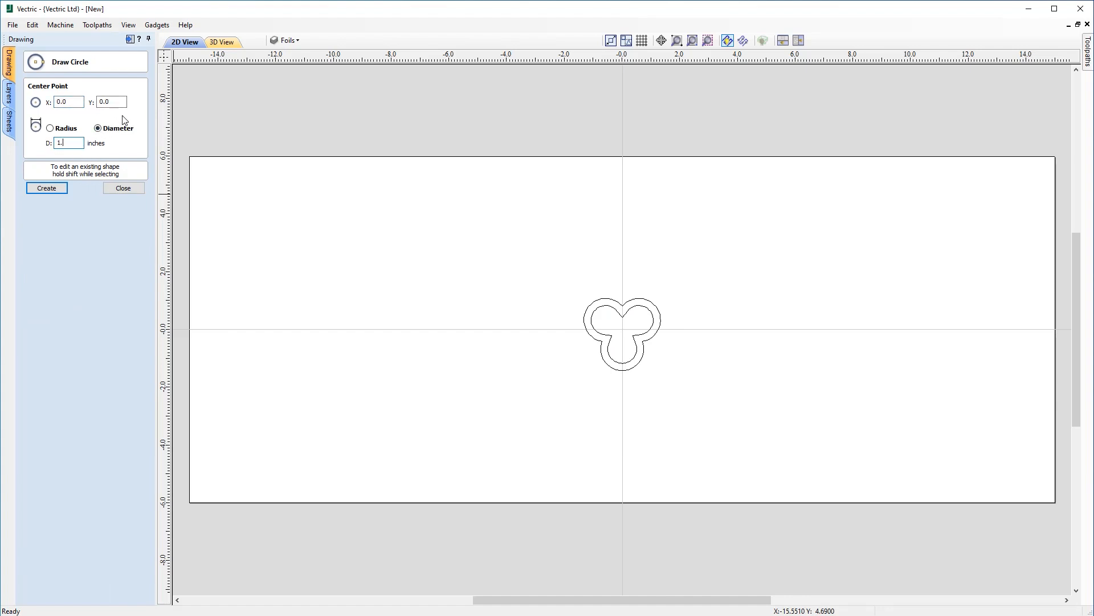
pyautogui.click(64, 190)
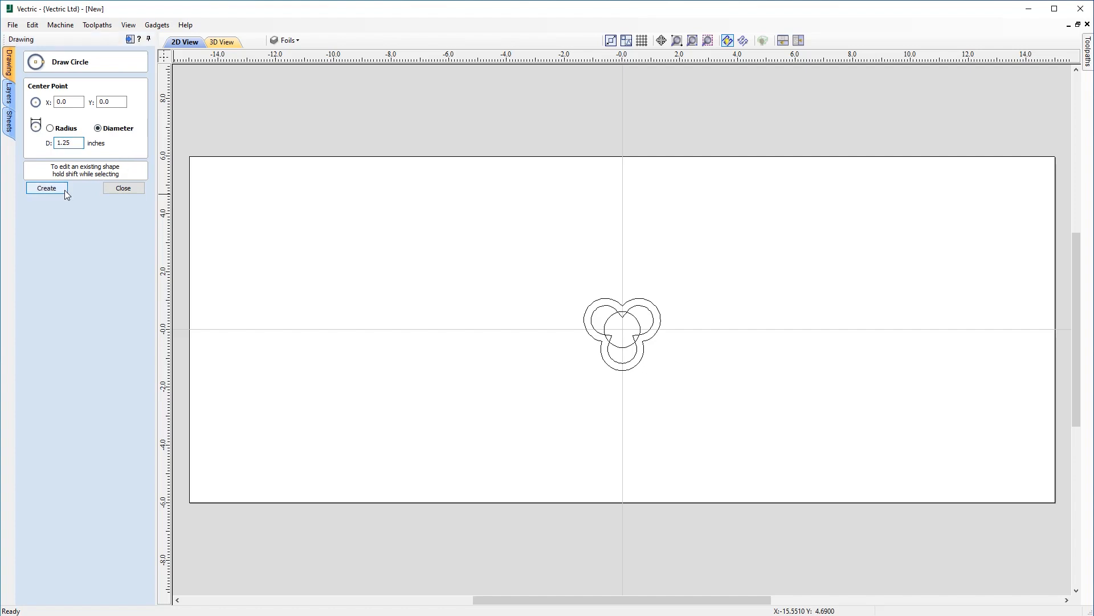
pyautogui.click(123, 189)
# - Weld the 1.25 inch center circle together with the inner offset shape
pyautogui.scroll(5, 601, 327)
pyautogui.moveTo(612, 333); pyautogui.dragTo(637, 366, button='middle')
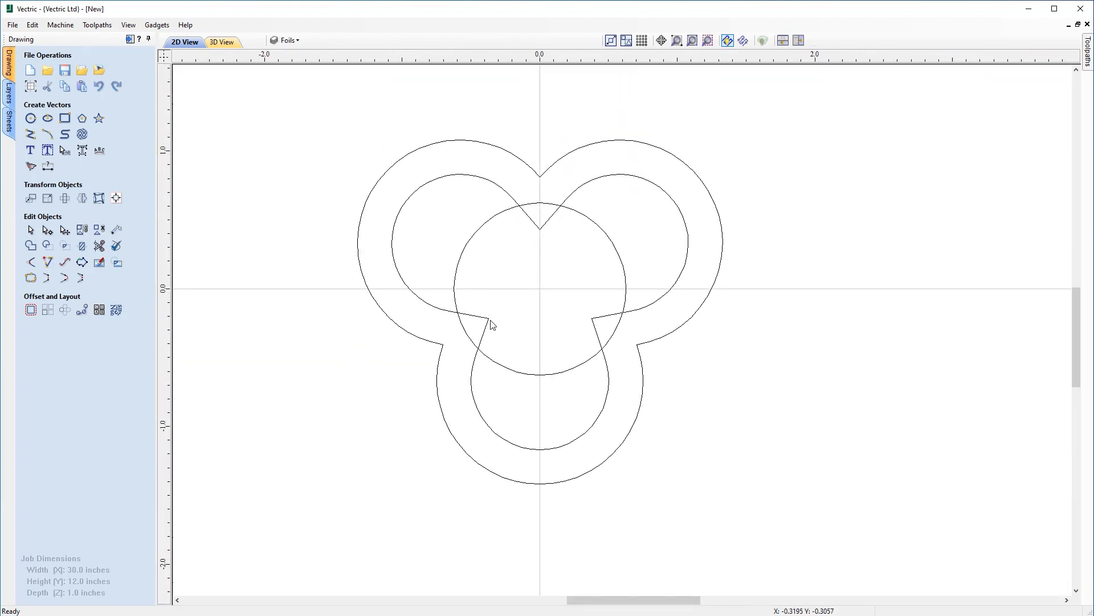
pyautogui.click(621, 259)
pyautogui.keyDown('shift'); pyautogui.click(582, 189); pyautogui.keyUp('shift')
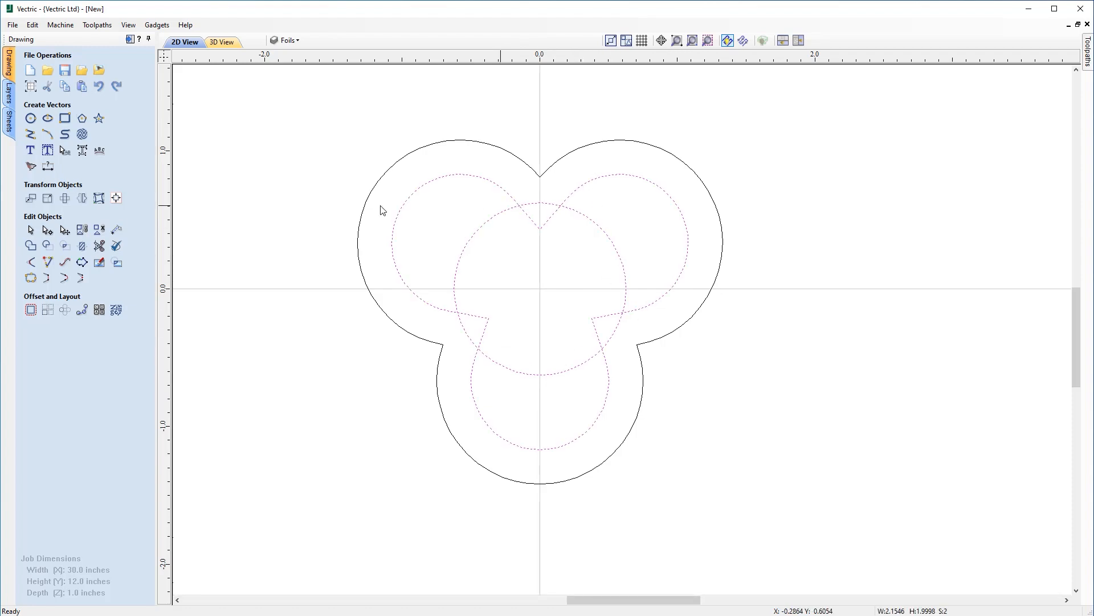
pyautogui.click(32, 248)
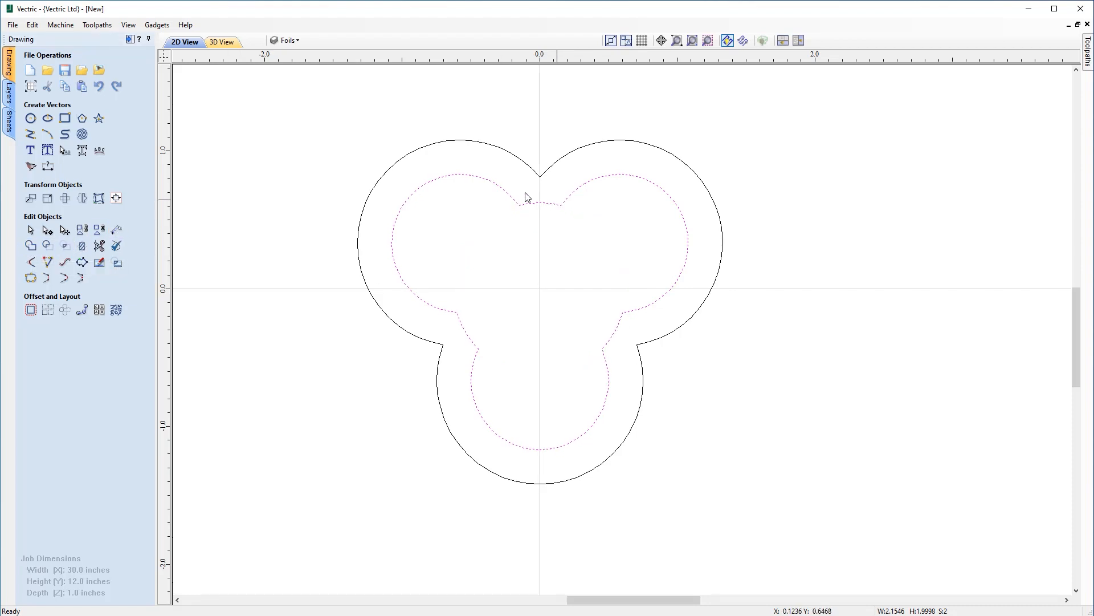
# - Draw a circle with a 7.5 inch diameter around the job center
pyautogui.click(692, 40)
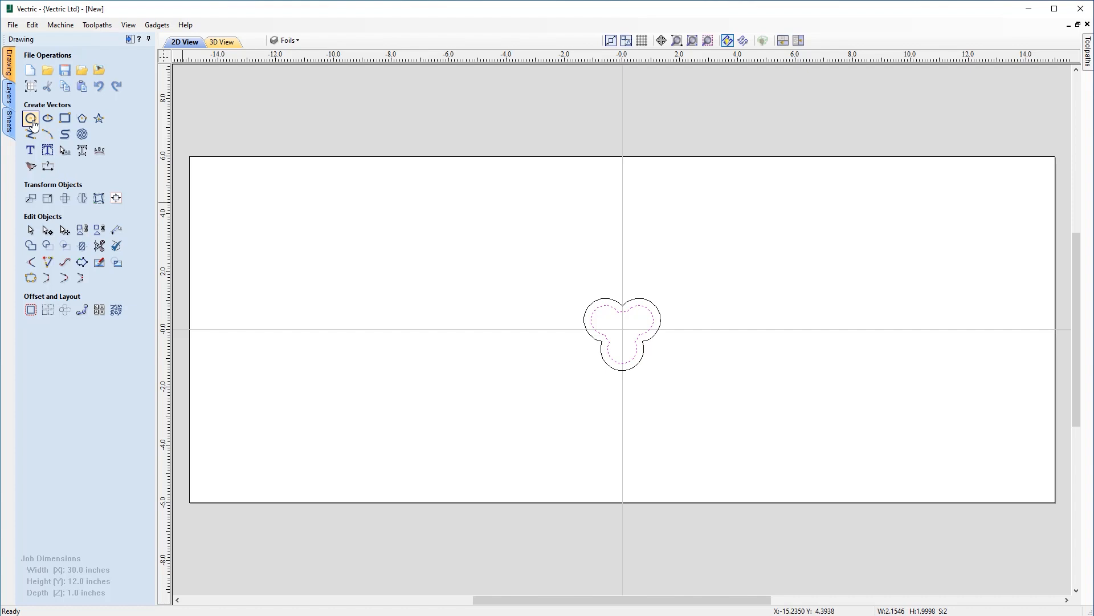
pyautogui.click(32, 119)
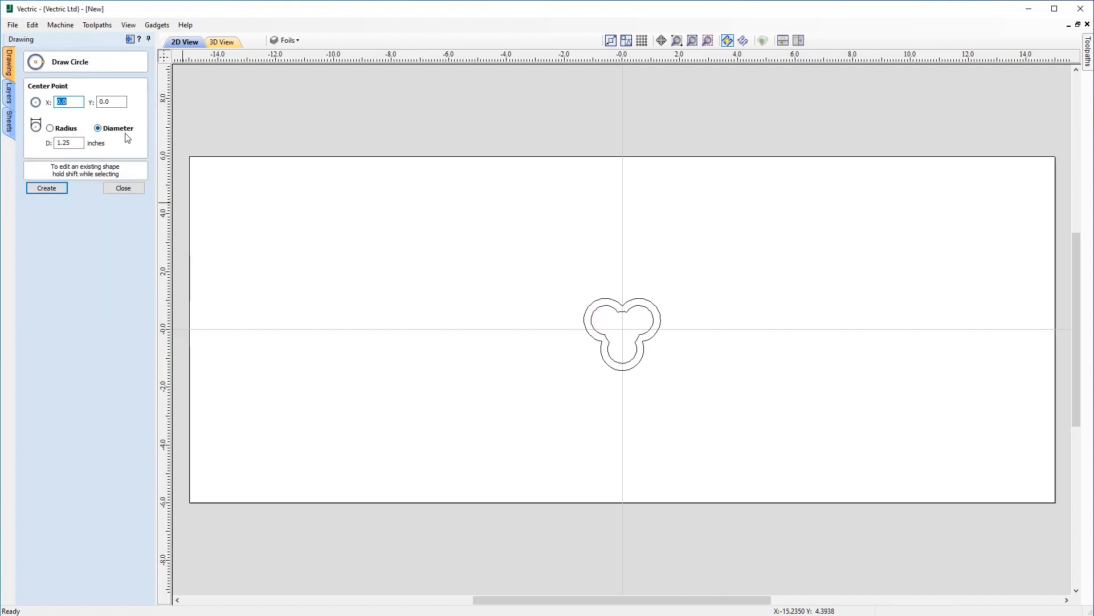
pyautogui.click(623, 328)
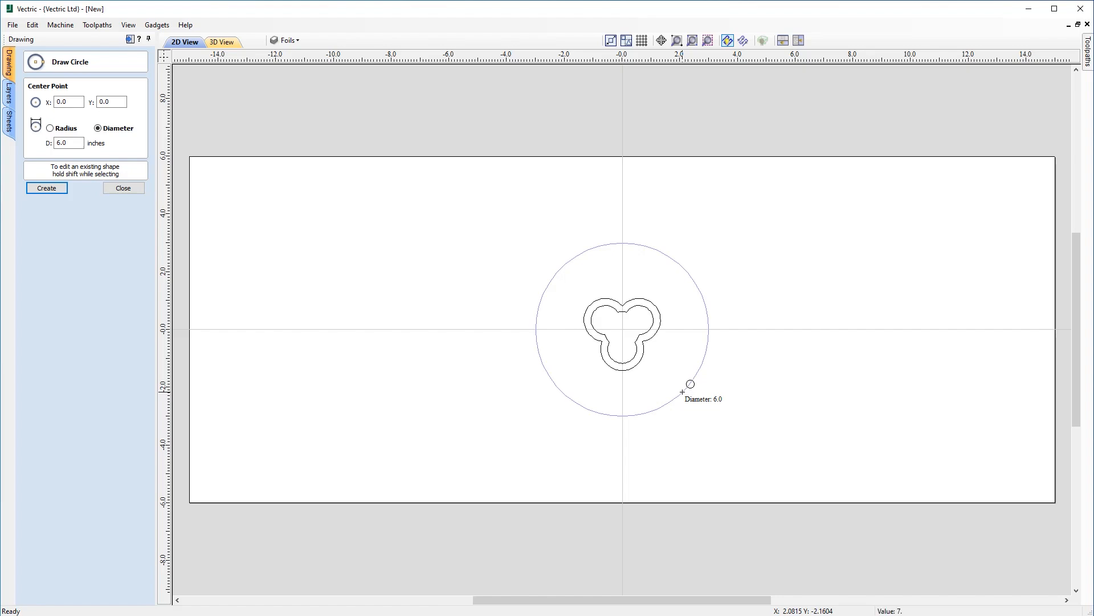
pyautogui.press('Return')
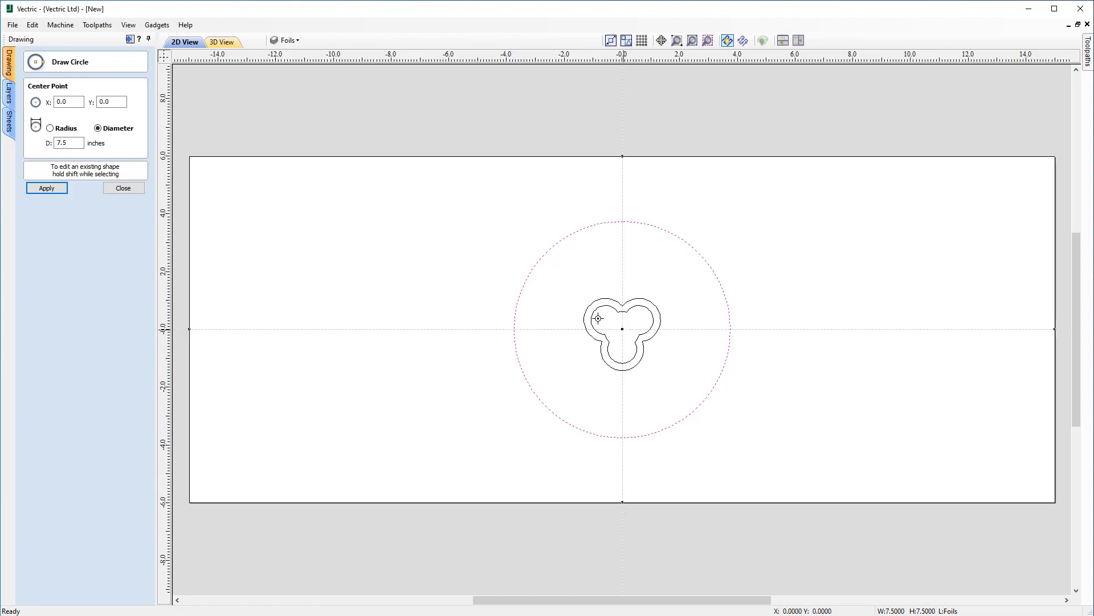
# - Move the 7.5 inch circle by -9 inches in X with a relative move, and paste a copy at its original center
pyautogui.click(116, 189)
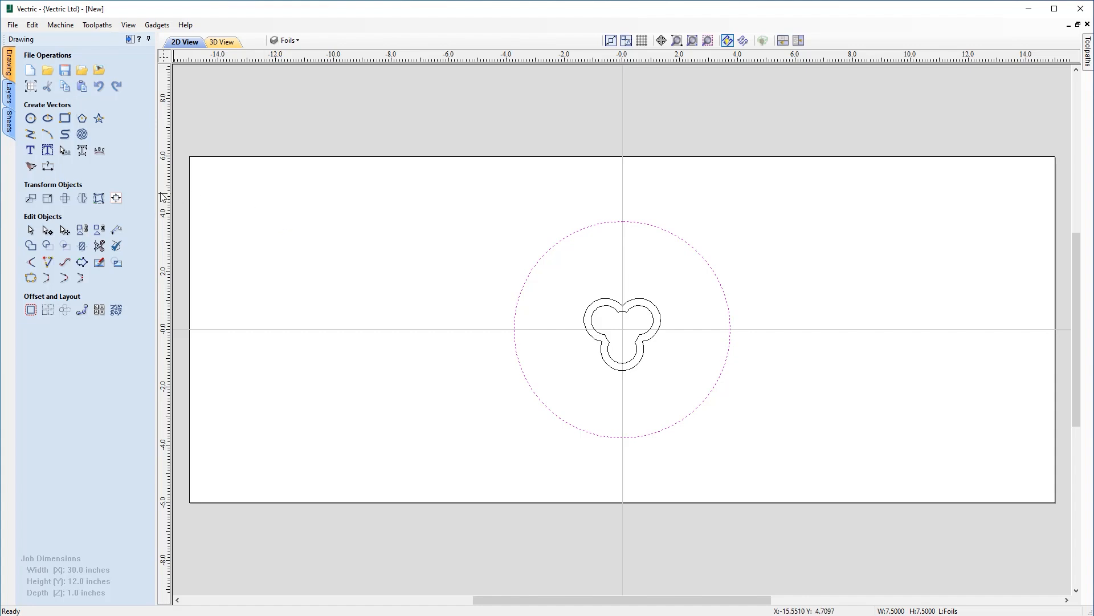
pyautogui.click(30, 200)
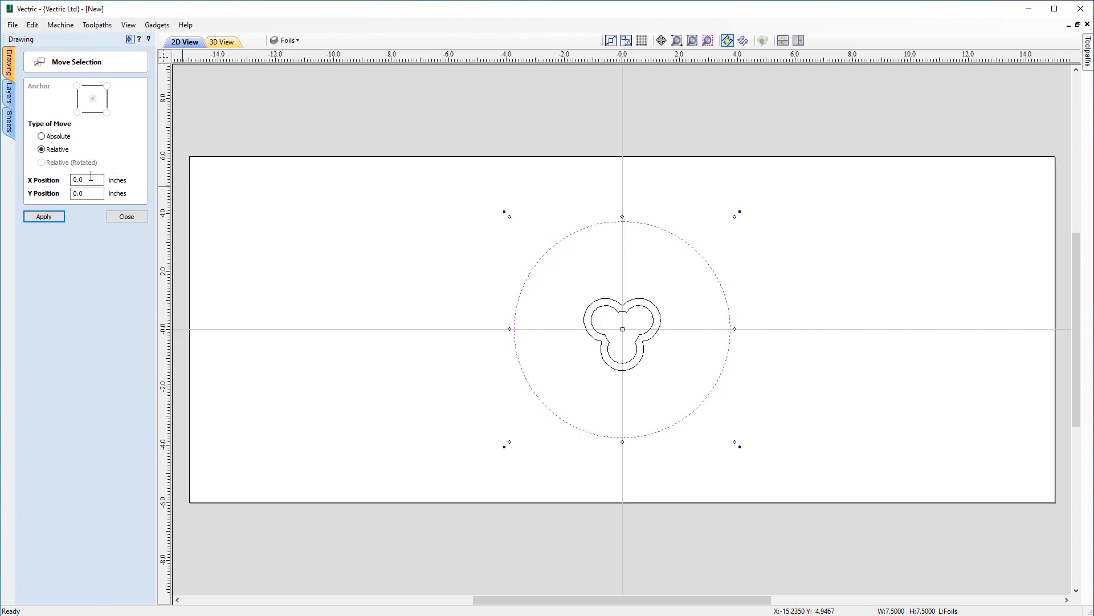
pyautogui.moveTo(91, 177); pyautogui.dragTo(44, 175)
pyautogui.click(55, 221)
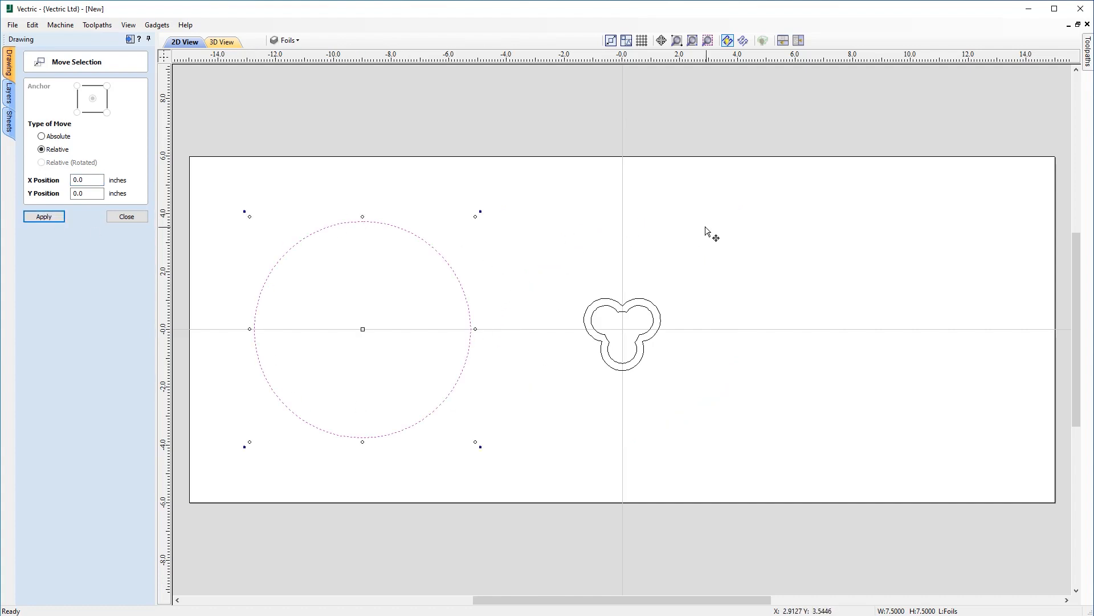
pyautogui.click(126, 216)
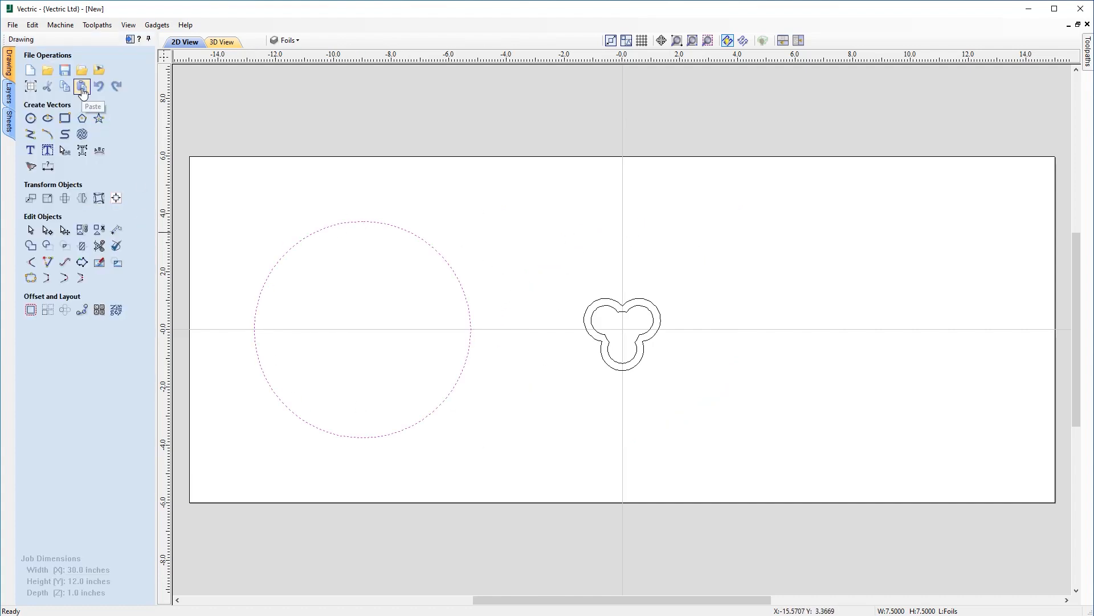
pyautogui.click(82, 86)
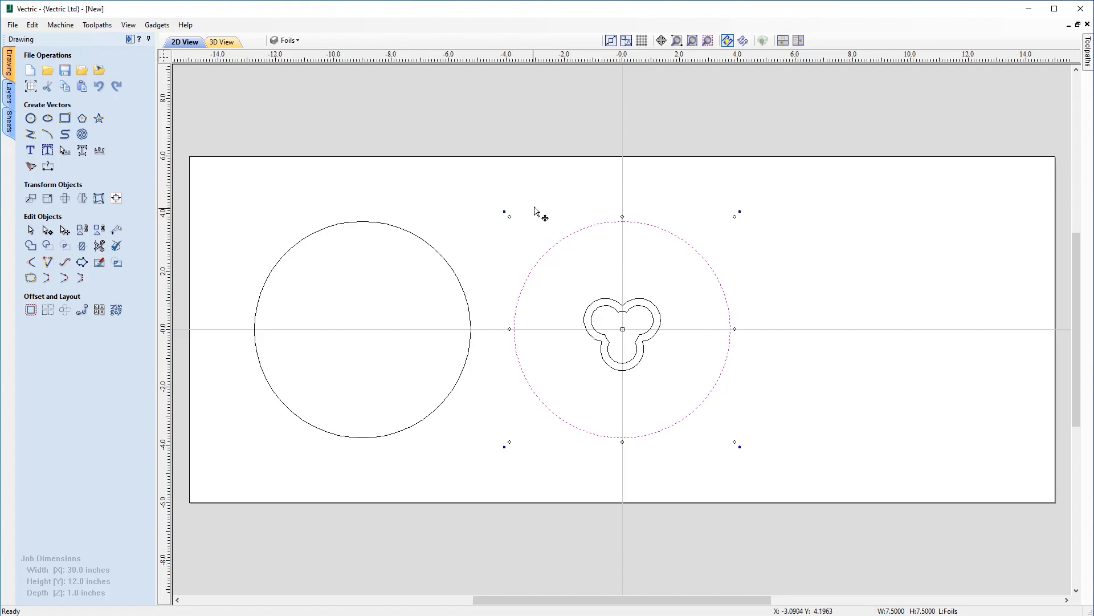
# - Draw a 9 inch horizontal line joining the top points of the two 7.5 inch circles
pyautogui.click(30, 134)
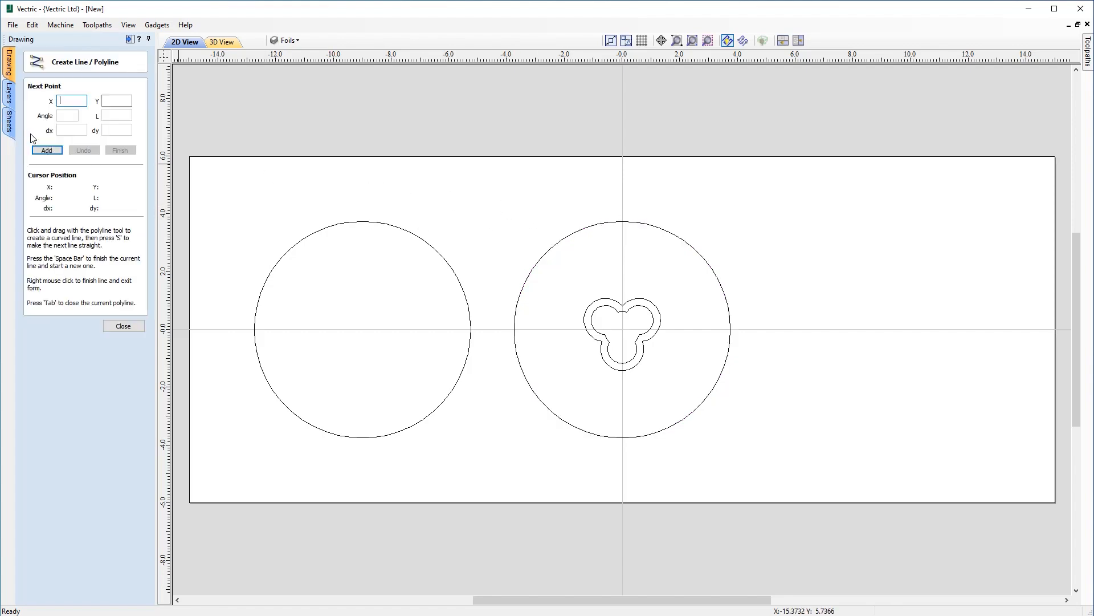
pyautogui.click(362, 221)
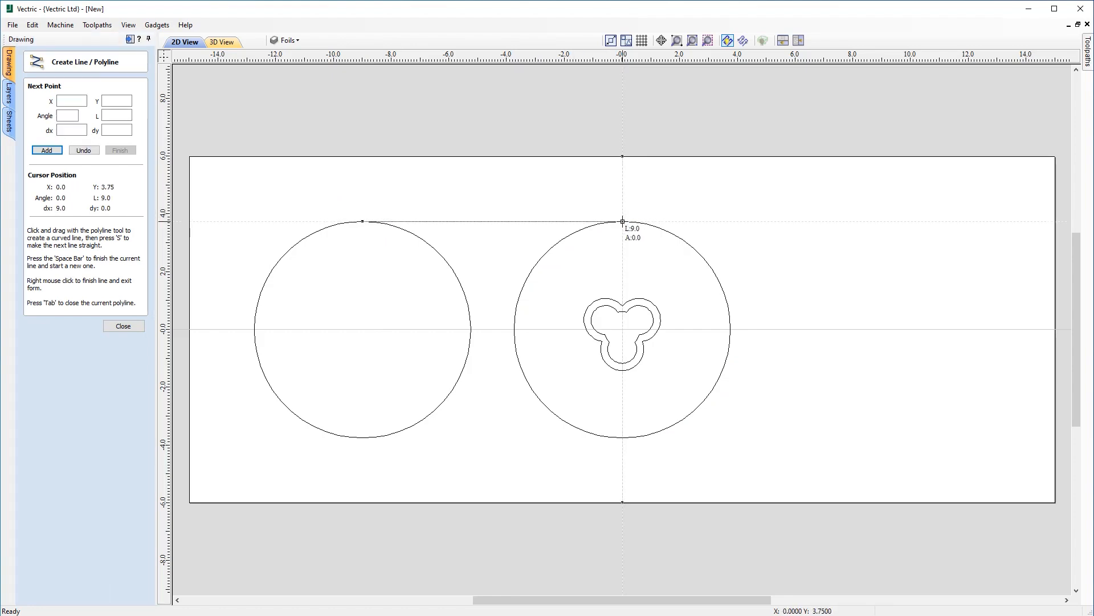
pyautogui.click(622, 221)
pyautogui.rightClick(655, 212)
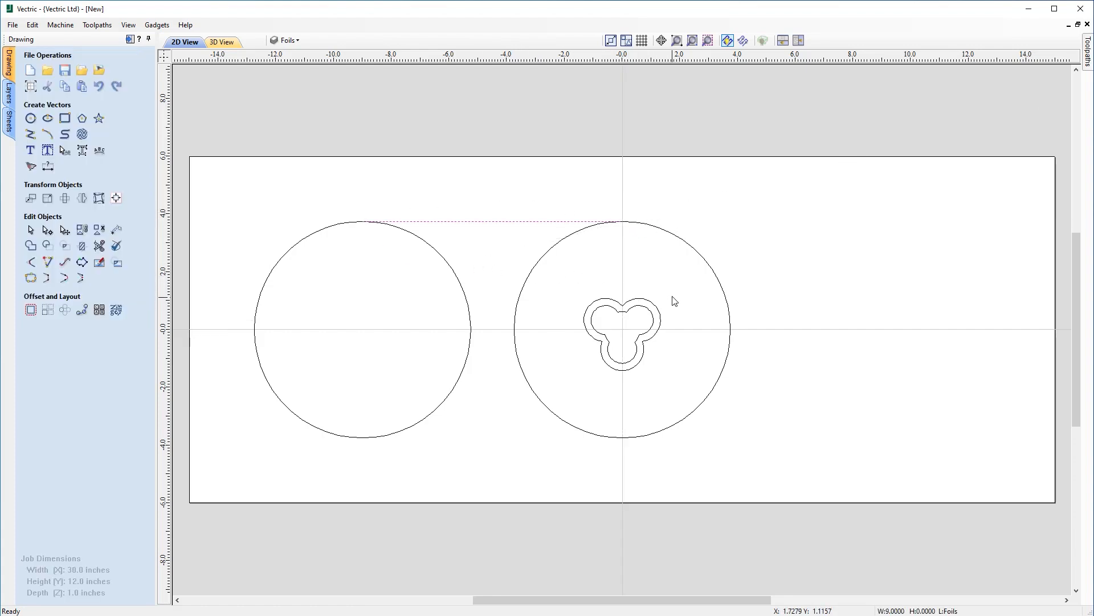
# - Group the two nested three-lobed outlines at the job center, then clear the selection
pyautogui.moveTo(675, 291); pyautogui.dragTo(584, 364)
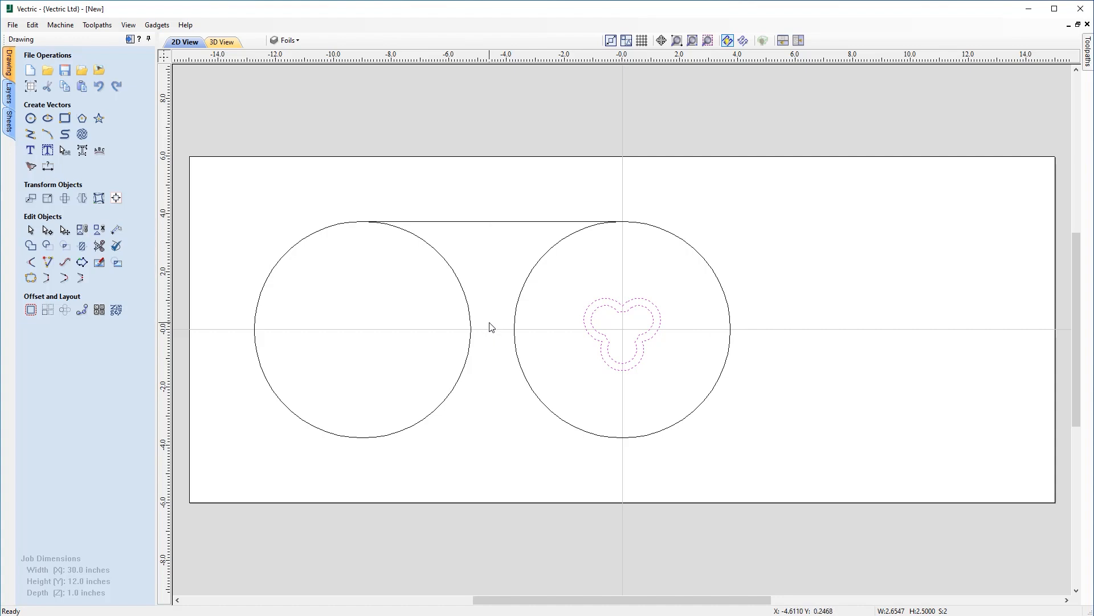
pyautogui.rightClick(637, 303)
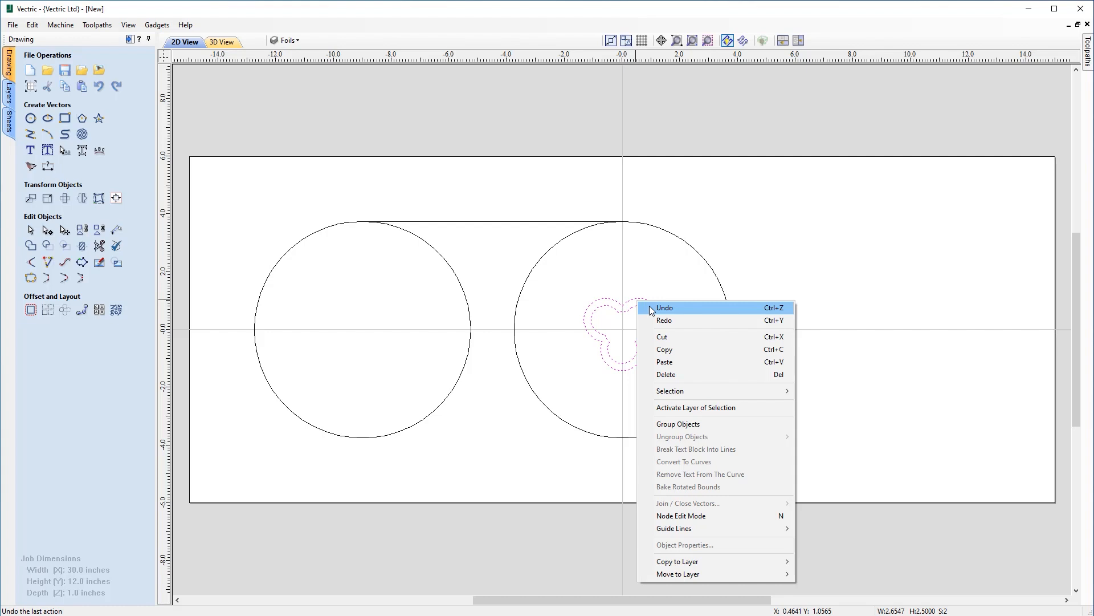
pyautogui.click(697, 425)
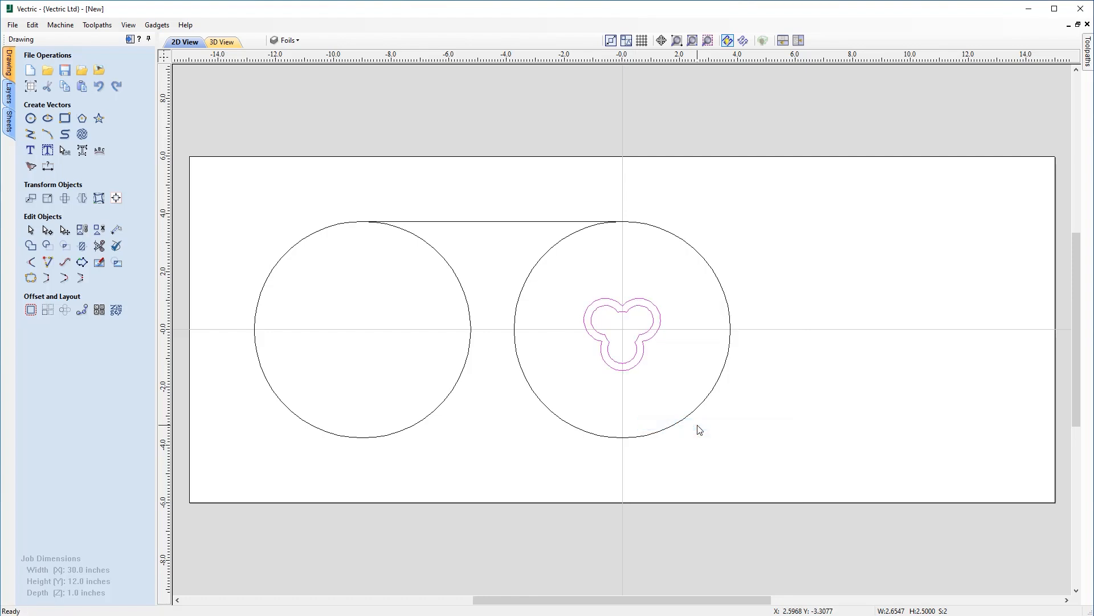
pyautogui.click(645, 358)
pyautogui.click(653, 365)
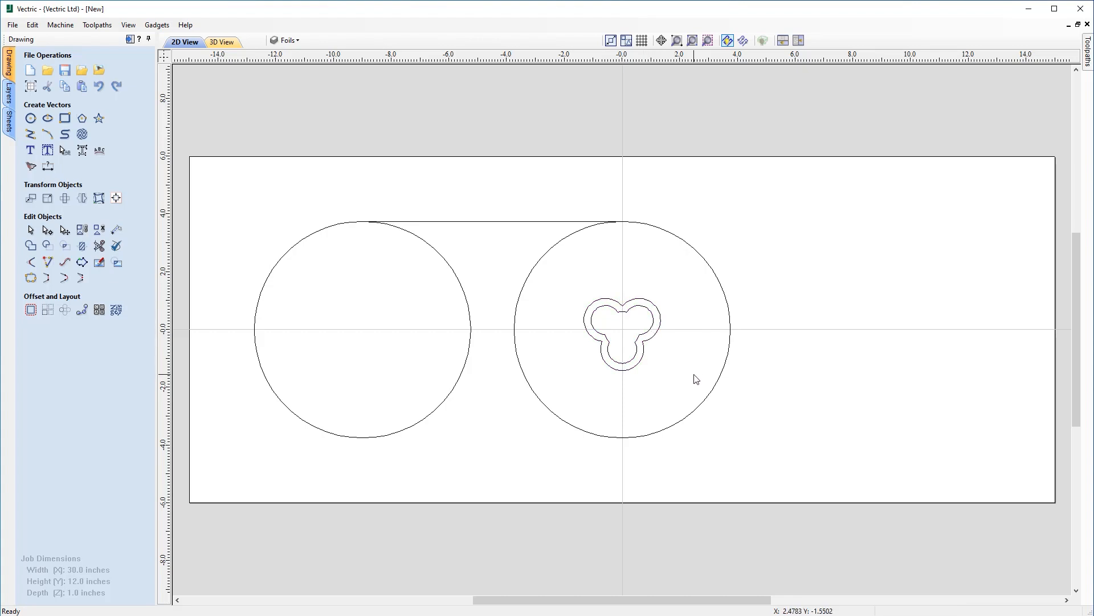
# - Move the grouped three-lobed shape by its center to the midpoint between the two circles, at X -4.5, Y 0
pyautogui.moveTo(669, 382); pyautogui.dragTo(580, 287)
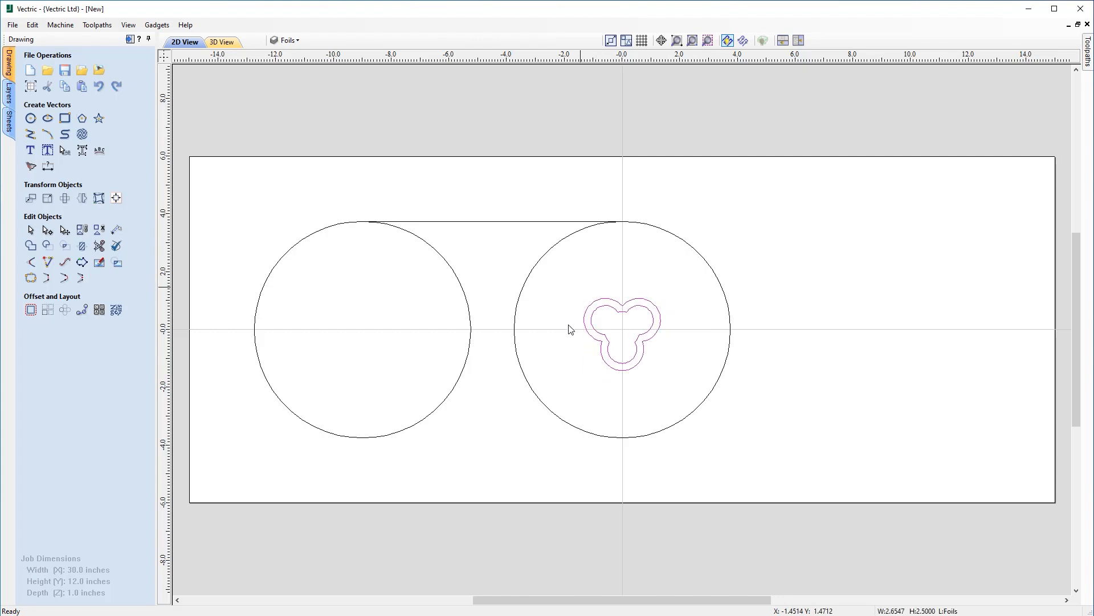
pyautogui.click(609, 343)
pyautogui.moveTo(628, 329); pyautogui.dragTo(514, 329)
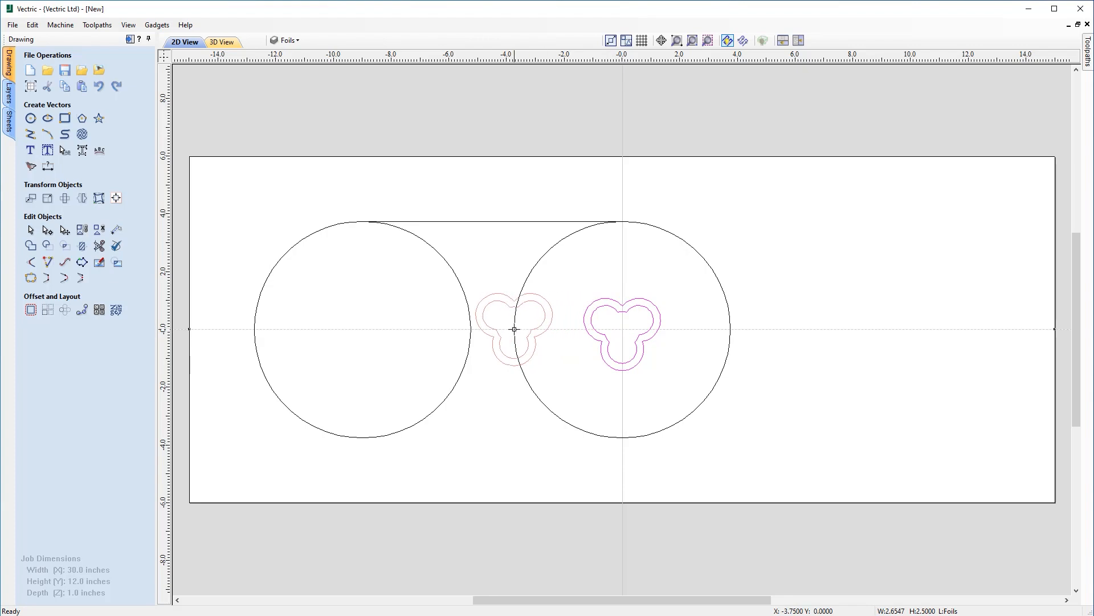
pyautogui.moveTo(514, 329); pyautogui.dragTo(474, 329)
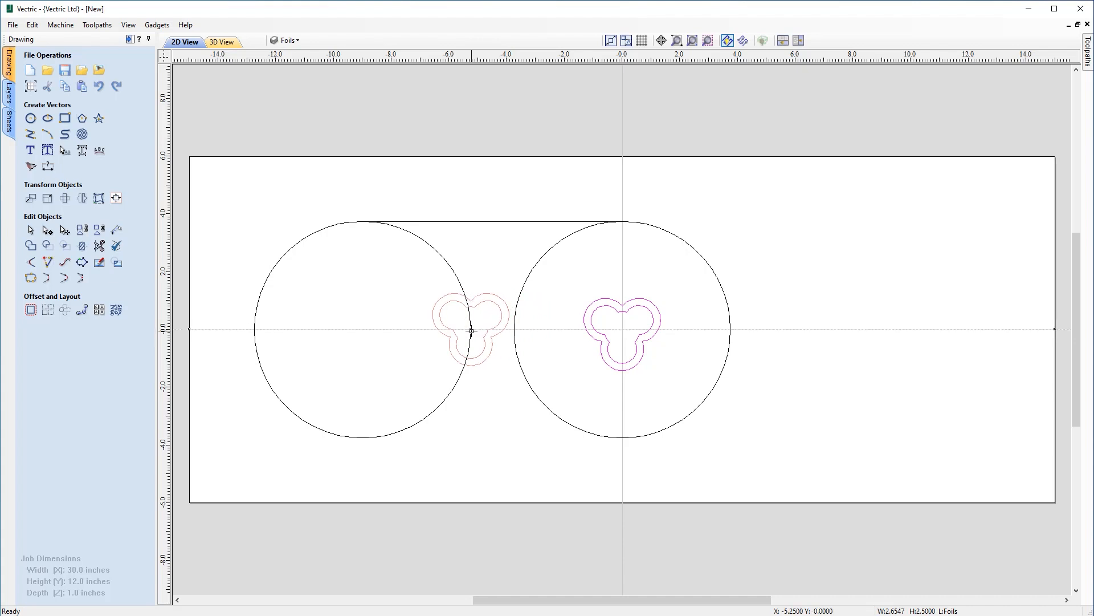
pyautogui.moveTo(475, 331); pyautogui.dragTo(494, 329)
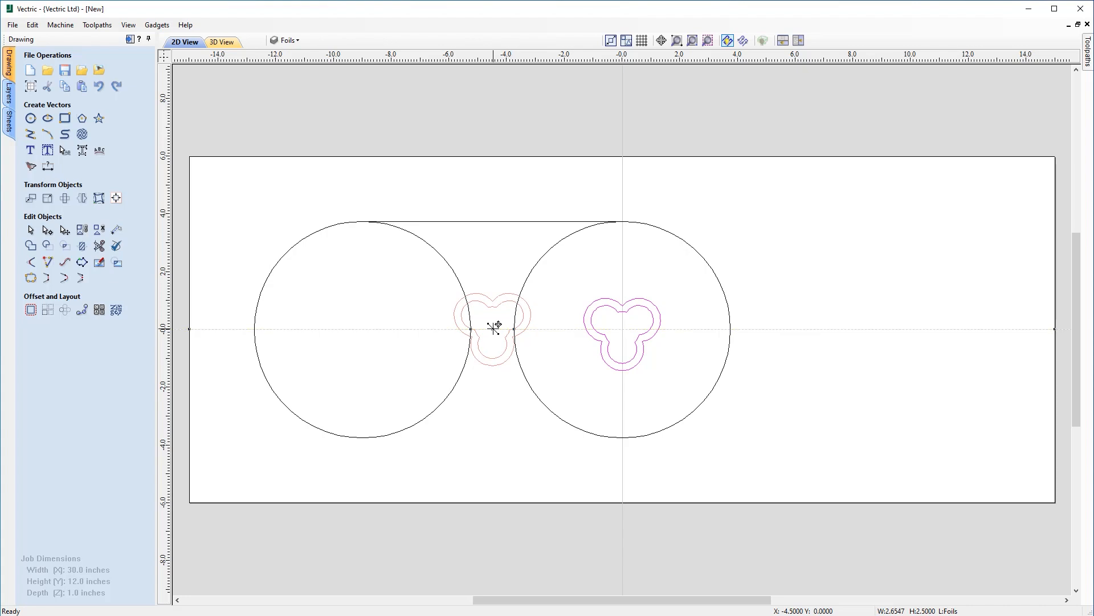
pyautogui.moveTo(494, 329); pyautogui.dragTo(494, 329)
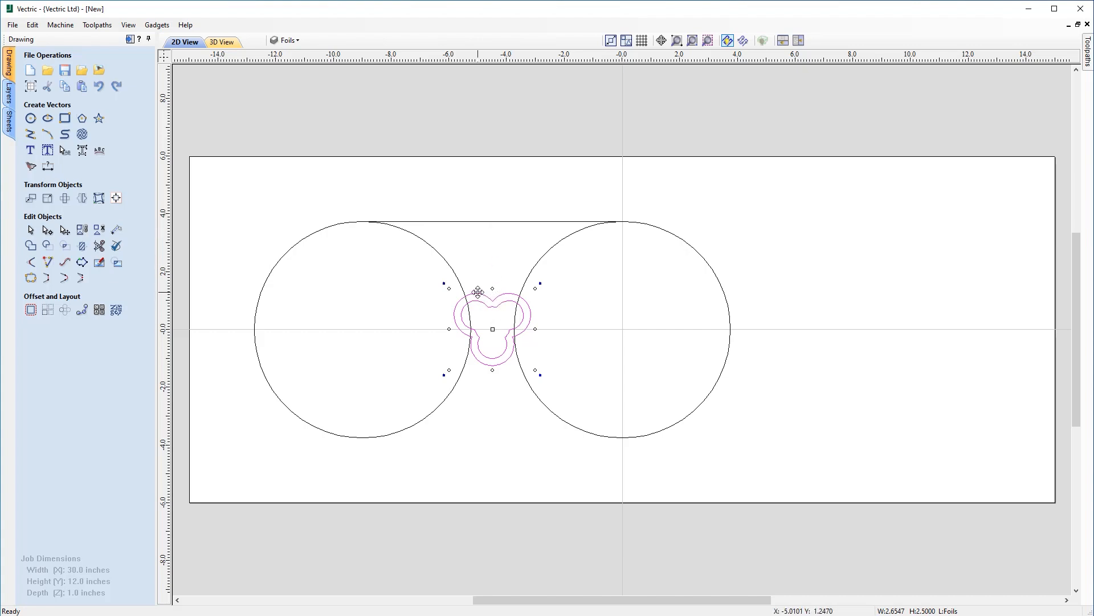
# - Move the grouped shape straight up until the tops of its upper lobes meet the horizontal line at Y 3.75
pyautogui.scroll(2, 477, 292)
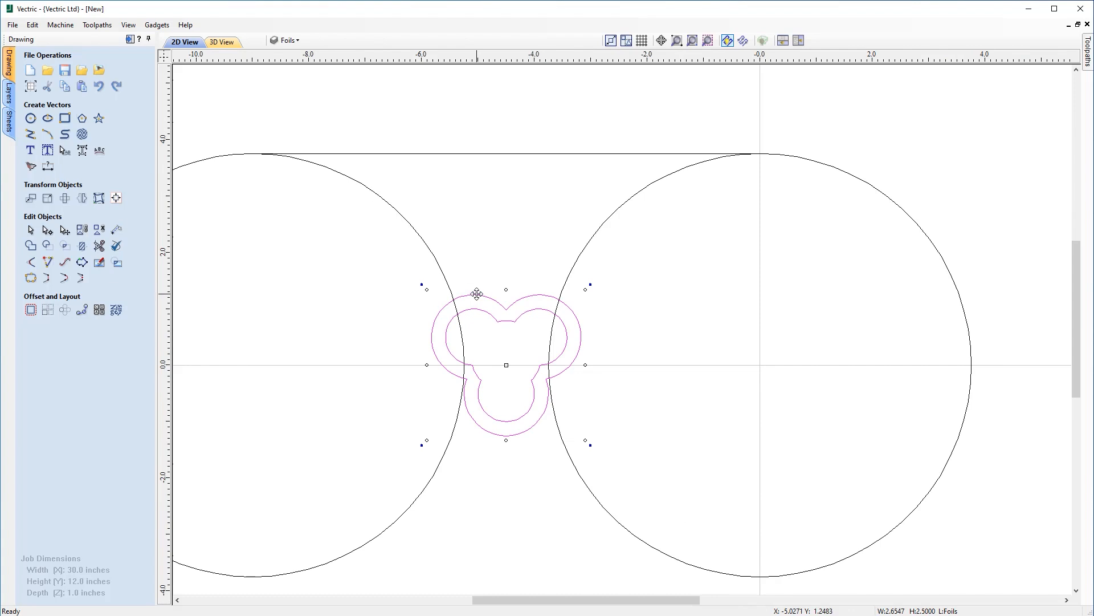
pyautogui.moveTo(477, 294); pyautogui.dragTo(475, 155)
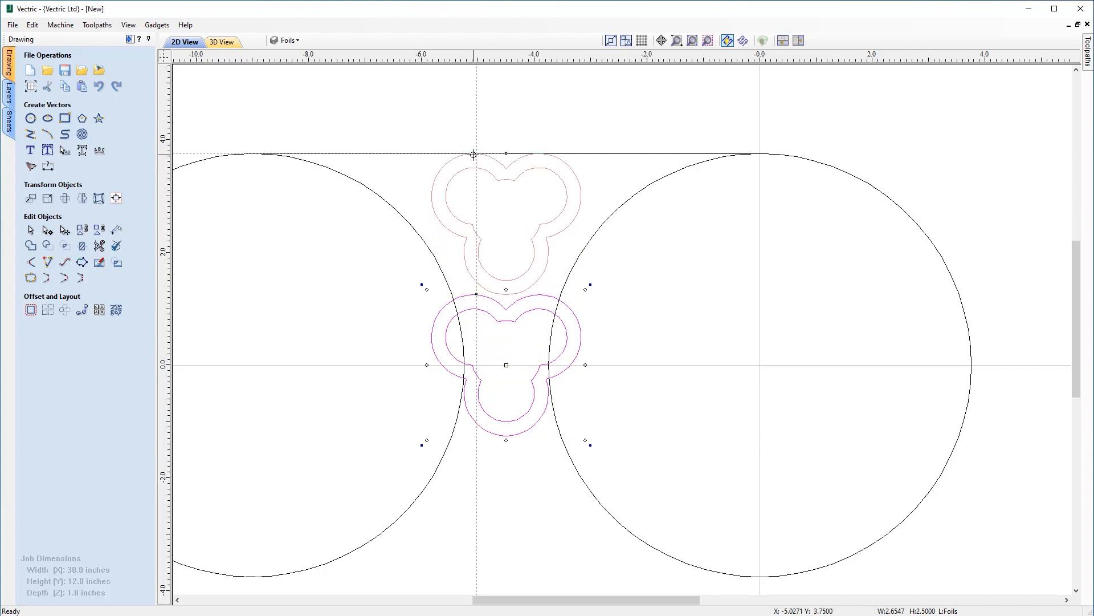
pyautogui.moveTo(474, 154); pyautogui.dragTo(473, 154)
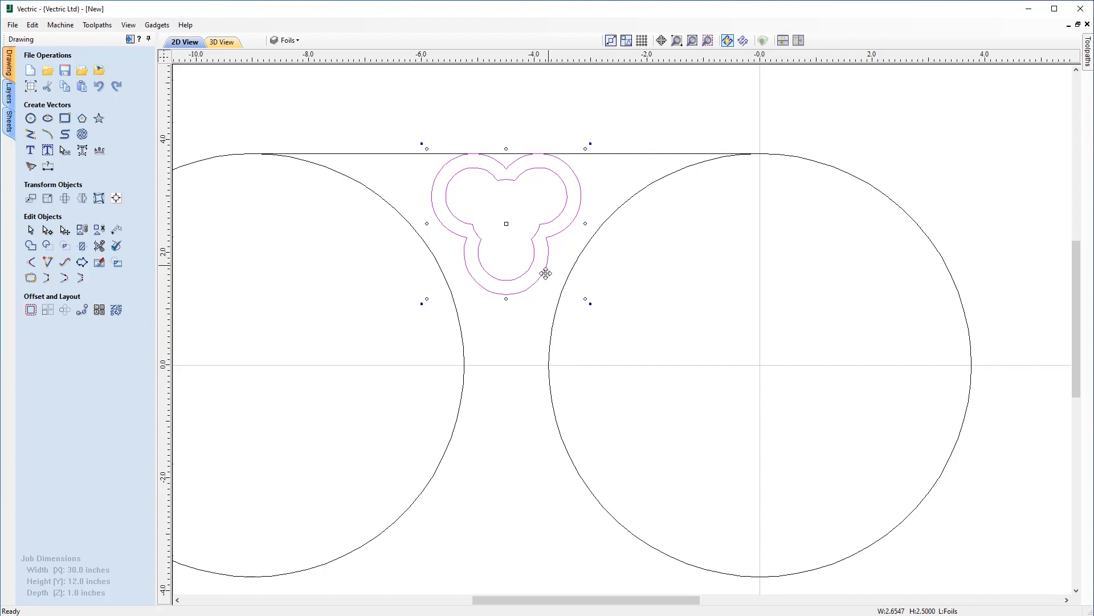
# - Ungroup the three-lobed outlines back onto their original object layers and clear the selection
pyautogui.rightClick(539, 232)
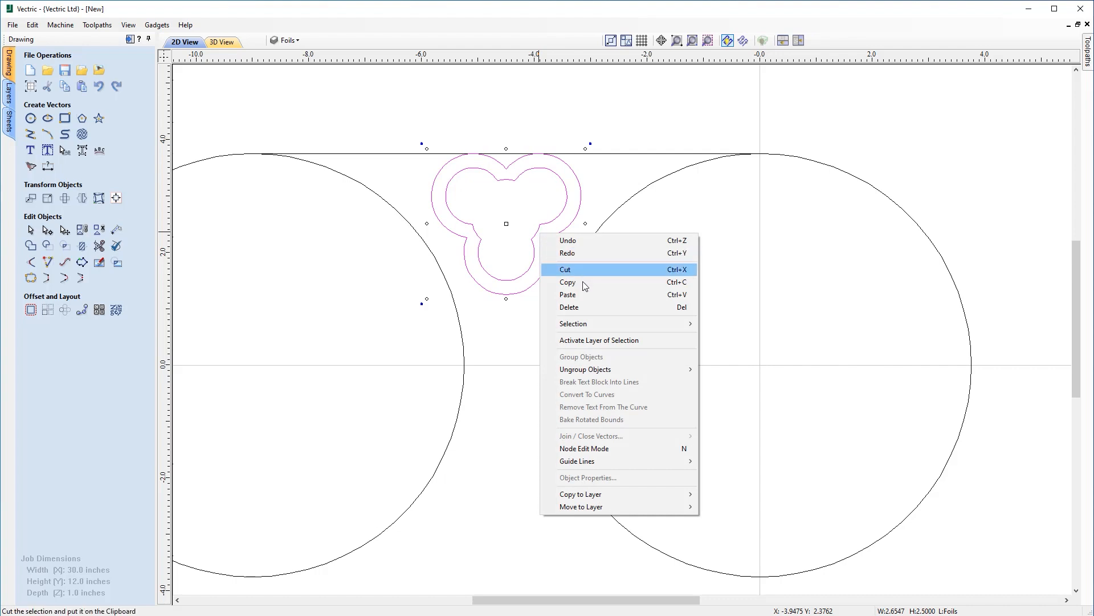
pyautogui.moveTo(626, 374)
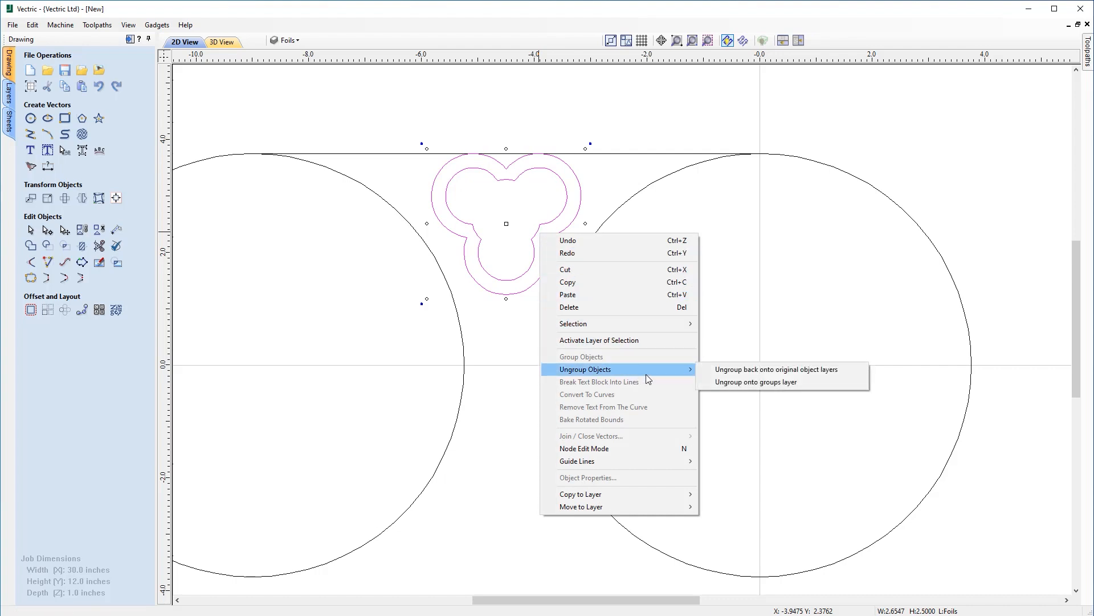
pyautogui.click(756, 371)
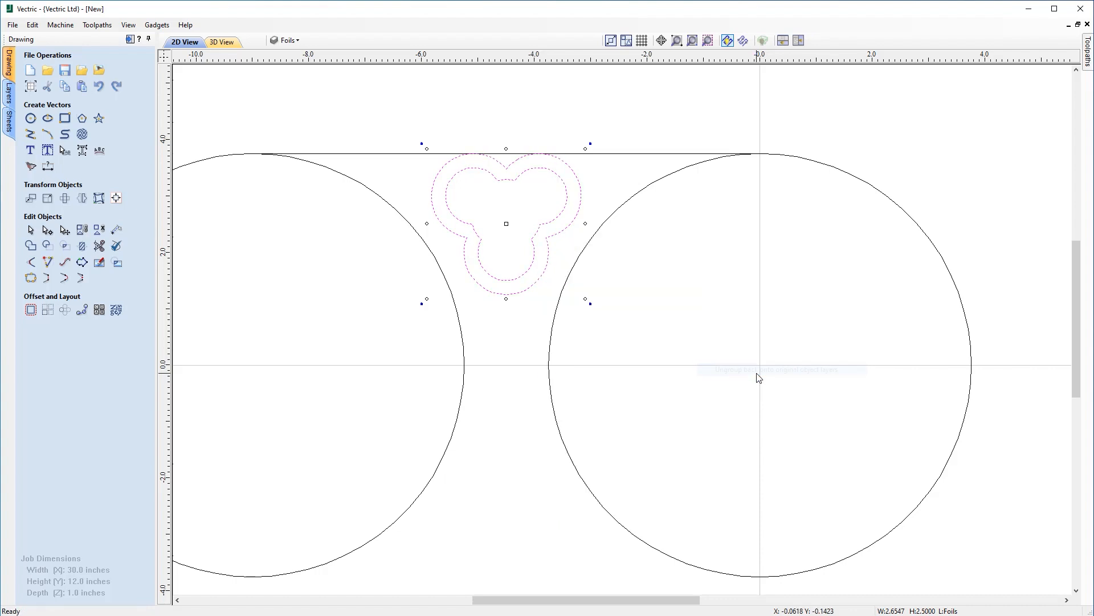
pyautogui.click(533, 276)
pyautogui.click(544, 319)
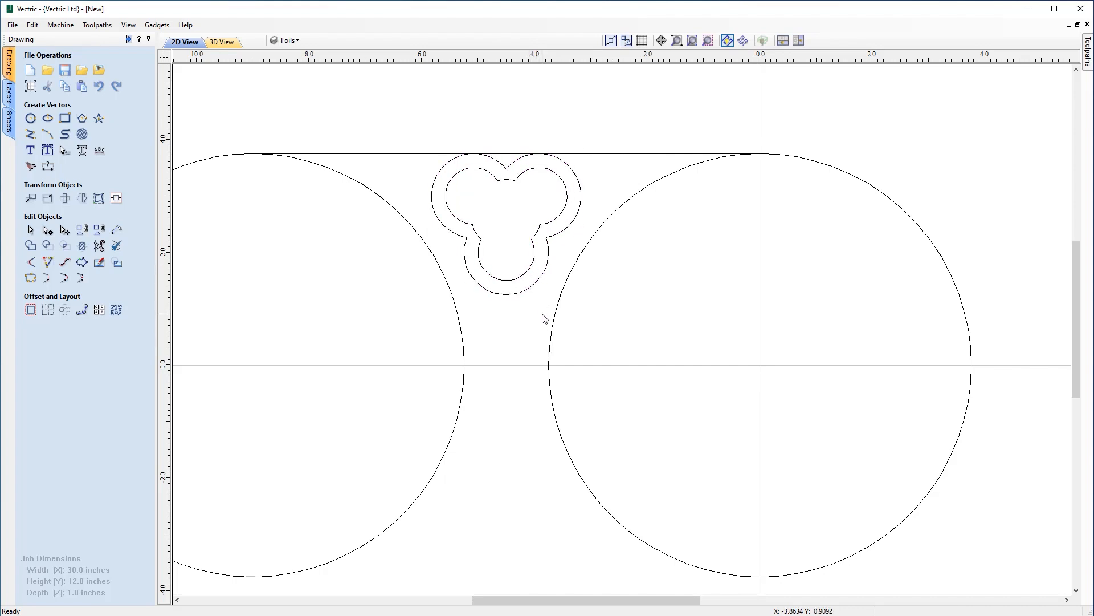
# - Offset both large circles and the outer three-lobed outline outwards by 0.375 inches with sharp offset corners
pyautogui.moveTo(572, 333); pyautogui.dragTo(403, 342)
pyautogui.keyDown('shift'); pyautogui.click(539, 286); pyautogui.keyUp('shift')
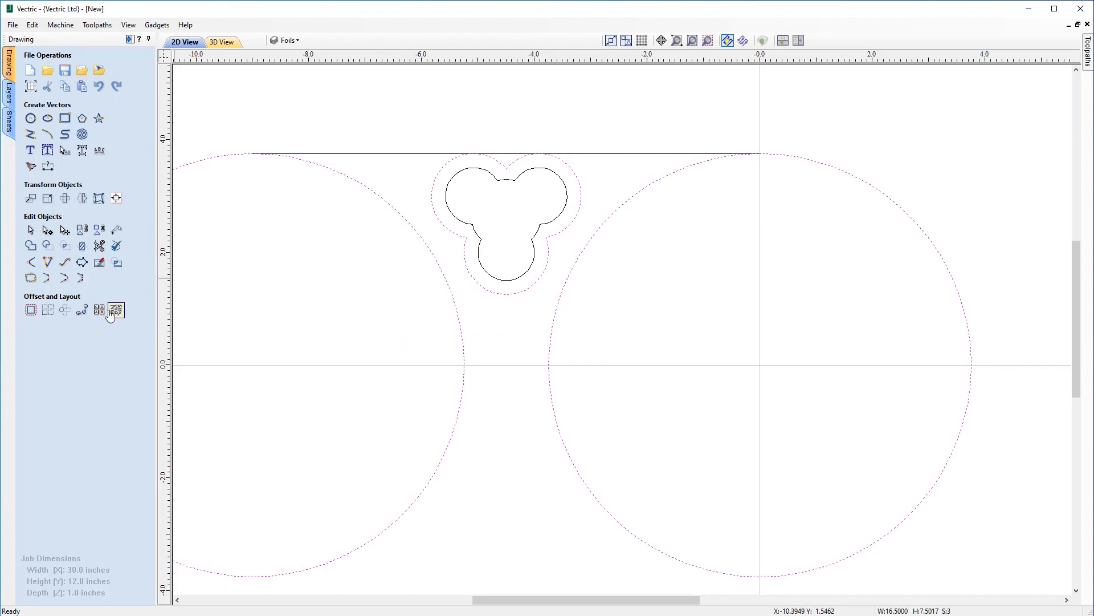
pyautogui.click(30, 311)
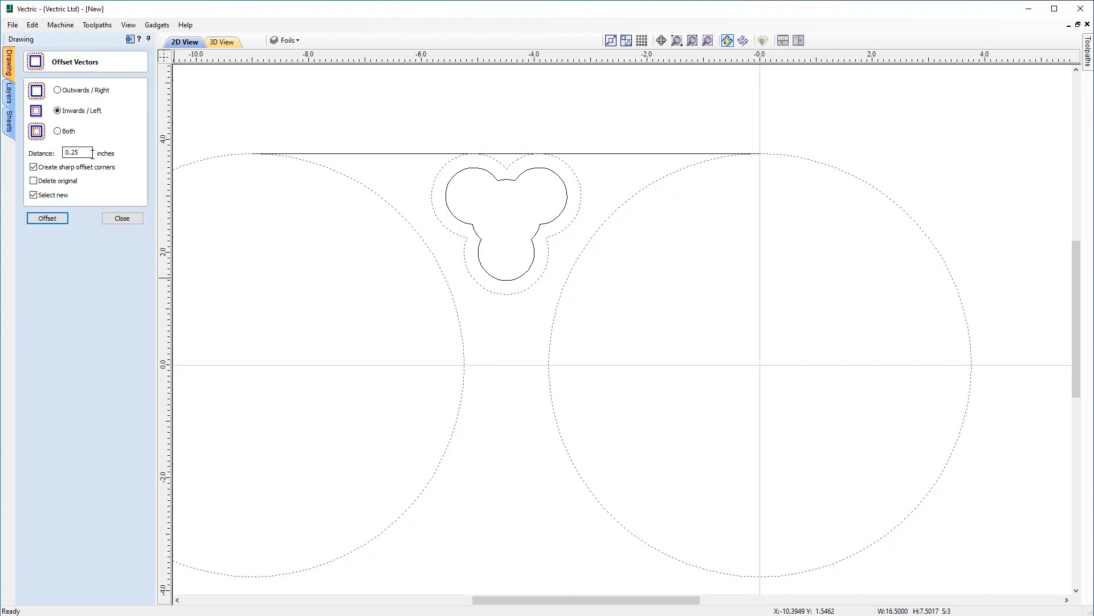
pyautogui.moveTo(93, 152); pyautogui.dragTo(51, 150)
pyautogui.click(53, 221)
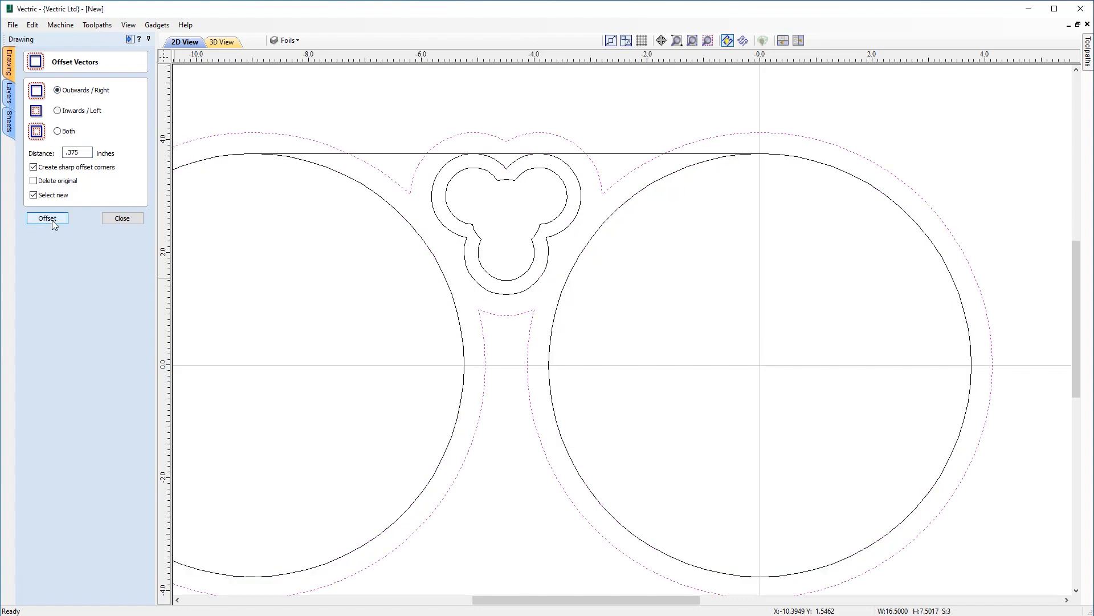
pyautogui.scroll(-1, 447, 274)
pyautogui.moveTo(463, 319); pyautogui.dragTo(523, 328, button='middle')
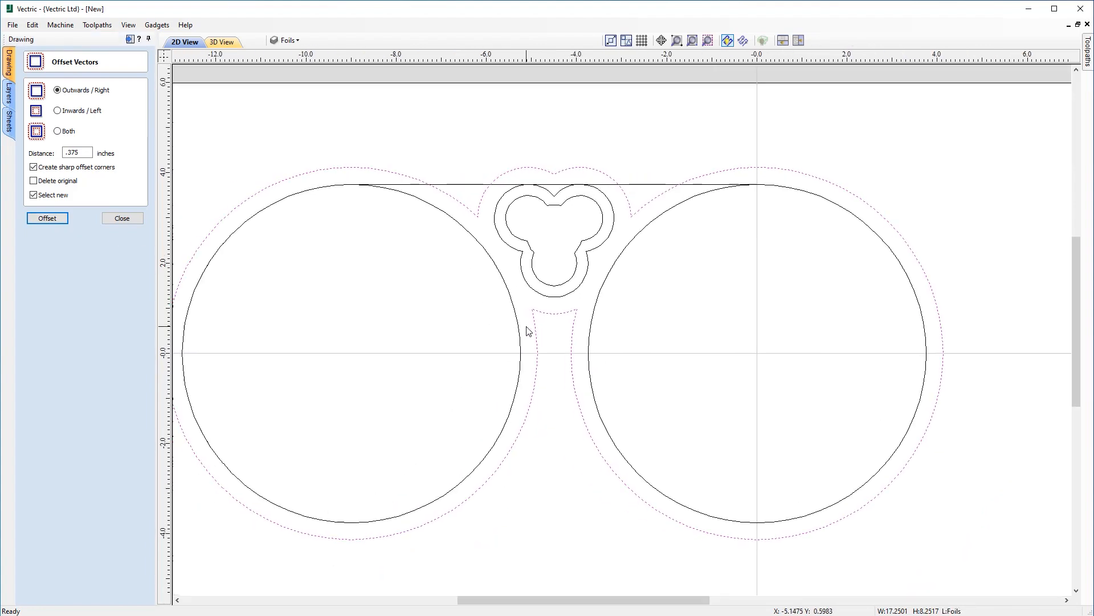
pyautogui.click(135, 218)
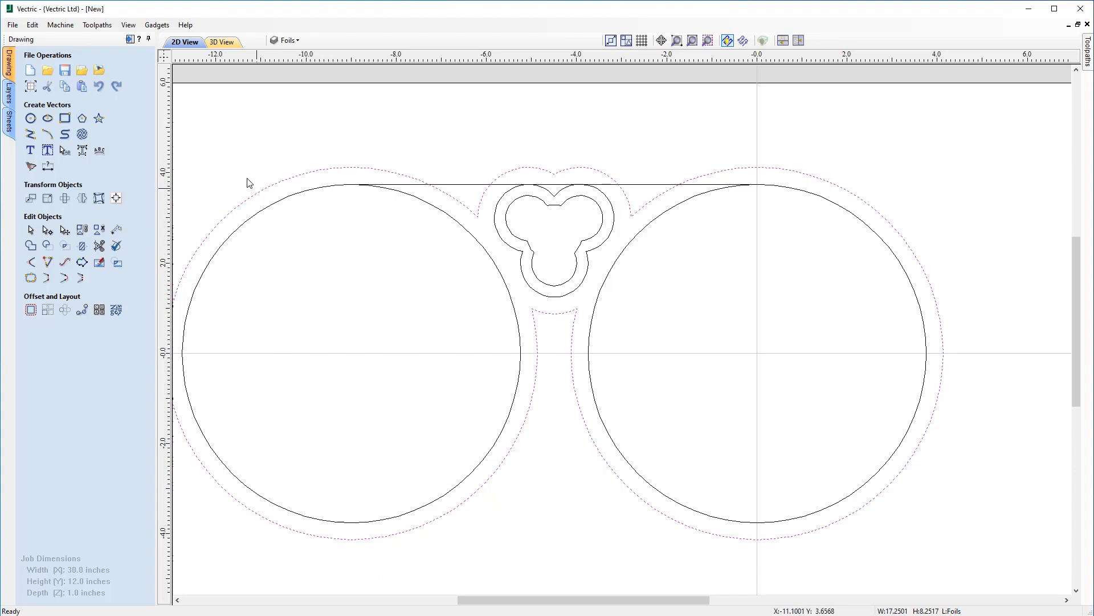
# - Draw a horizontal line at Y 0 across the gap between the two offset circle arcs below the three-lobed shape
pyautogui.click(31, 135)
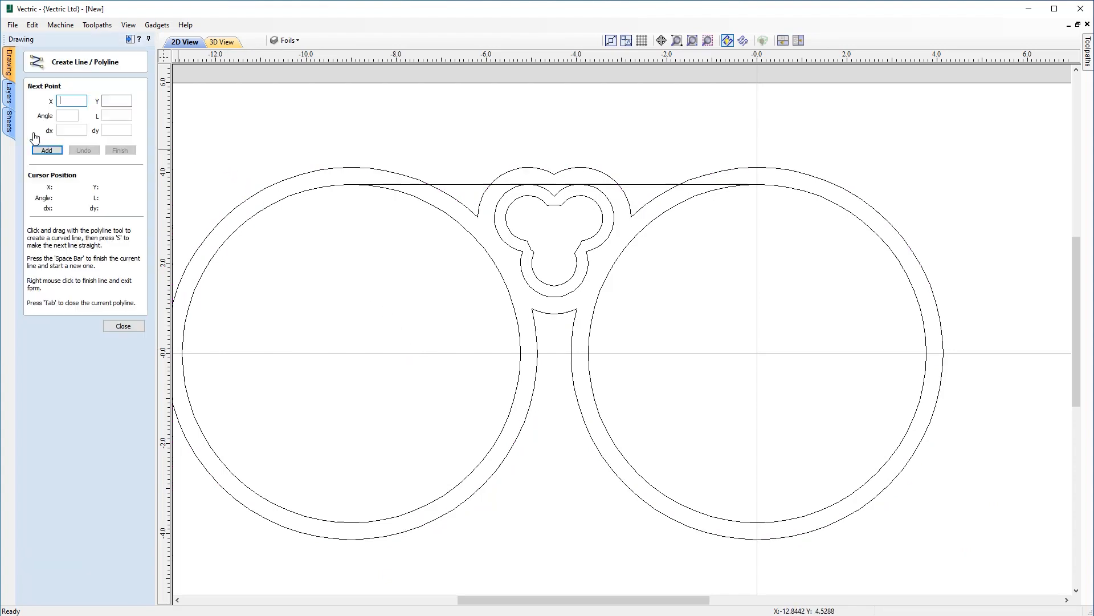
pyautogui.click(537, 353)
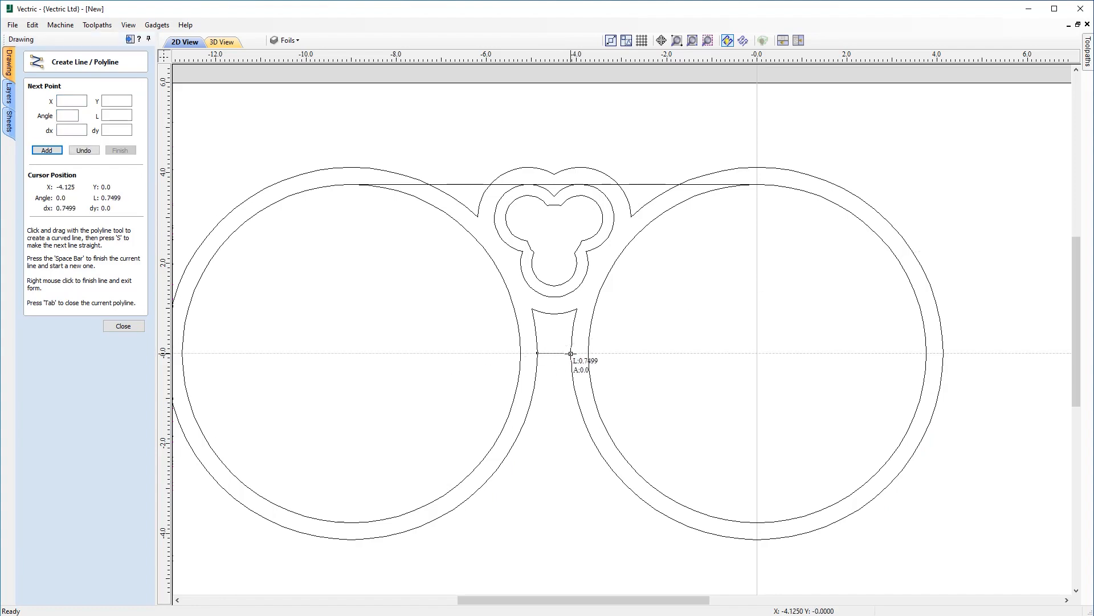
pyautogui.click(571, 353)
pyautogui.rightClick(562, 357)
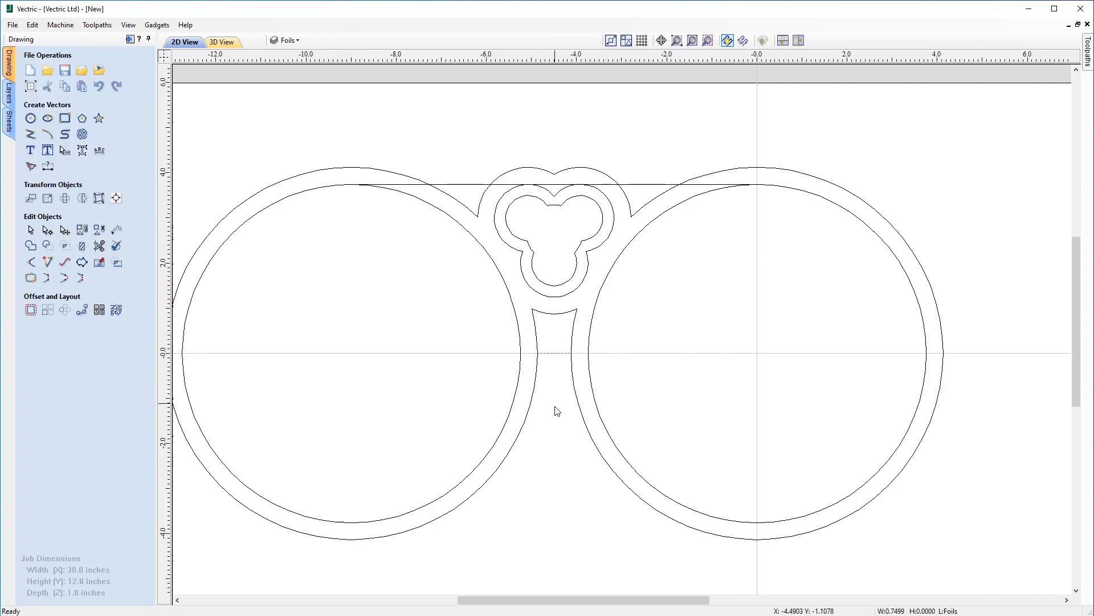
pyautogui.press('Escape')
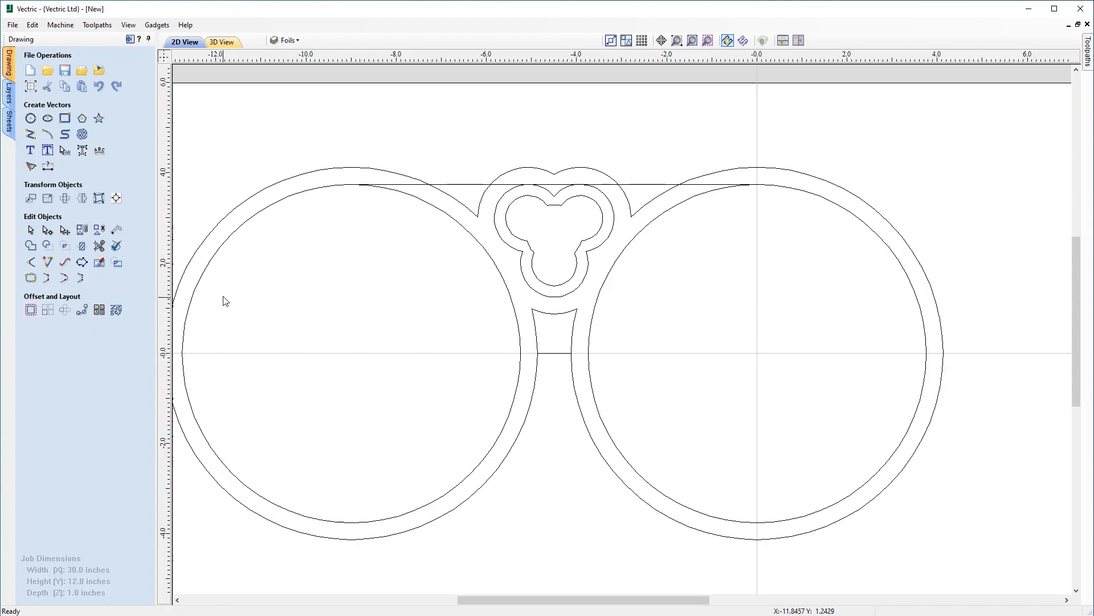
# - Trim away the outer arcs of both offset circles and the excess ends of the horizontal line at Y 3.75
pyautogui.click(98, 245)
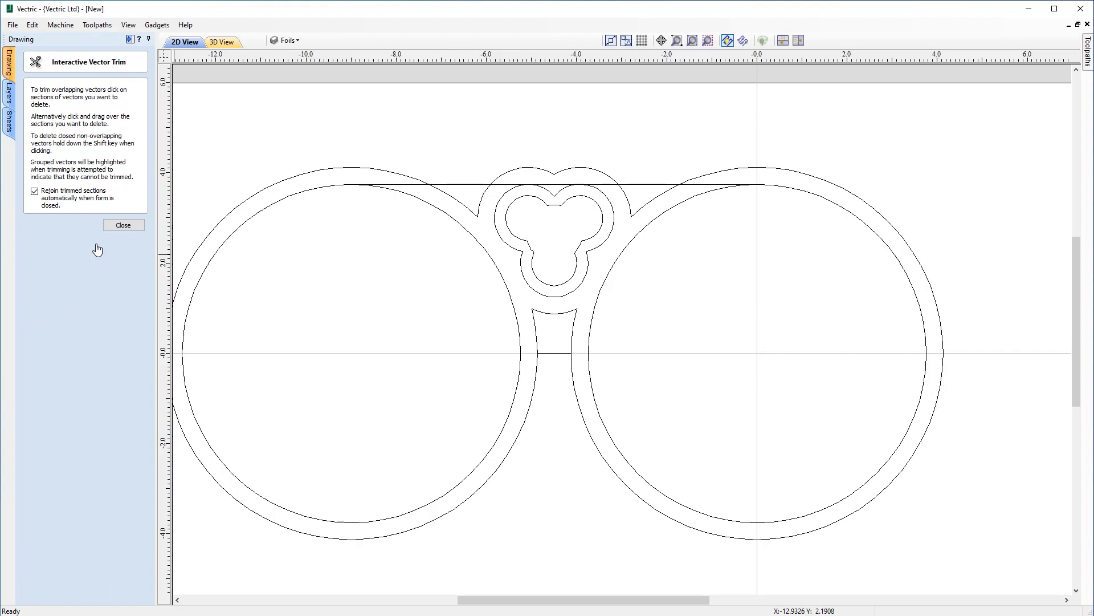
pyautogui.click(477, 496)
pyautogui.click(637, 493)
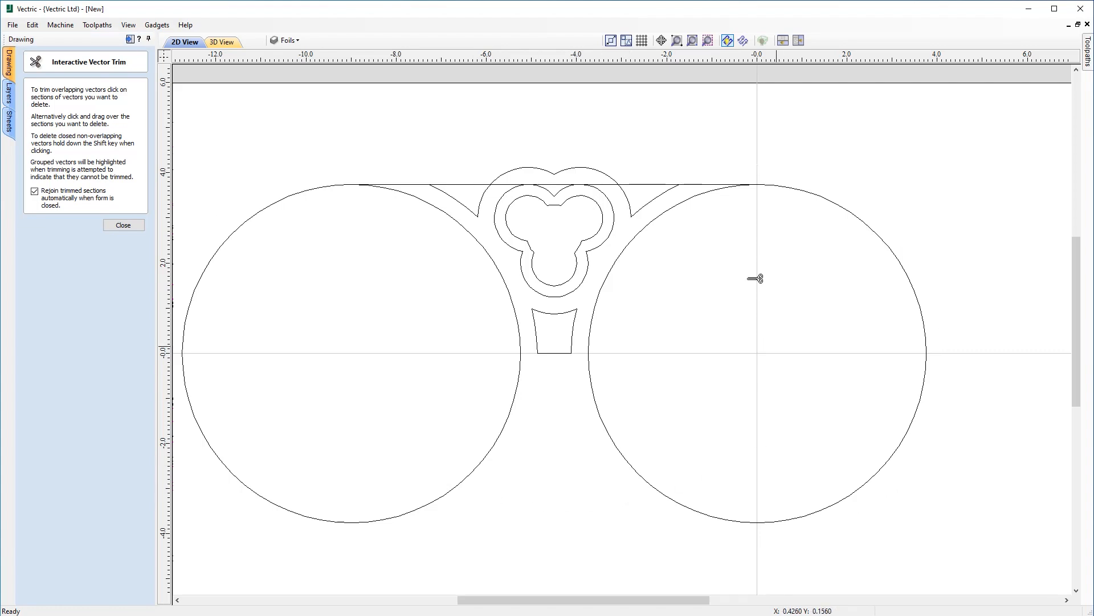
pyautogui.click(705, 184)
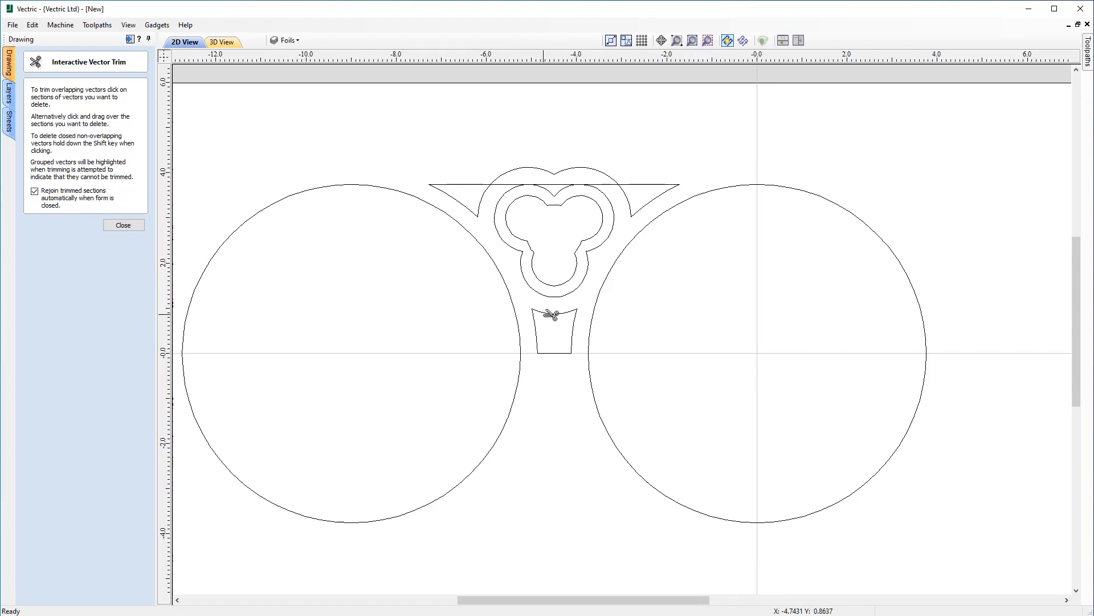
# - Trim the offset three-lobed outline above the Y 3.75 line and the line segments inside it, leaving two corner triangles
pyautogui.click(607, 171)
pyautogui.click(610, 185)
pyautogui.click(555, 184)
pyautogui.click(498, 186)
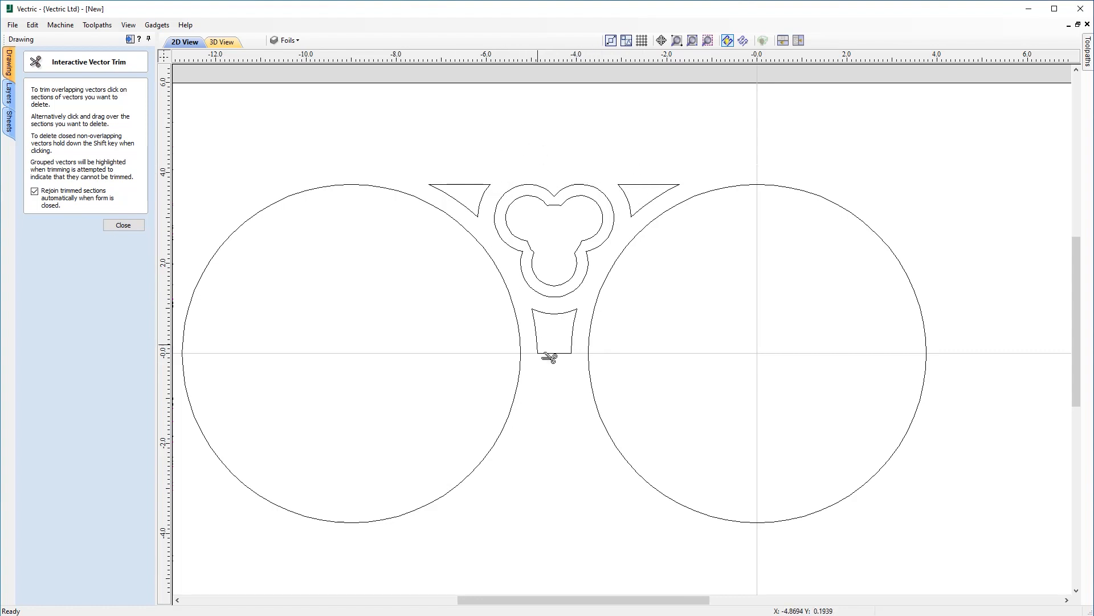
pyautogui.click(134, 227)
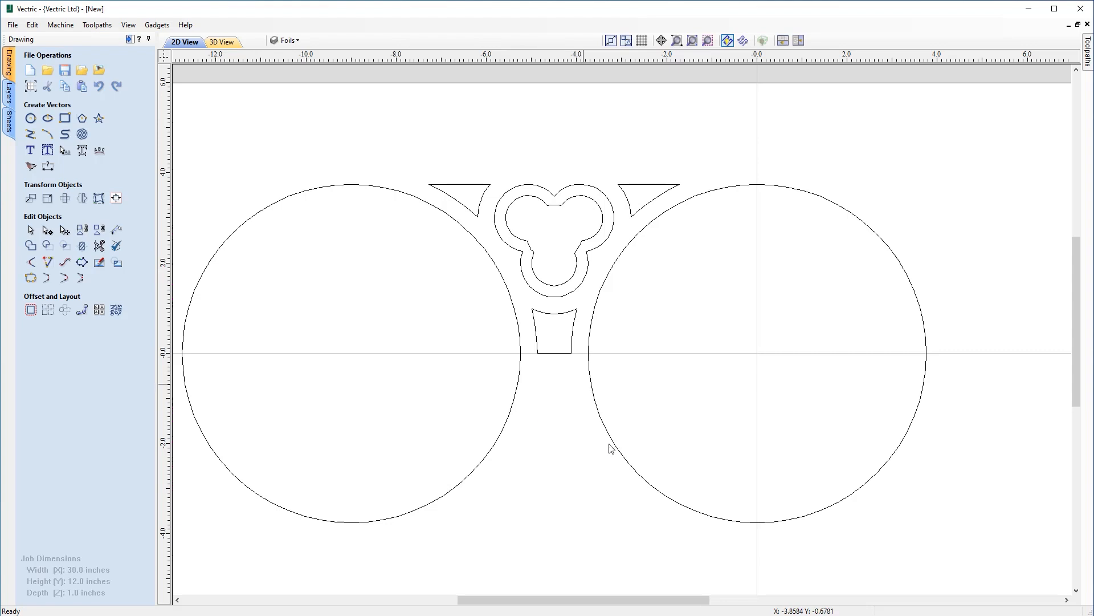
pyautogui.moveTo(586, 435); pyautogui.dragTo(529, 195)
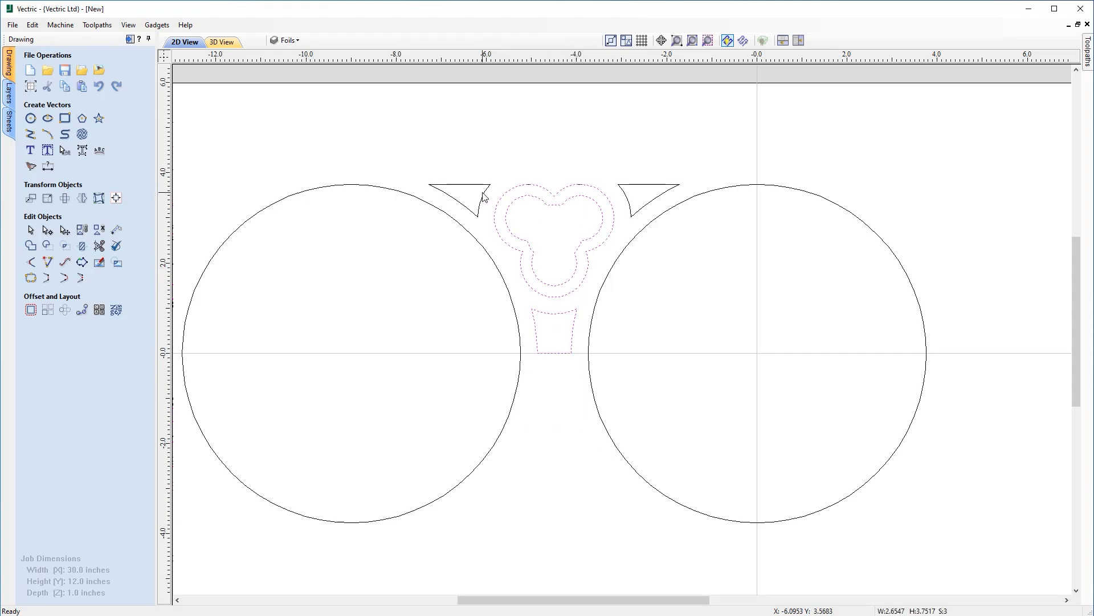
pyautogui.keyDown('shift'); pyautogui.click(483, 197); pyautogui.keyUp('shift')
pyautogui.keyDown('shift'); pyautogui.click(630, 199); pyautogui.keyUp('shift')
pyautogui.scroll(4, 552, 364)
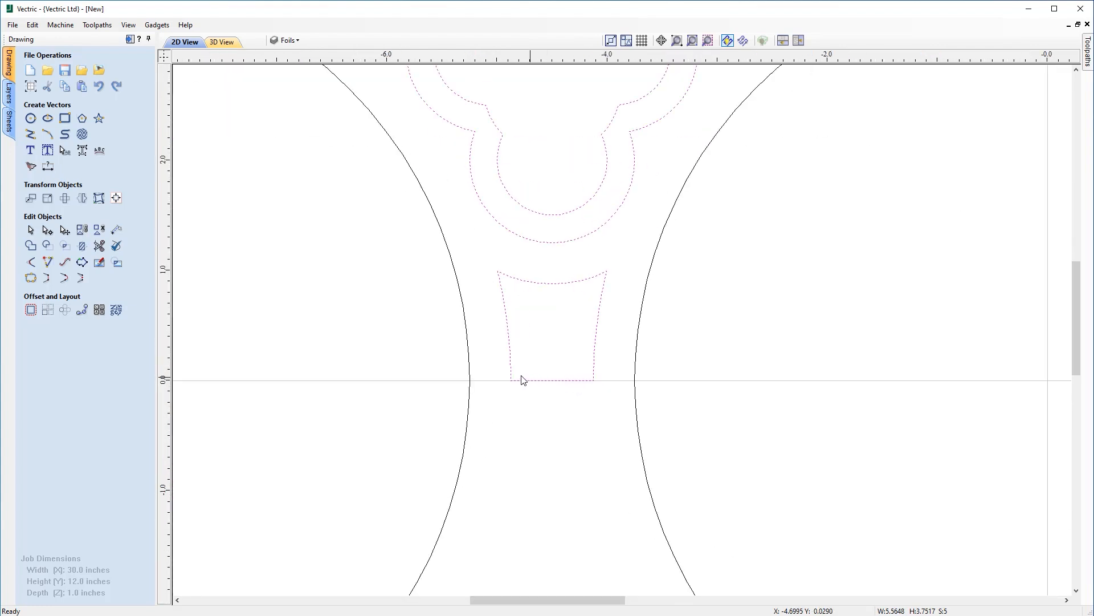
pyautogui.click(557, 442)
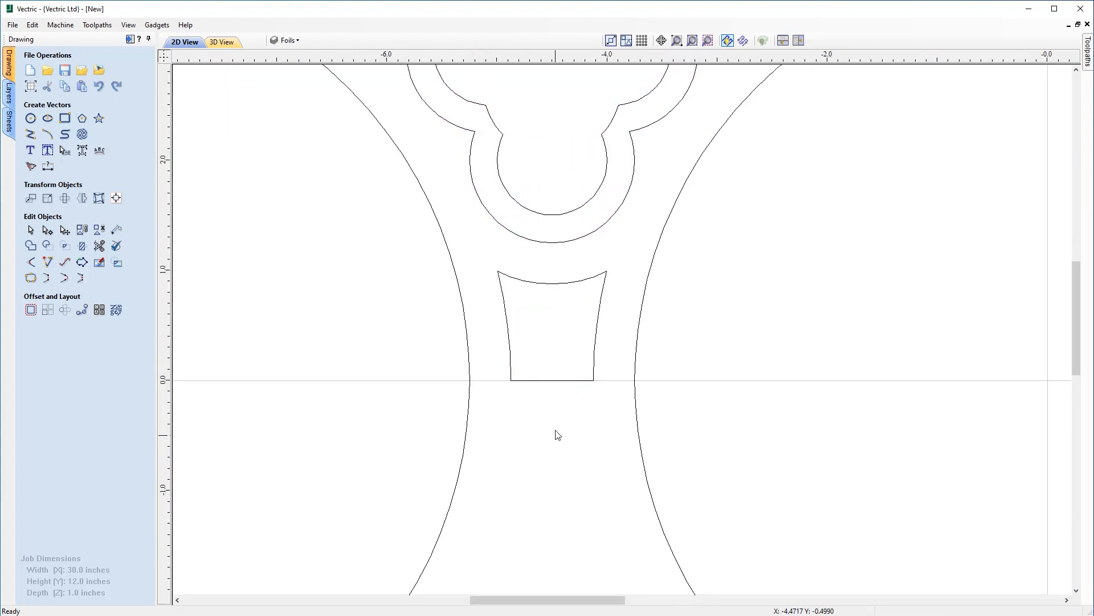
# - Delete the straight bottom span at Y 0 from the infill shape below the three-lobed outline
pyautogui.click(548, 382)
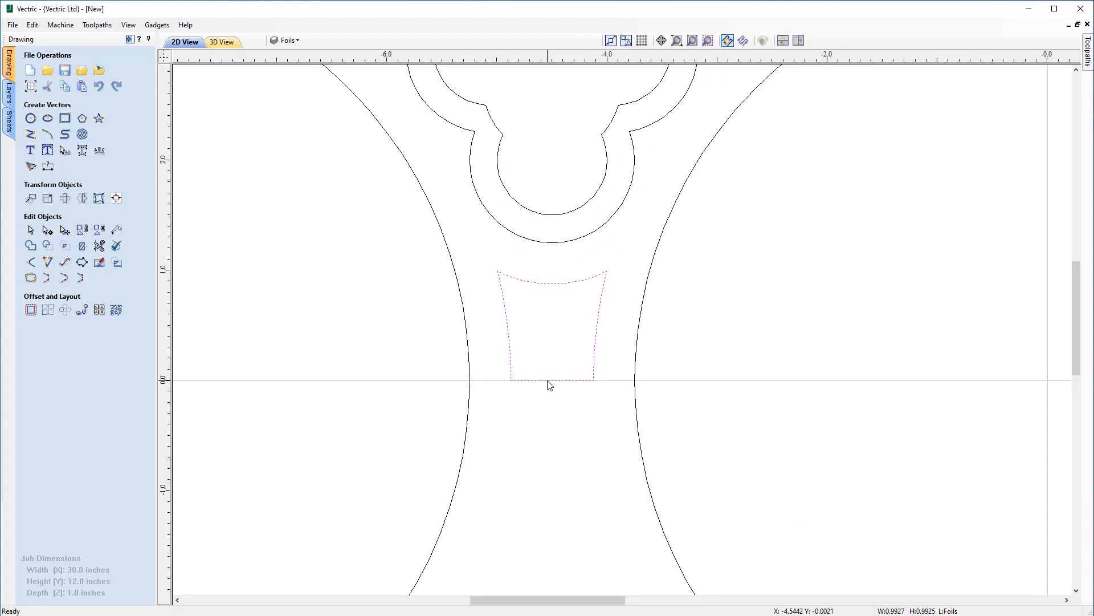
pyautogui.press('n')
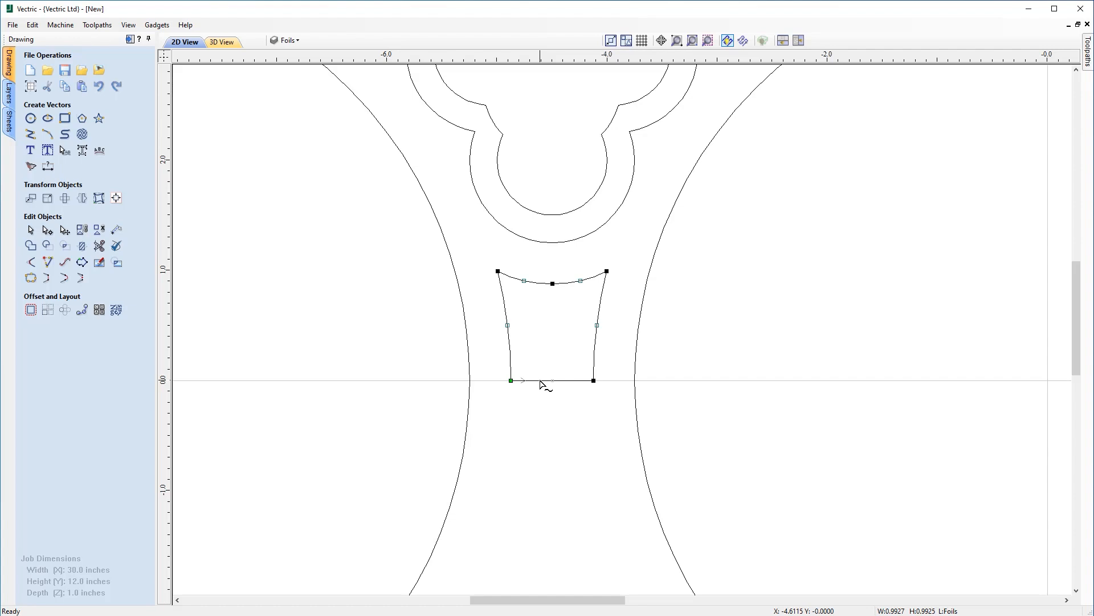
pyautogui.rightClick(541, 384)
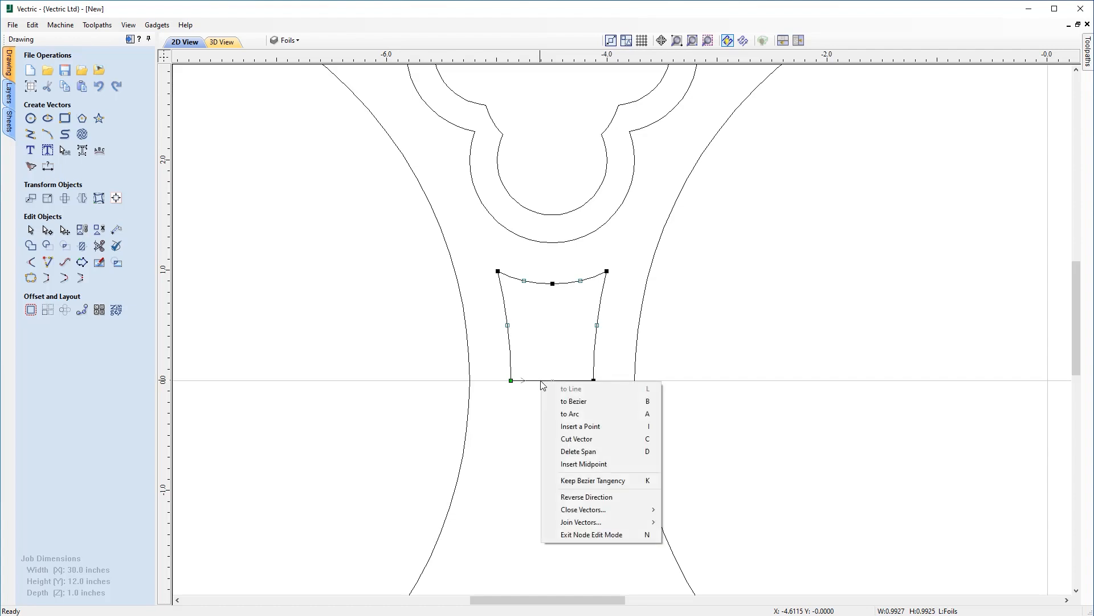
pyautogui.click(530, 460)
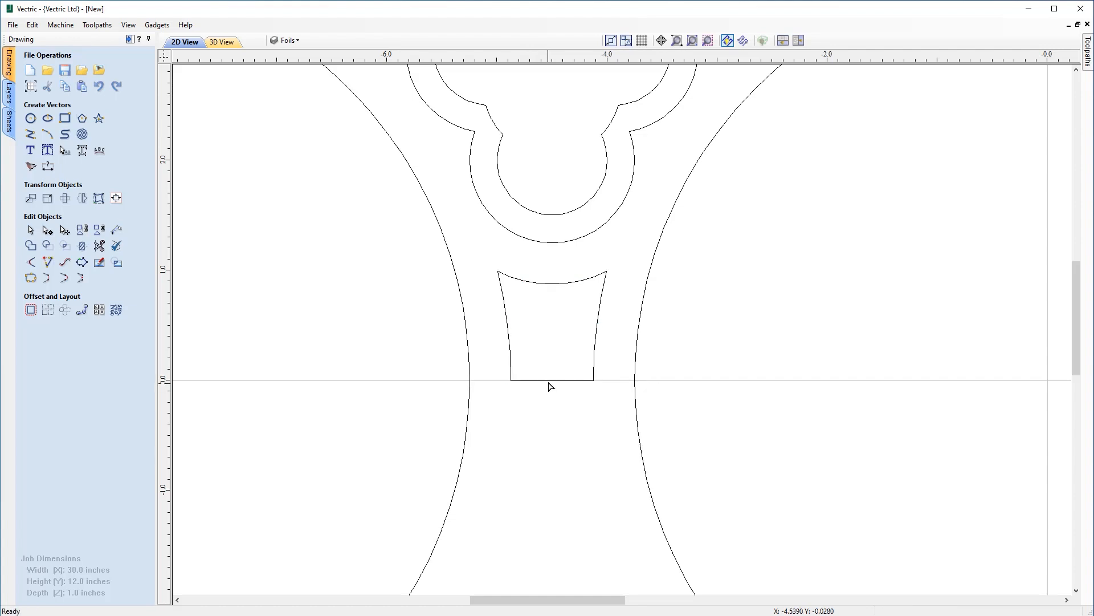
pyautogui.press('d')
pyautogui.press('Escape')
# - Move the open central infill shape and both corner triangles onto a new layer named Vcarve Shapes
pyautogui.scroll(-2, 552, 497)
pyautogui.scroll(-1, 560, 489)
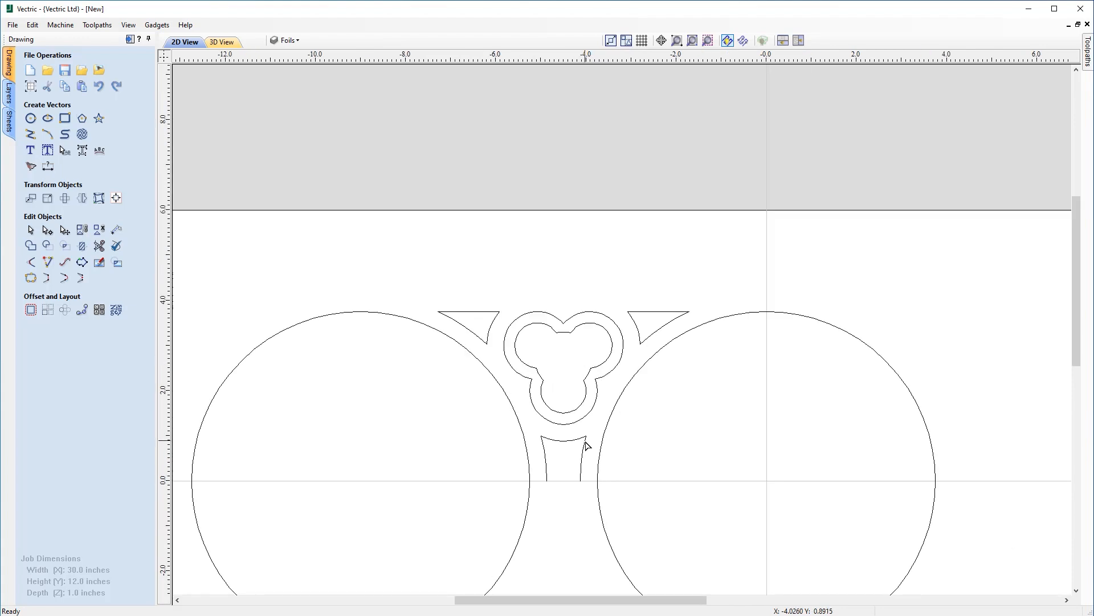
pyautogui.click(587, 446)
pyautogui.keyDown('shift'); pyautogui.click(654, 334); pyautogui.keyUp('shift')
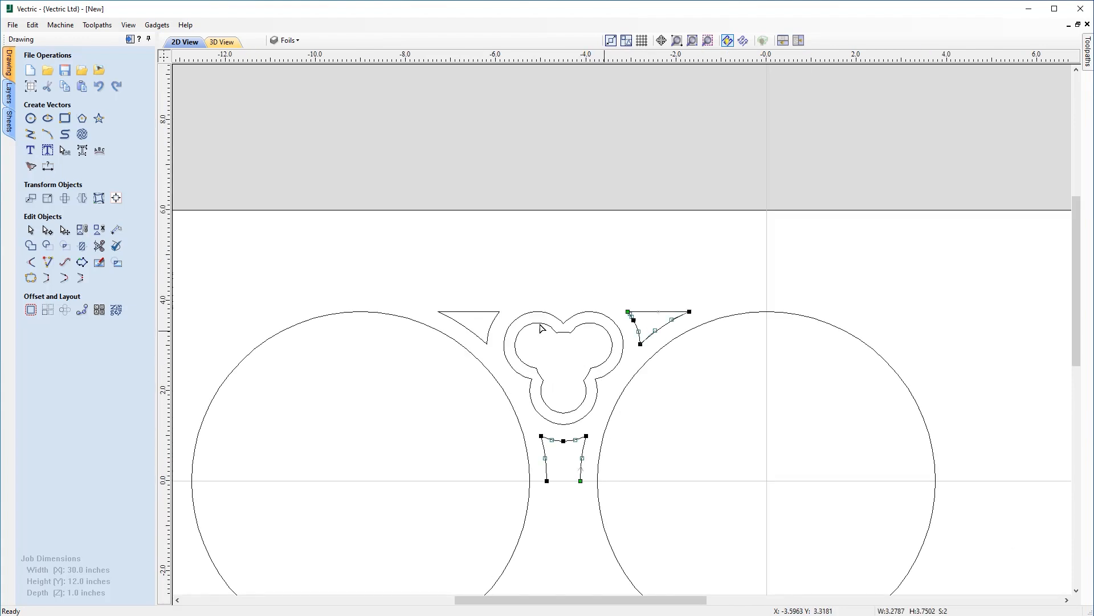
pyautogui.keyDown('shift'); pyautogui.click(491, 317); pyautogui.keyUp('shift')
pyautogui.rightClick(584, 445)
pyautogui.press('n')
pyautogui.rightClick(588, 446)
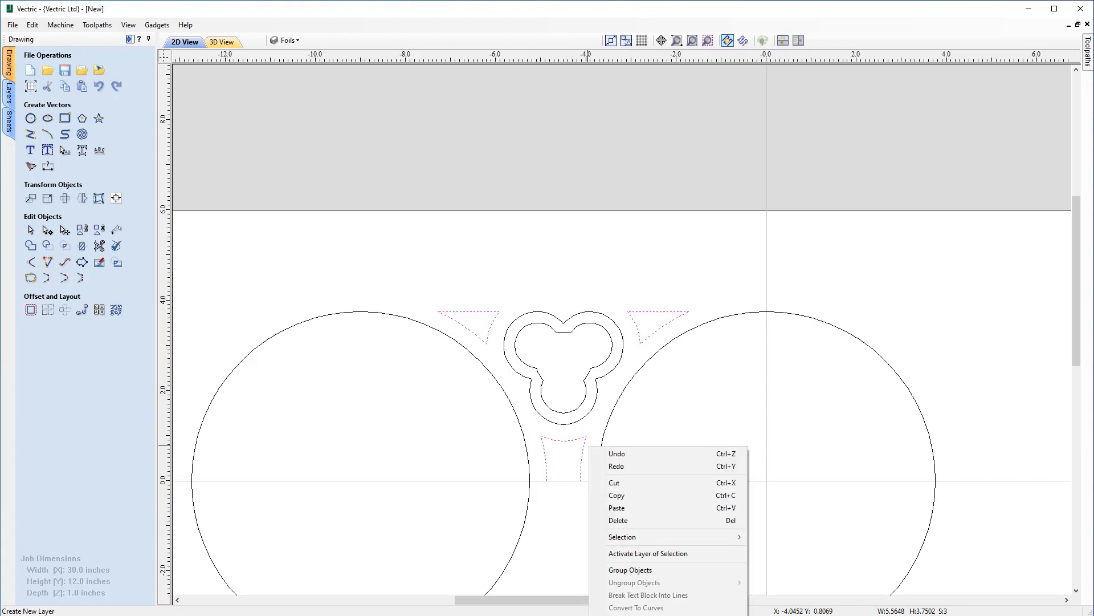
pyautogui.click(762, 615)
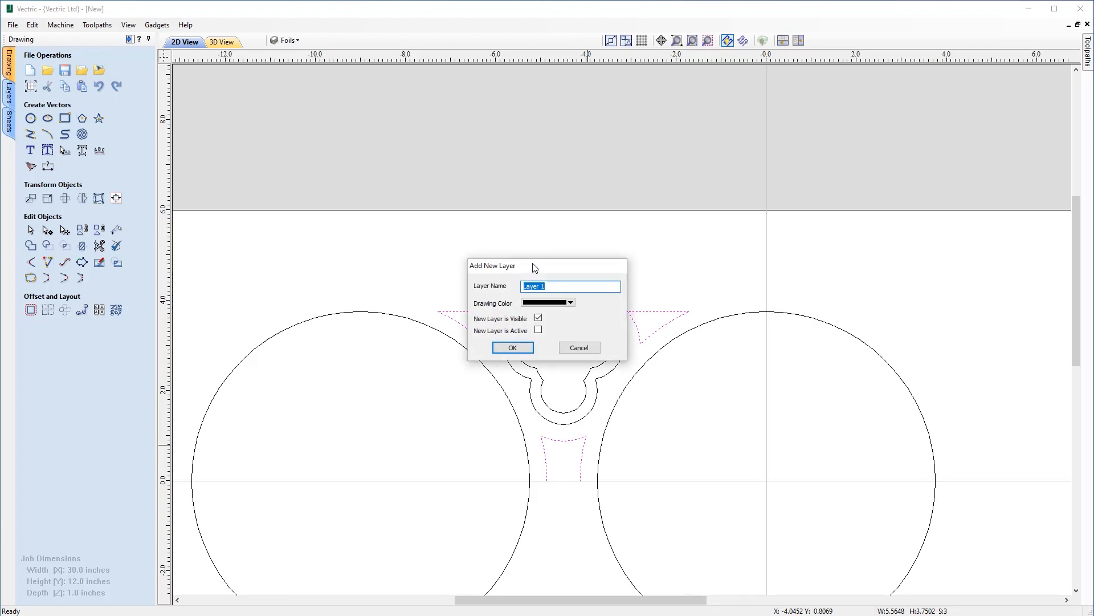
pyautogui.moveTo(535, 268); pyautogui.dragTo(532, 216)
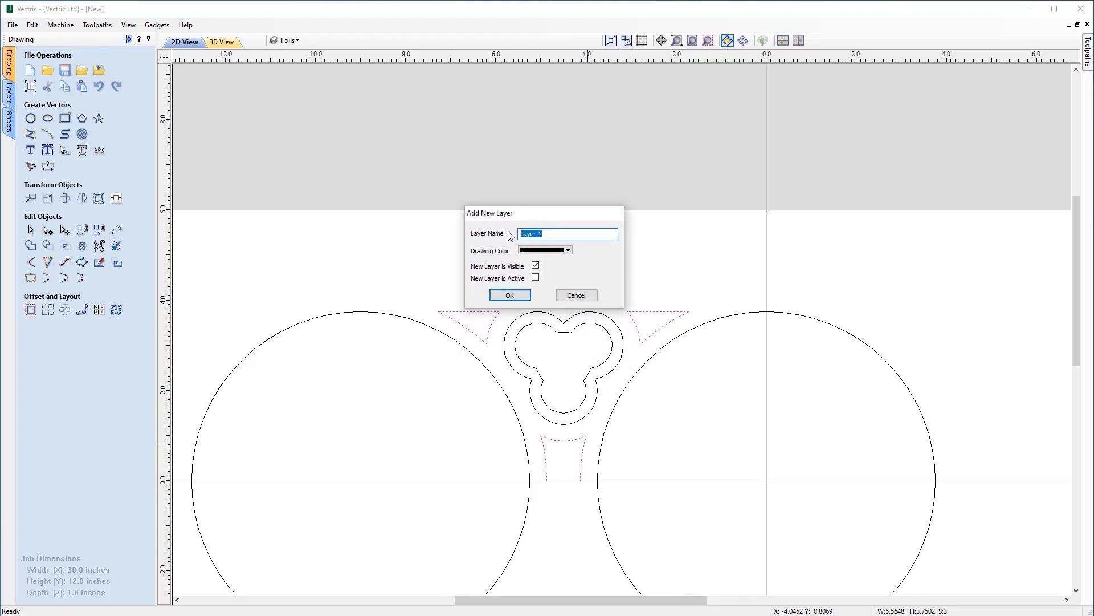
pyautogui.press('BackSpace')
pyautogui.click(510, 295)
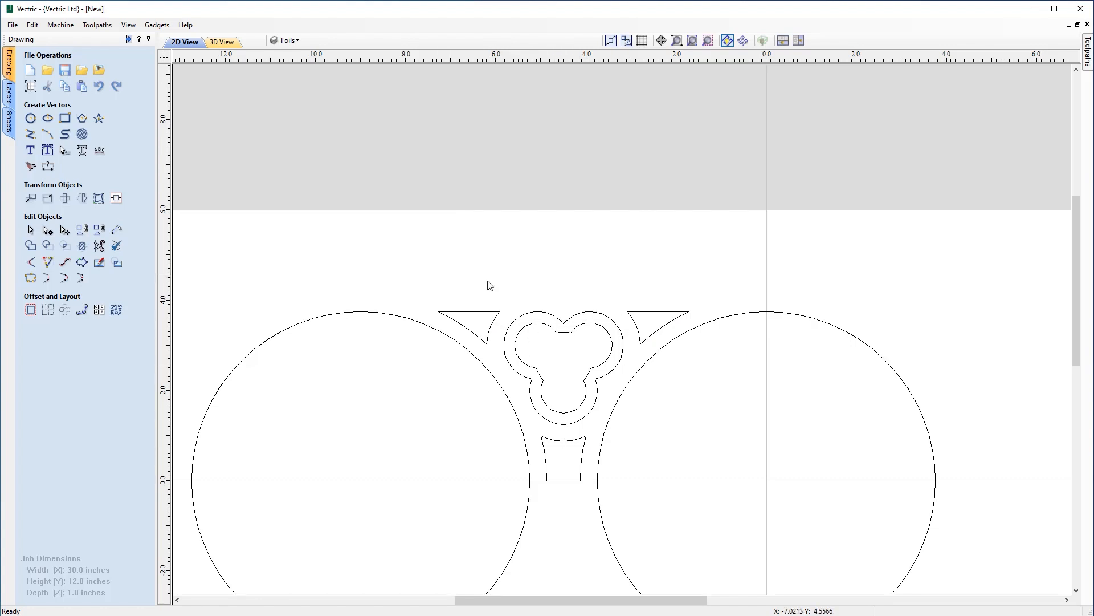
# - Create a vertically flipped copy of the three-lobed outlines and infill shapes about the job center
pyautogui.scroll(-2, 508, 281)
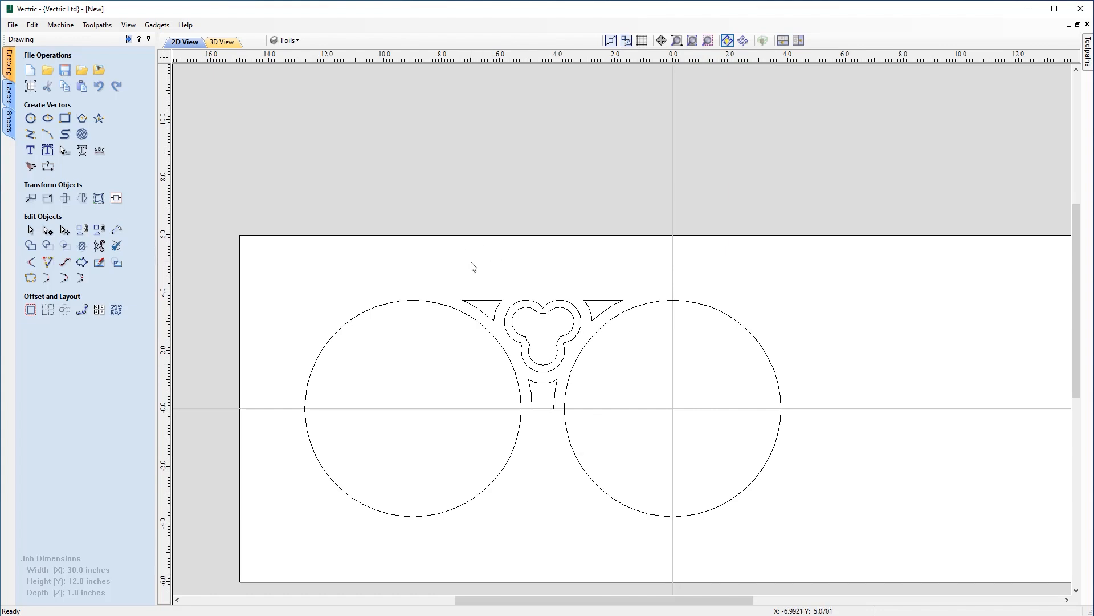
pyautogui.moveTo(429, 262); pyautogui.dragTo(636, 430)
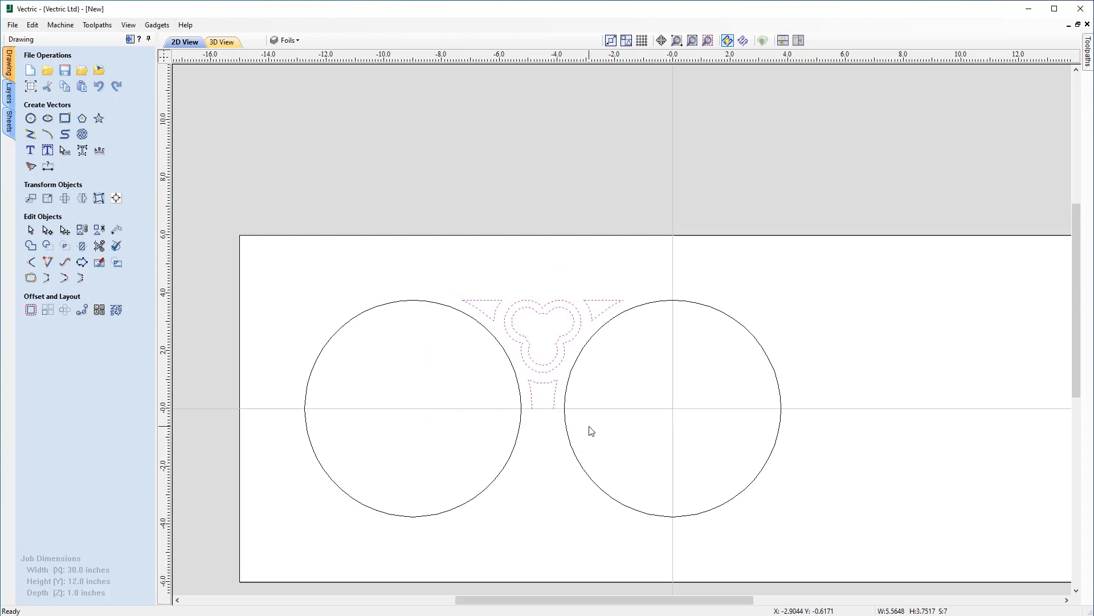
pyautogui.click(84, 197)
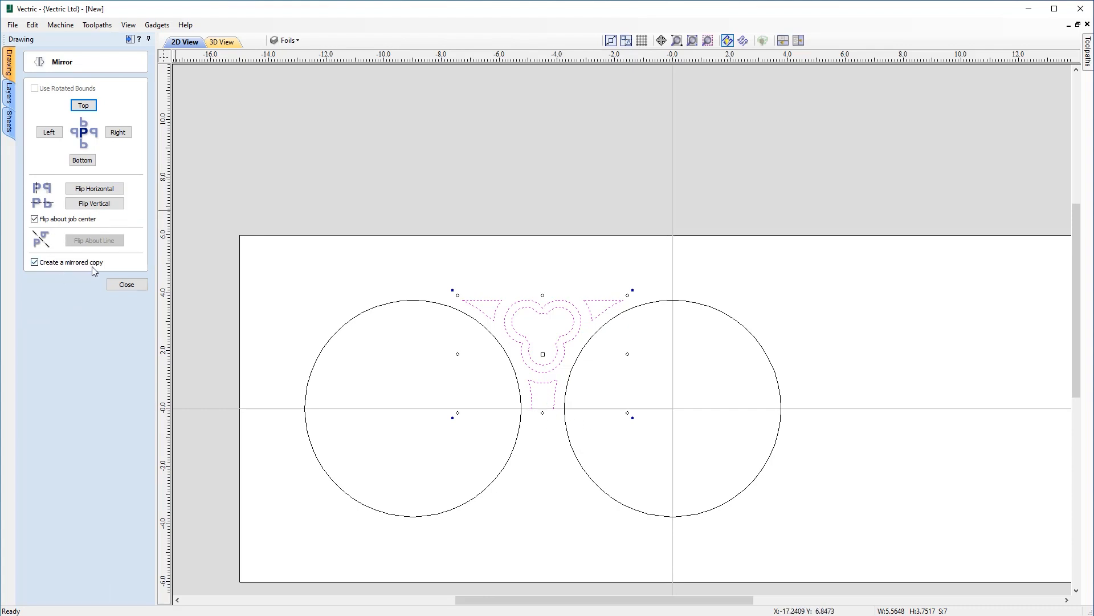
pyautogui.click(97, 203)
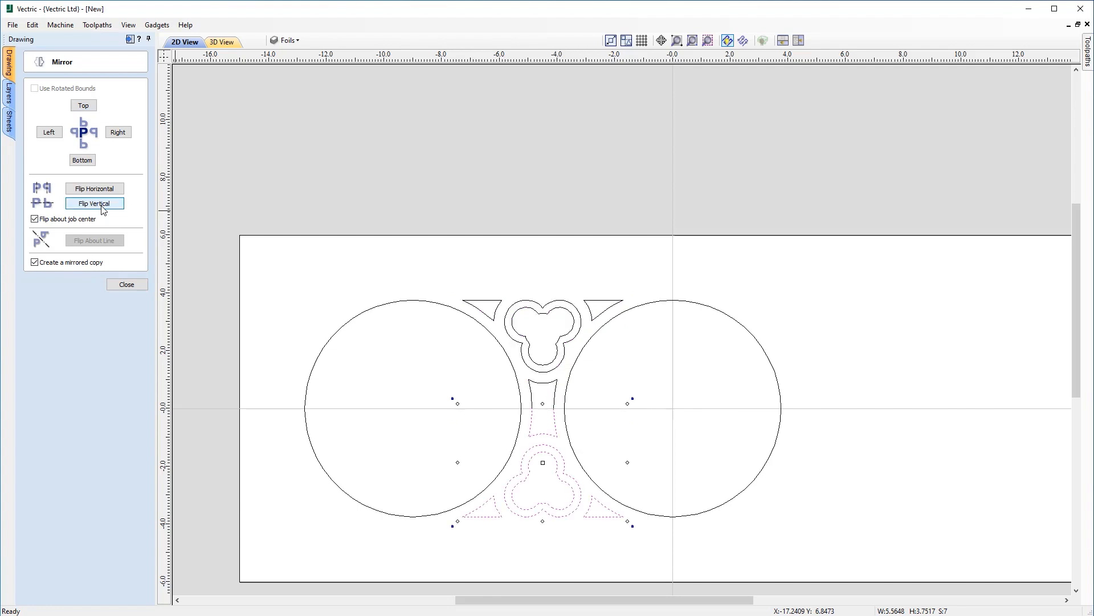
pyautogui.click(129, 284)
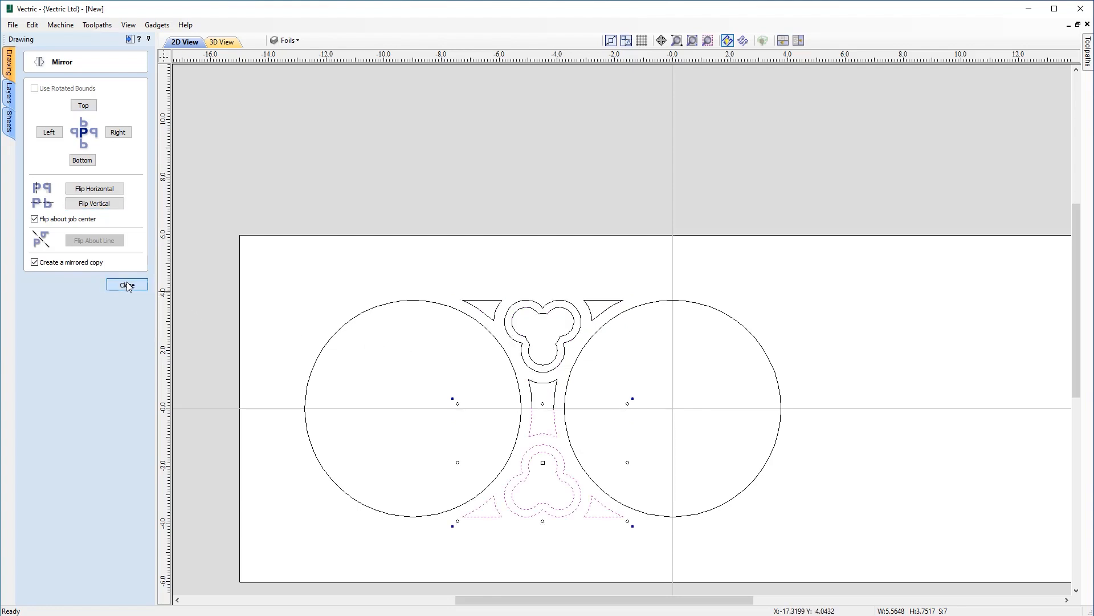
pyautogui.click(353, 302)
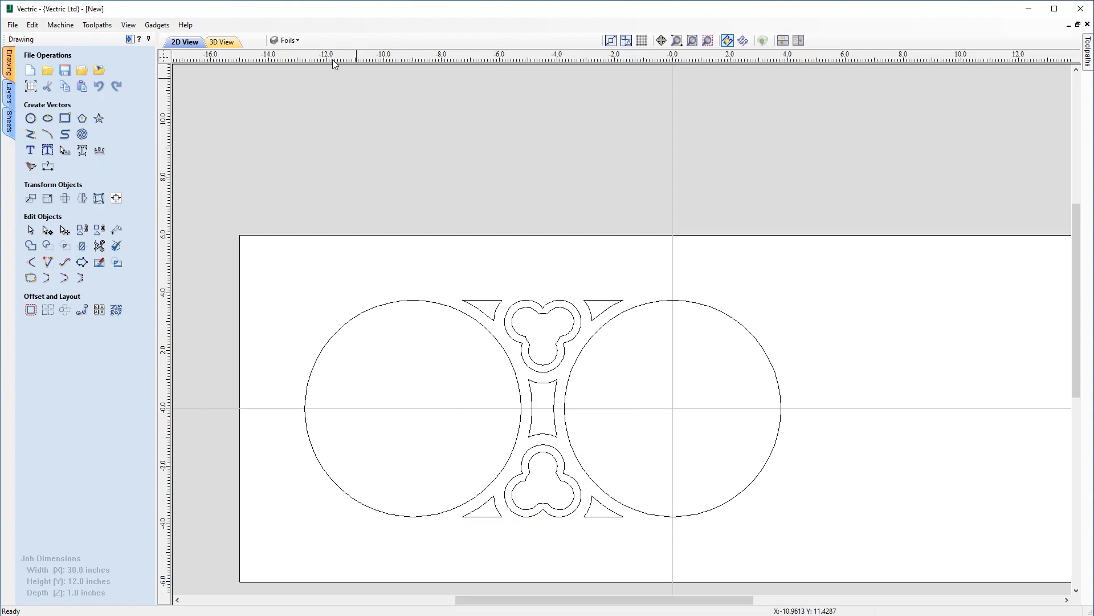
# - Hide and show the Vcarve Shapes and Foils layers in turn to check which shapes each one holds
pyautogui.click(313, 43)
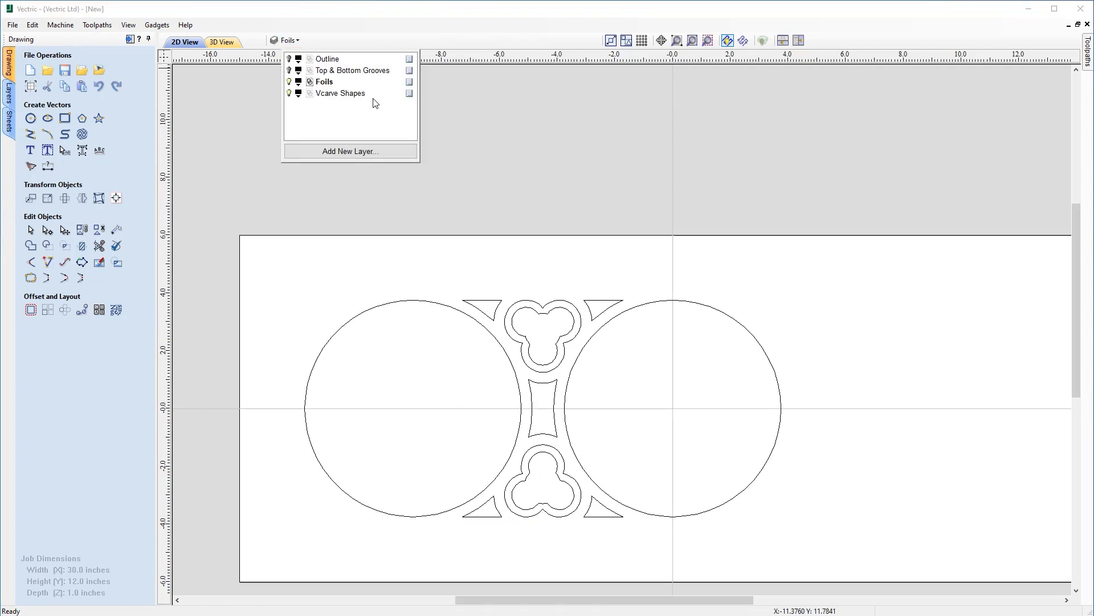
pyautogui.click(290, 94)
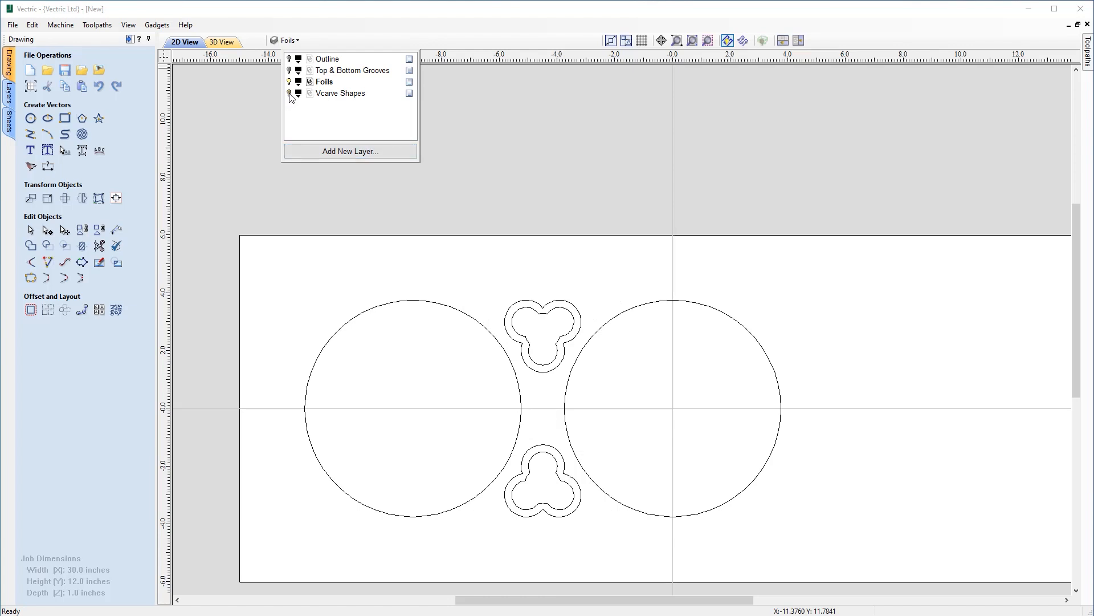
pyautogui.click(290, 95)
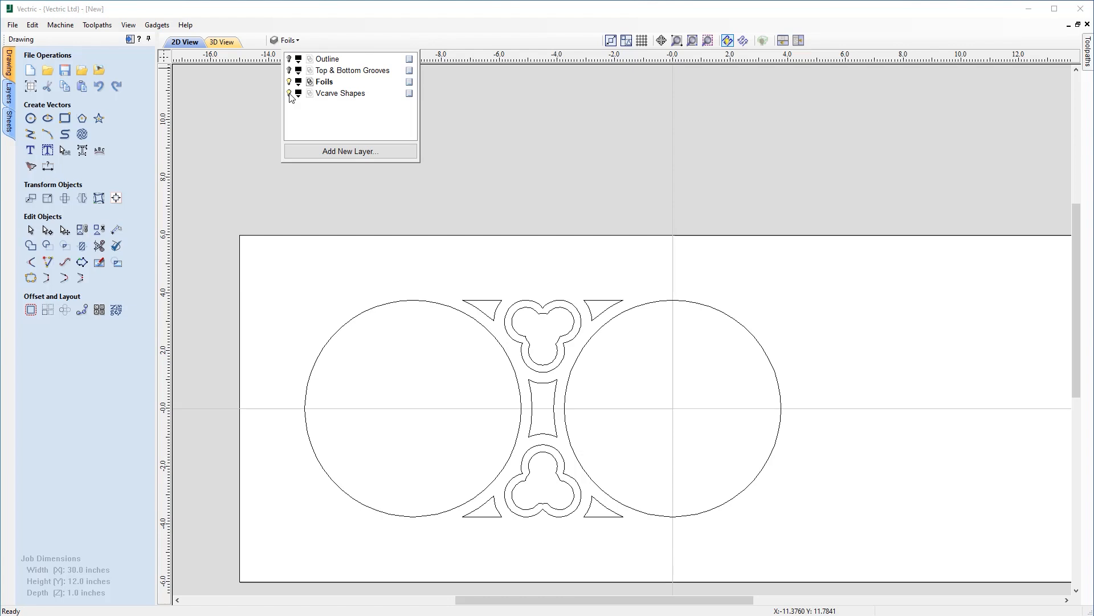
pyautogui.click(290, 82)
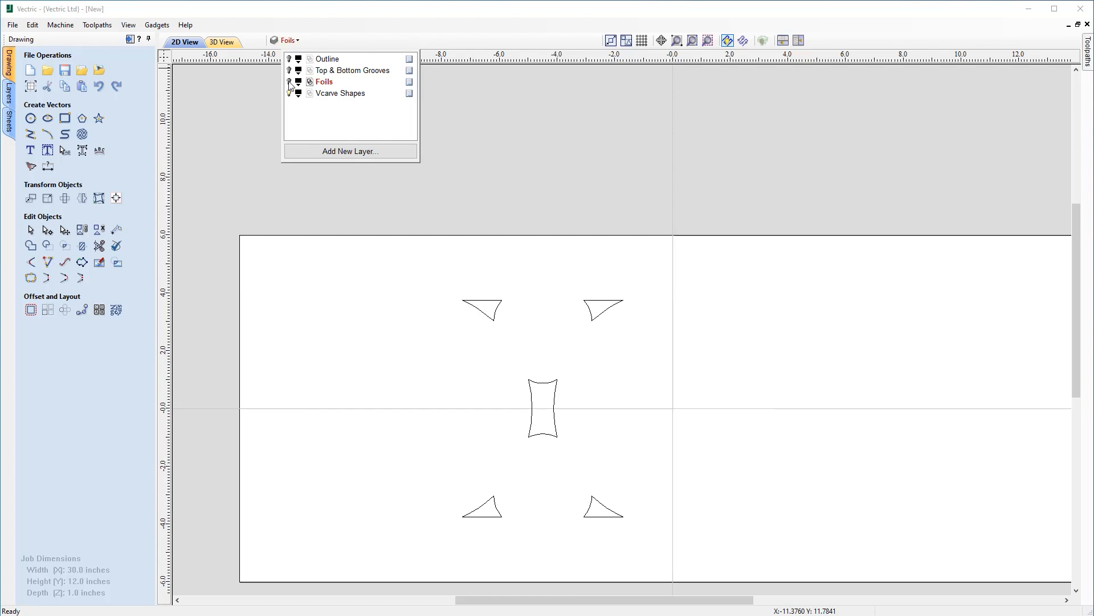
pyautogui.click(290, 83)
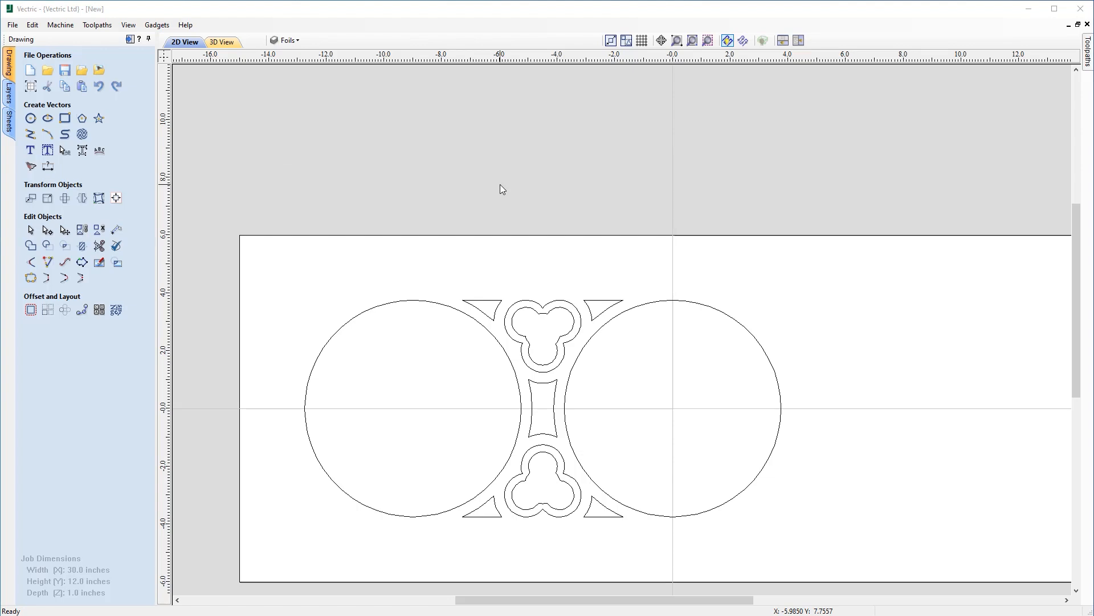
# - Draw a 7.5 inch vertical line at X -9 from the top to the bottom of the left circle
pyautogui.click(499, 308)
pyautogui.keyDown('shift'); pyautogui.click(489, 516); pyautogui.keyUp('shift')
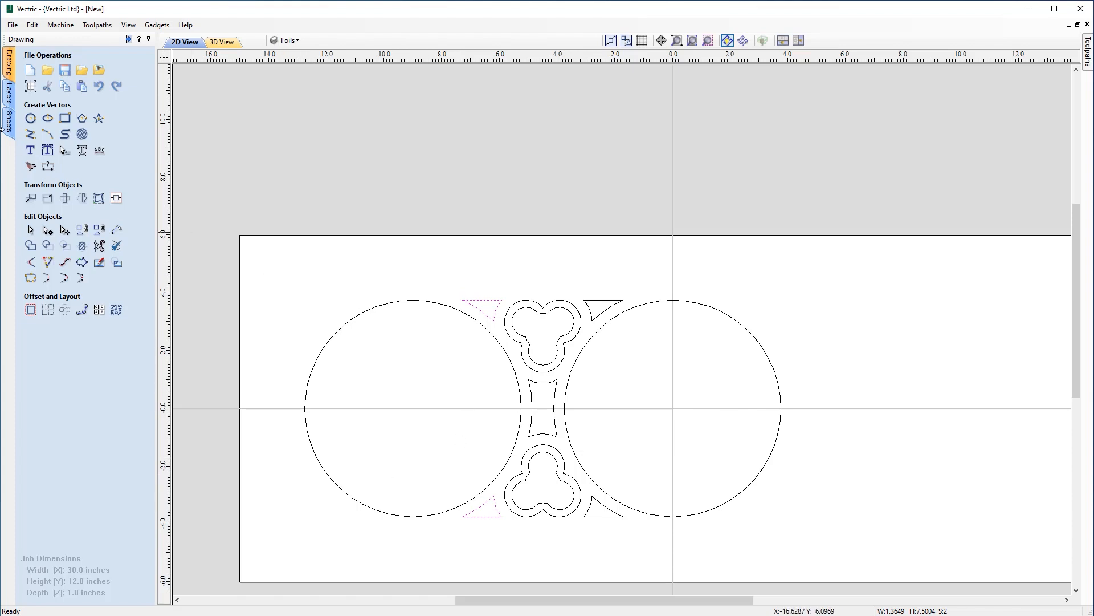
pyautogui.click(31, 134)
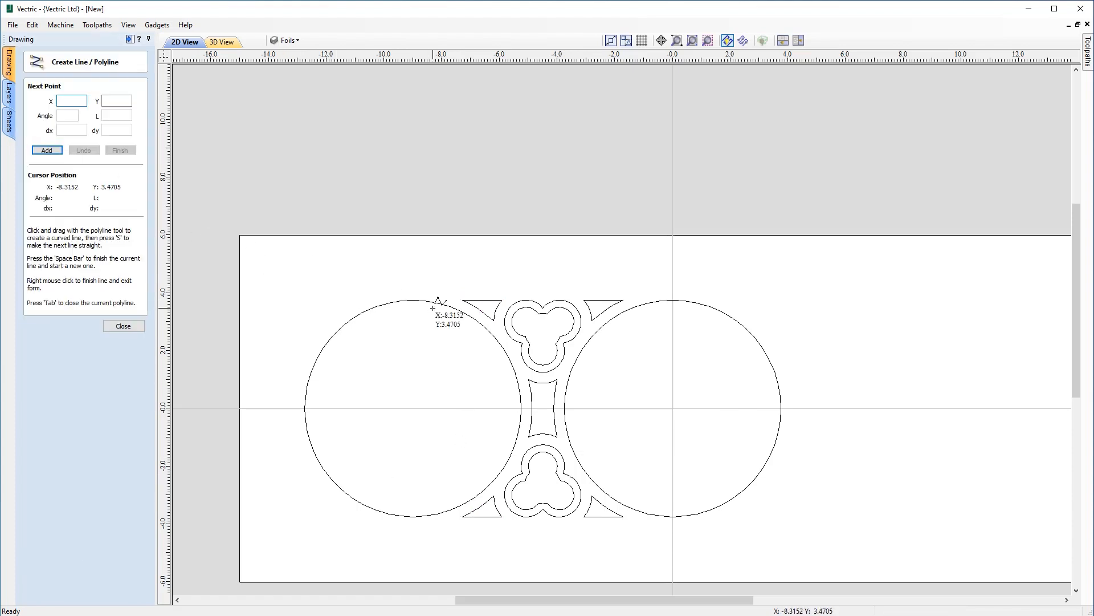
pyautogui.click(411, 300)
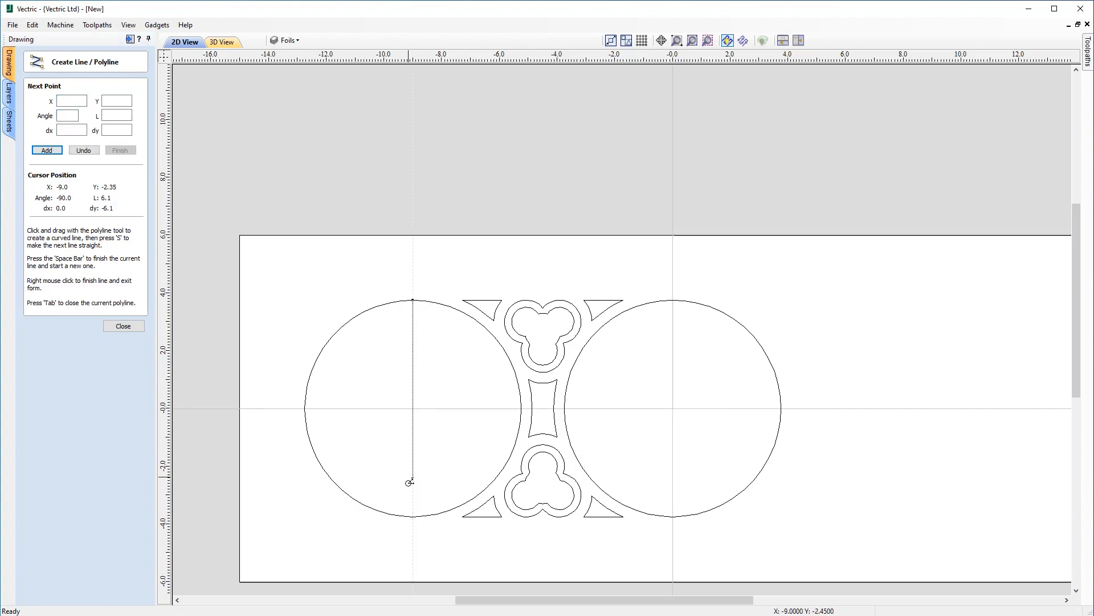
pyautogui.click(419, 520)
pyautogui.rightClick(435, 310)
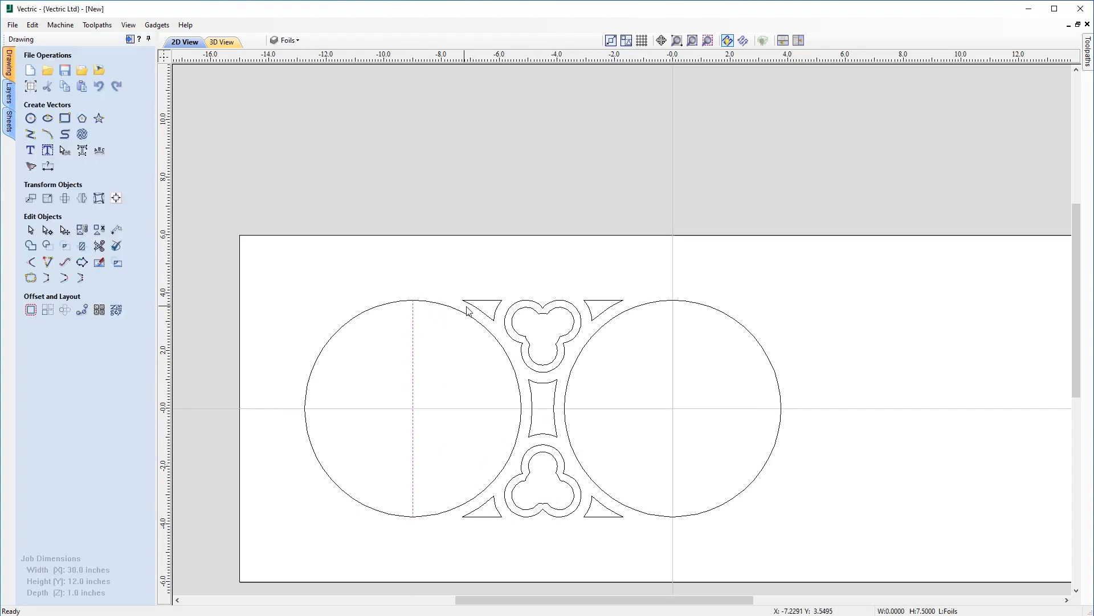
# - Mirror copies of the upper and lower corner triangles beside the left circle about its vertical center line
pyautogui.click(491, 320)
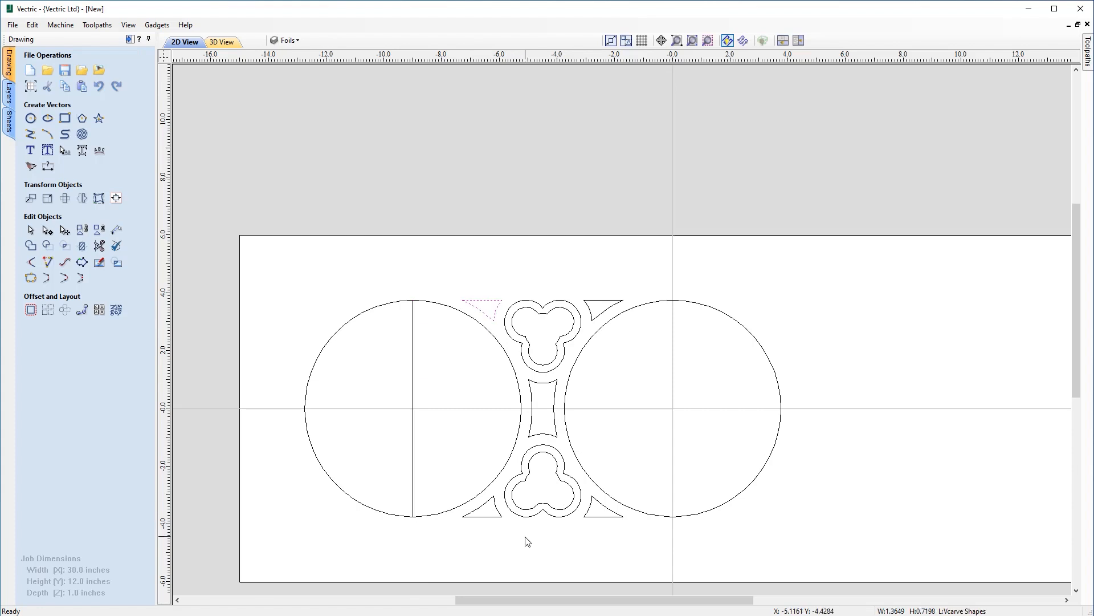
pyautogui.keyDown('shift'); pyautogui.click(500, 517); pyautogui.keyUp('shift')
pyautogui.keyDown('shift'); pyautogui.click(414, 388); pyautogui.keyUp('shift')
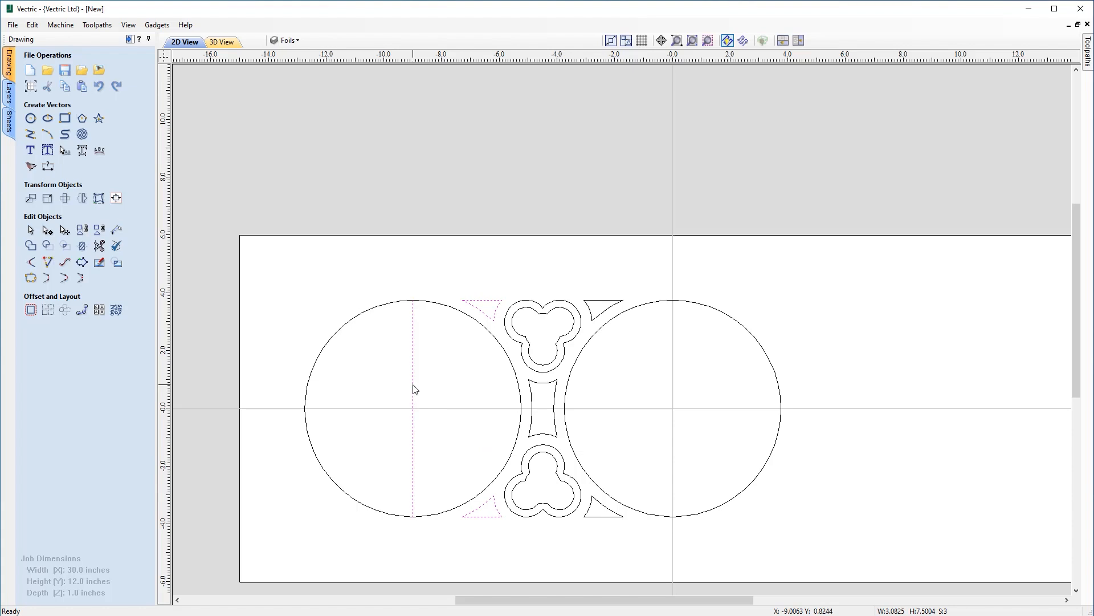
pyautogui.click(81, 199)
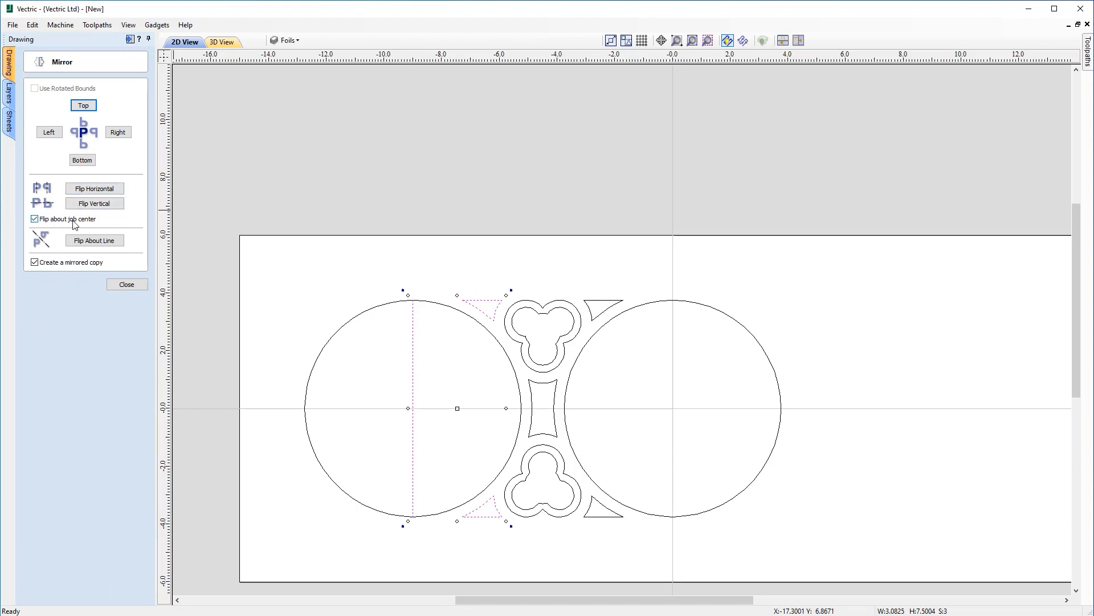
pyautogui.click(34, 219)
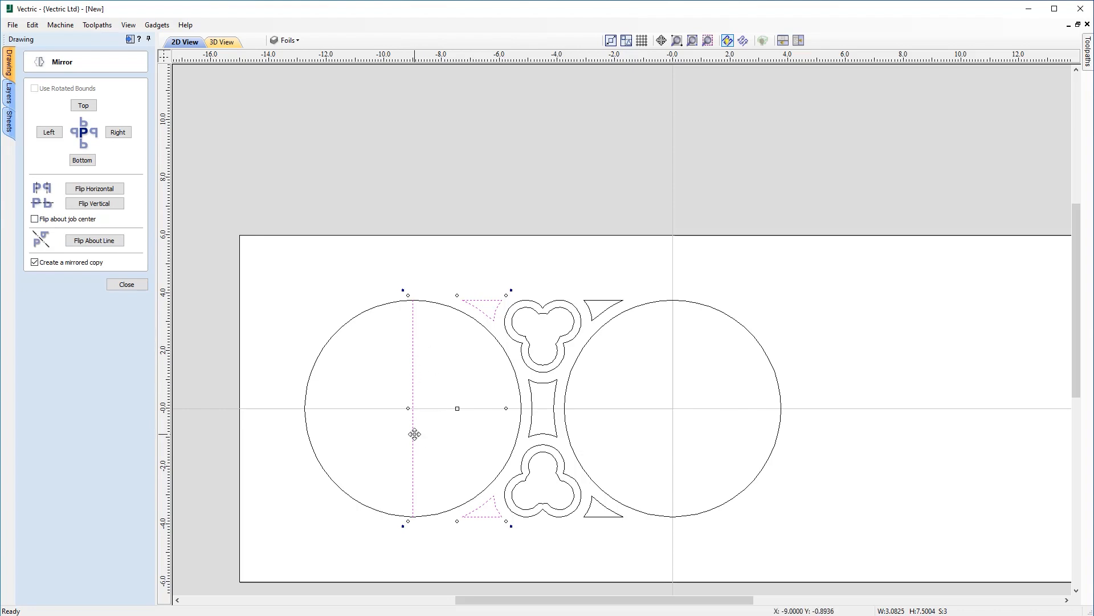
pyautogui.click(76, 244)
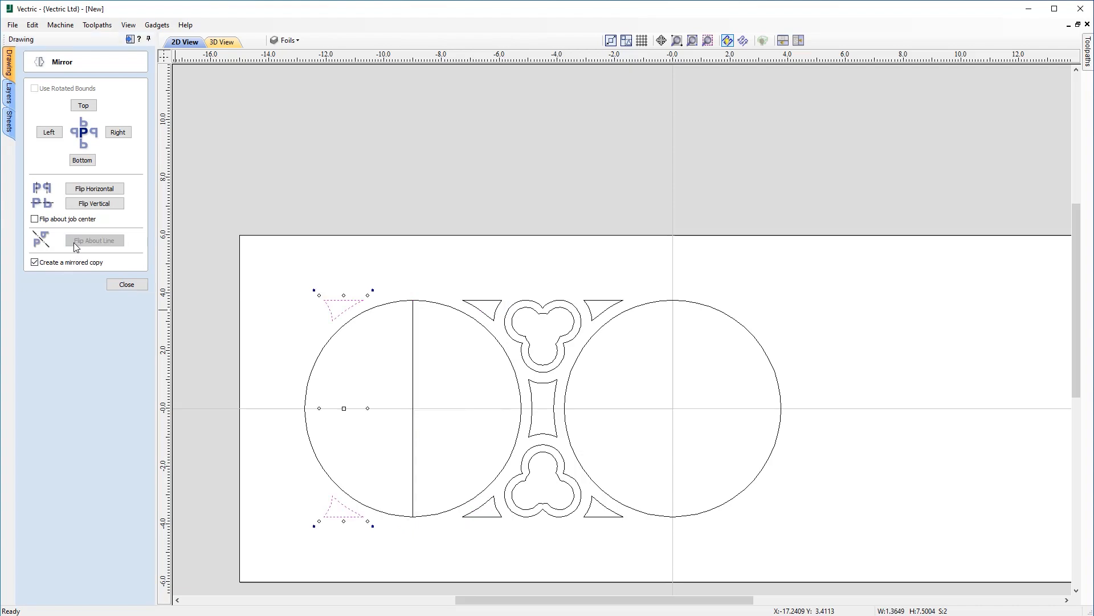
# - Delete the vertical construction line through the left circle and finish mirroring
pyautogui.click(410, 361)
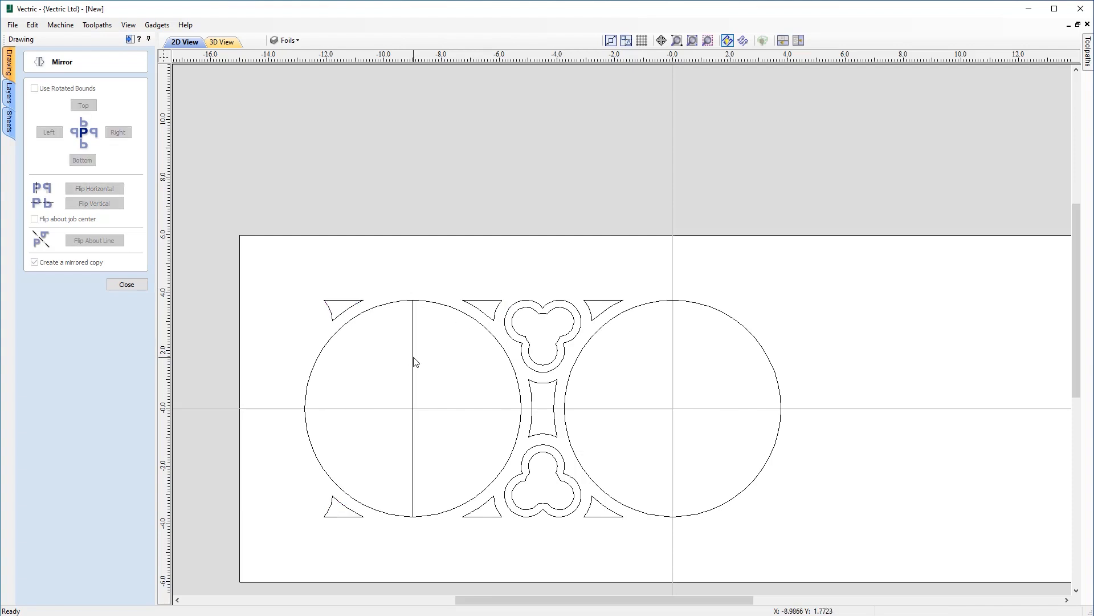
pyautogui.click(415, 362)
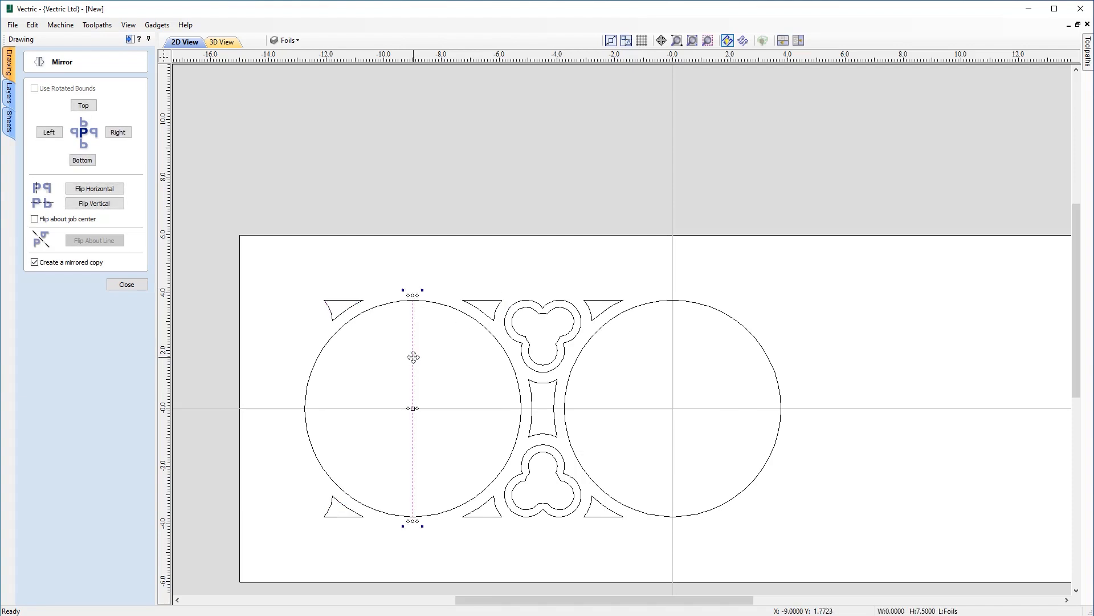
pyautogui.press('Delete')
pyautogui.click(127, 284)
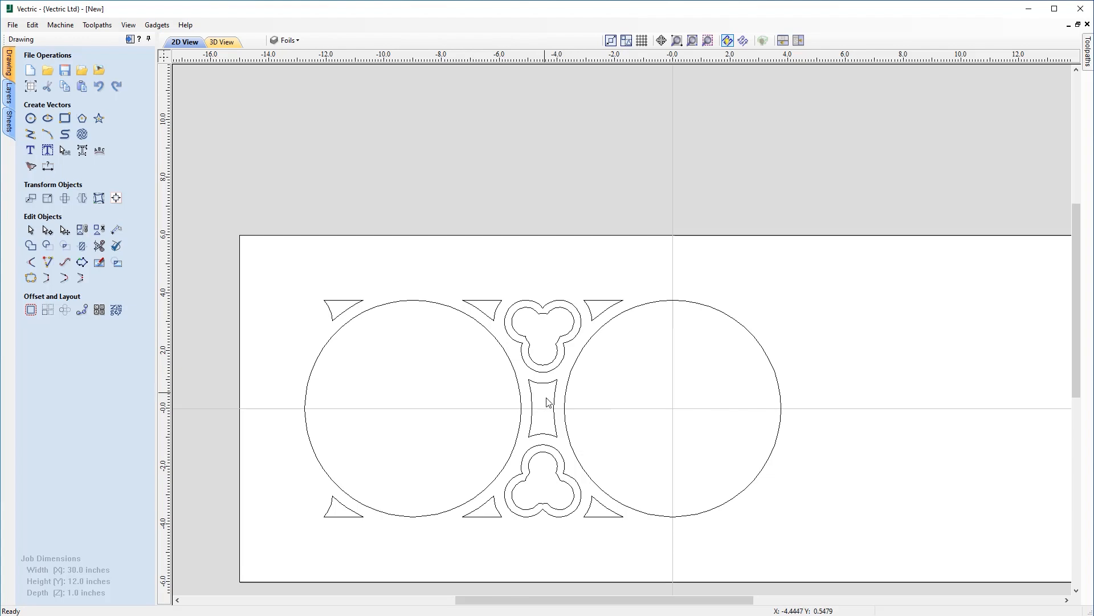
# - Join the two open halves of the central infill shape between the circles into one closed vector, with a 0.0004 inch tolerance
pyautogui.scroll(1, 550, 402)
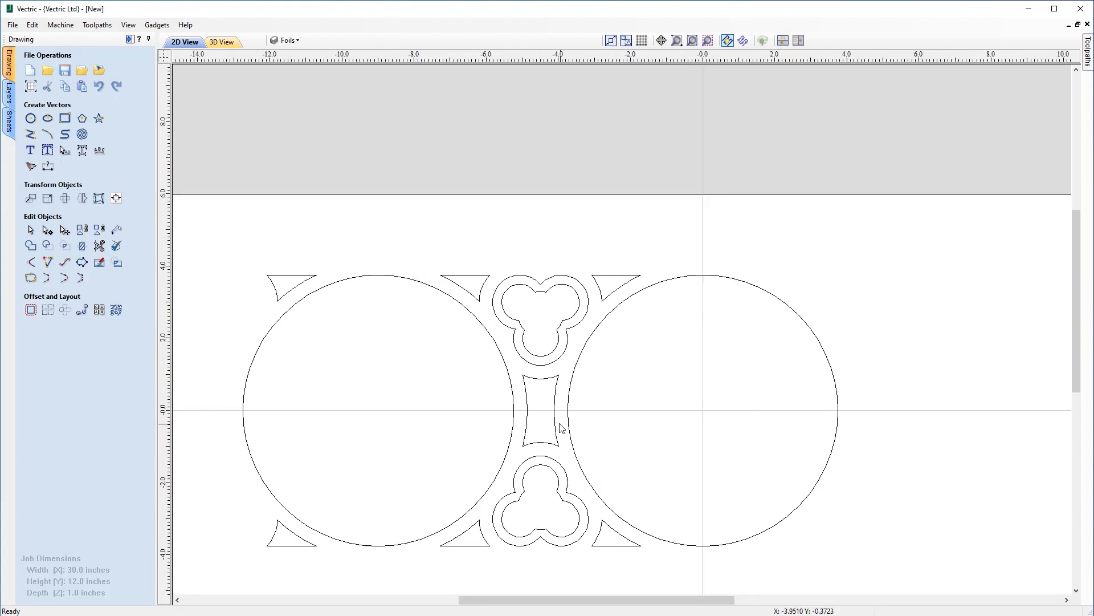
pyautogui.click(557, 426)
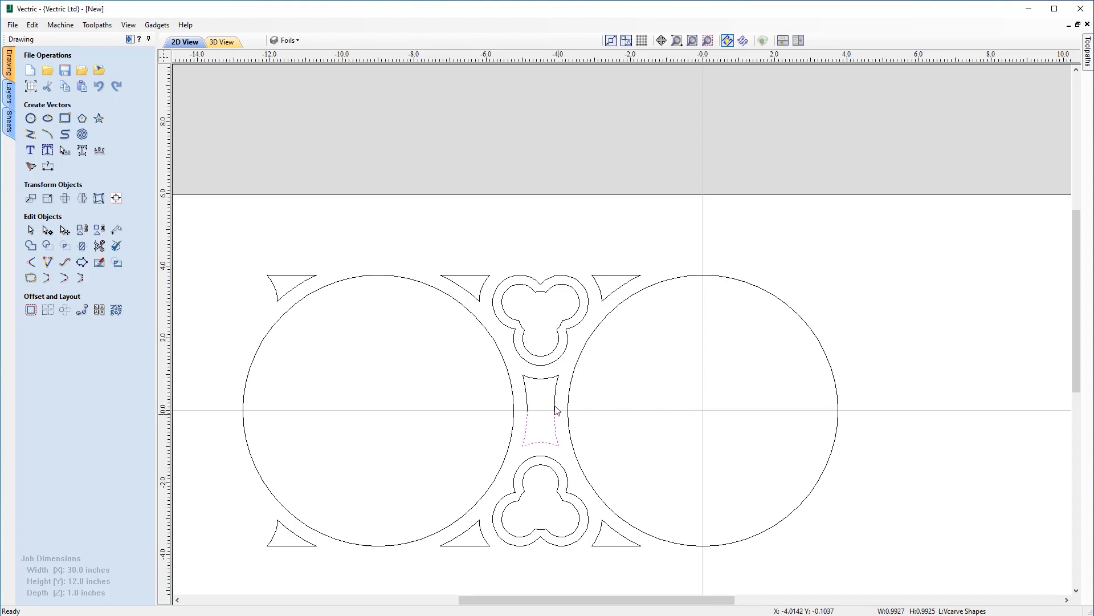
pyautogui.keyDown('shift'); pyautogui.click(558, 398); pyautogui.keyUp('shift')
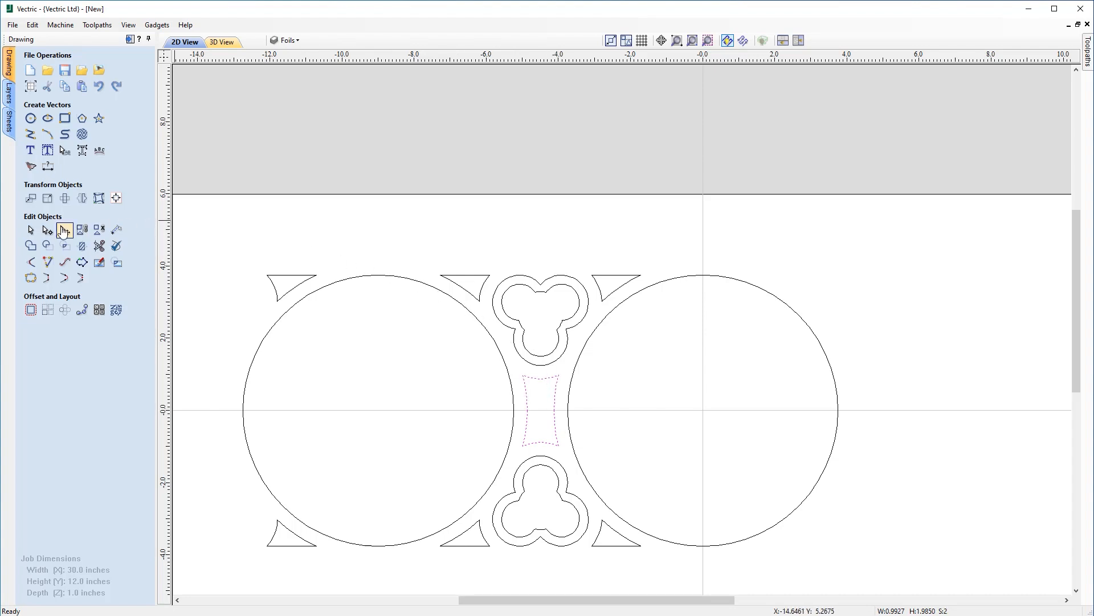
pyautogui.click(31, 279)
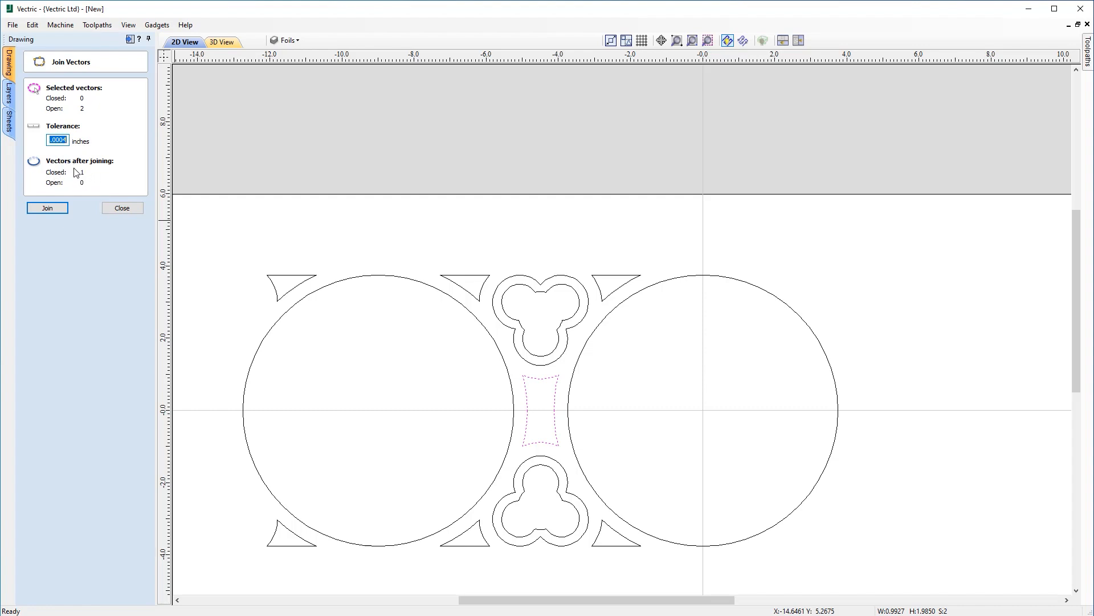
pyautogui.click(47, 207)
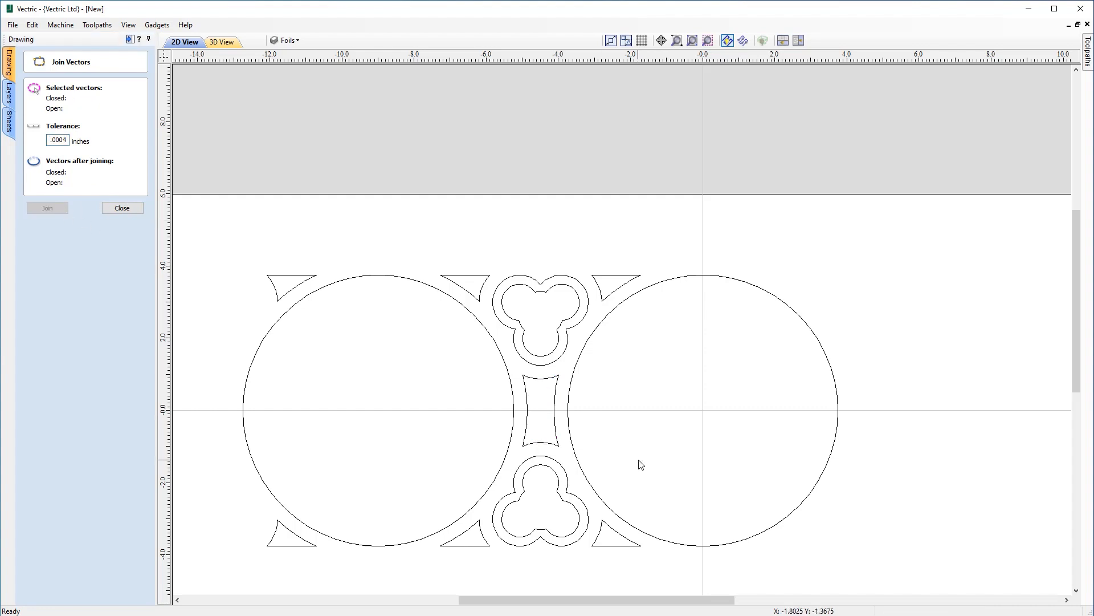
pyautogui.click(557, 431)
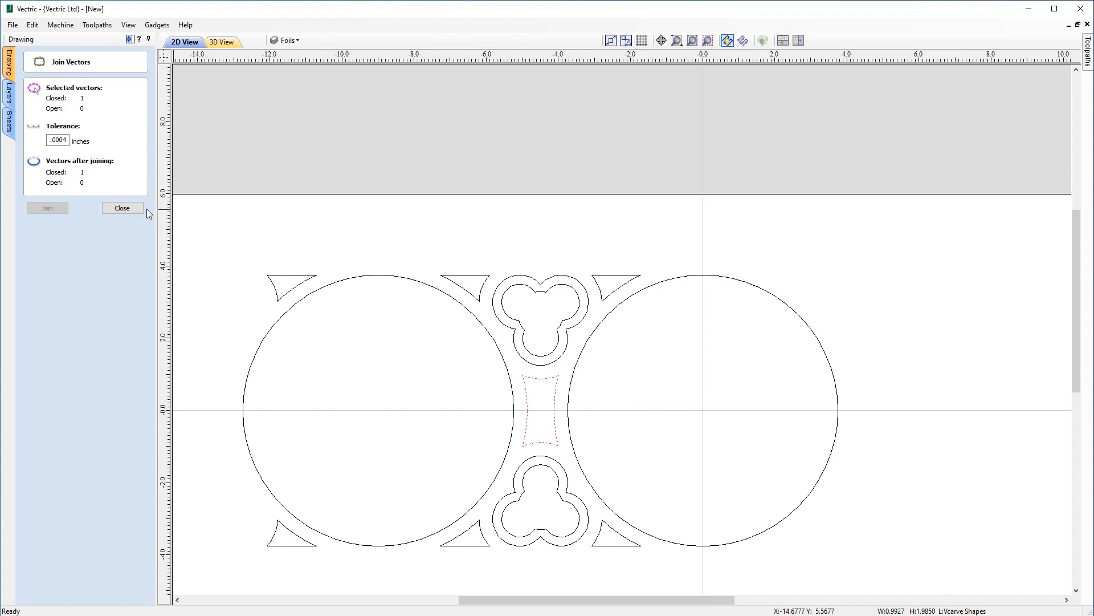
pyautogui.click(122, 208)
# - Create a horizontally flipped copy of the left circle, foils, triangles and central infill shape about the job center
pyautogui.click(692, 40)
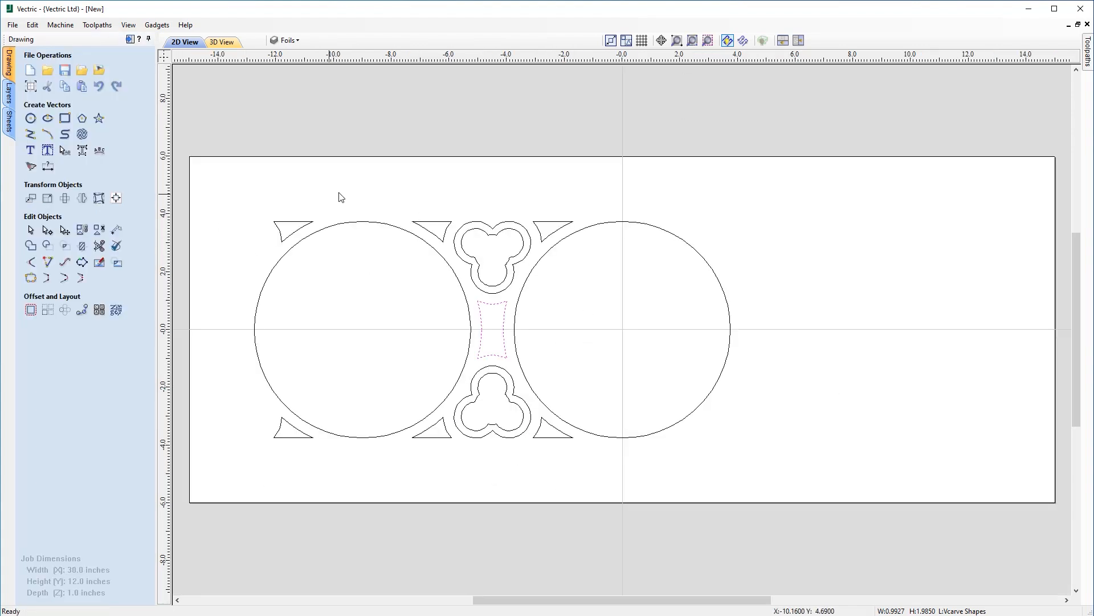
pyautogui.moveTo(224, 169); pyautogui.dragTo(578, 482)
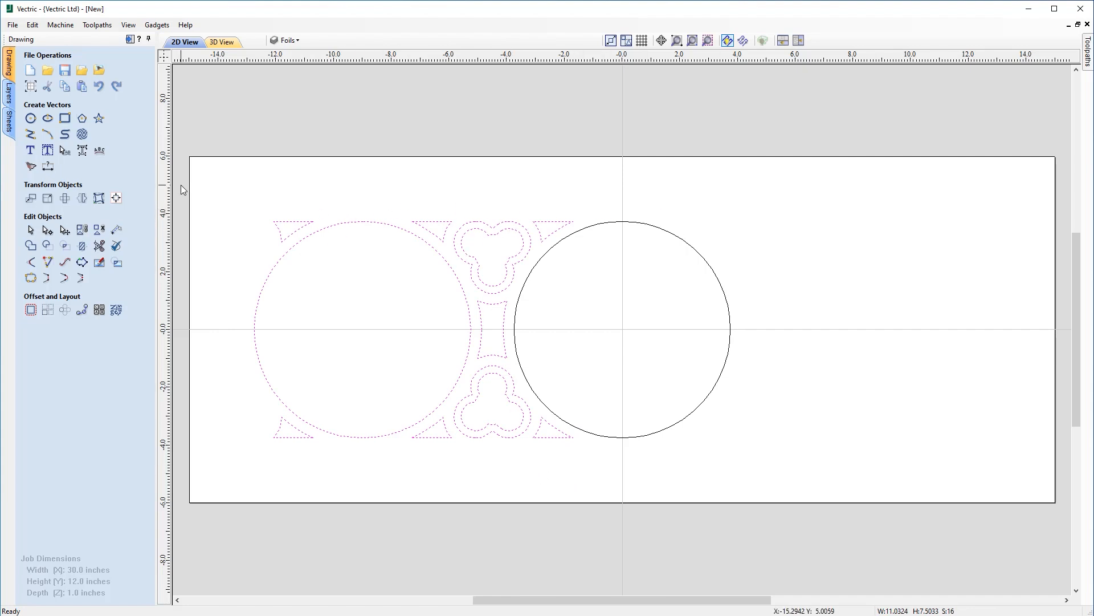
pyautogui.click(82, 198)
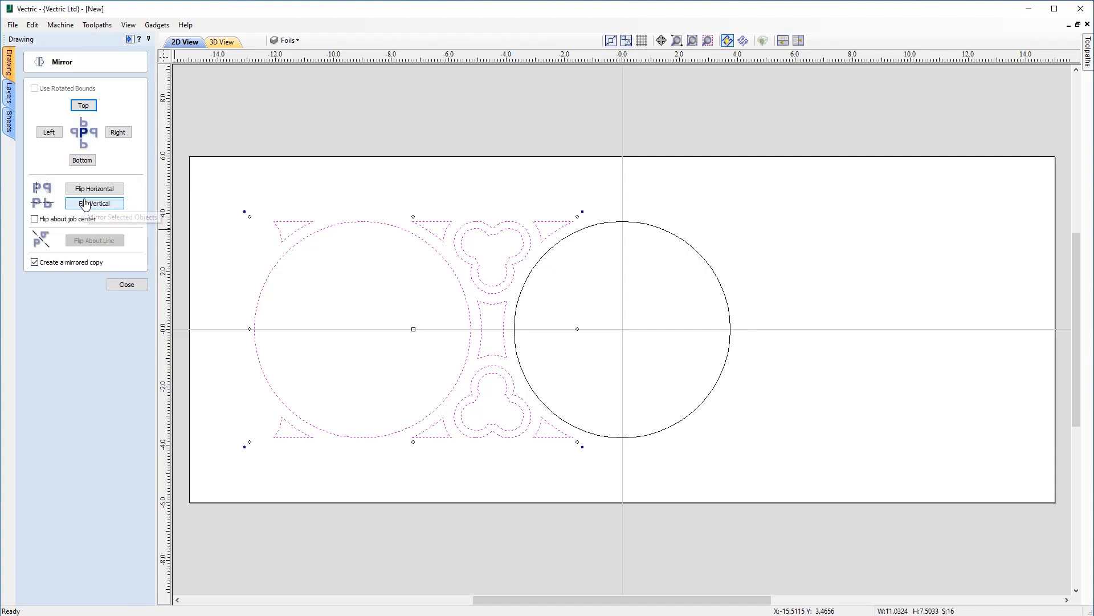
pyautogui.click(57, 222)
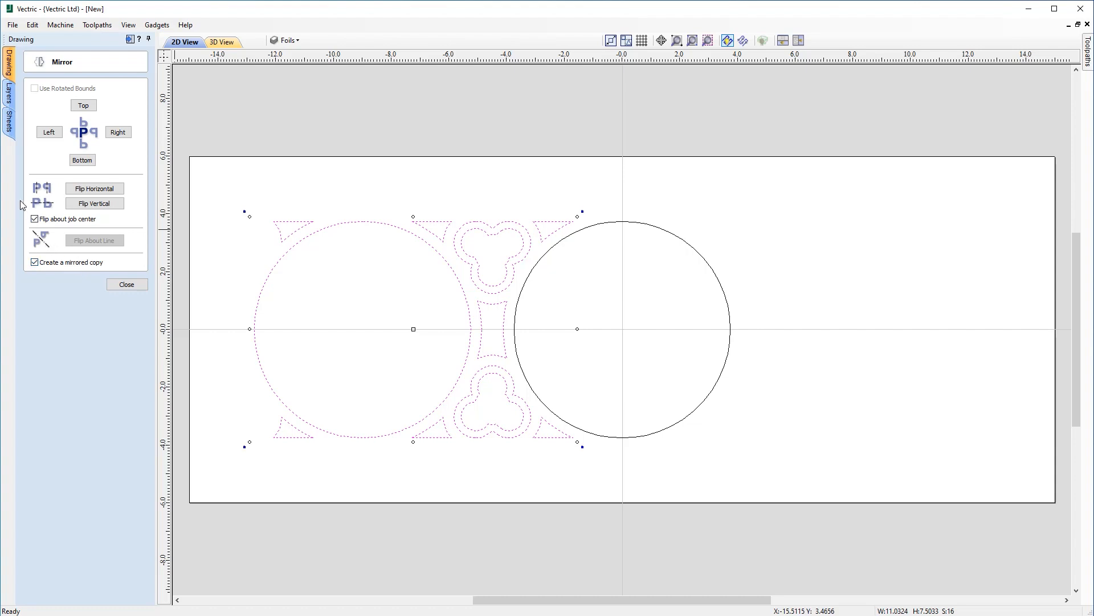
pyautogui.click(100, 195)
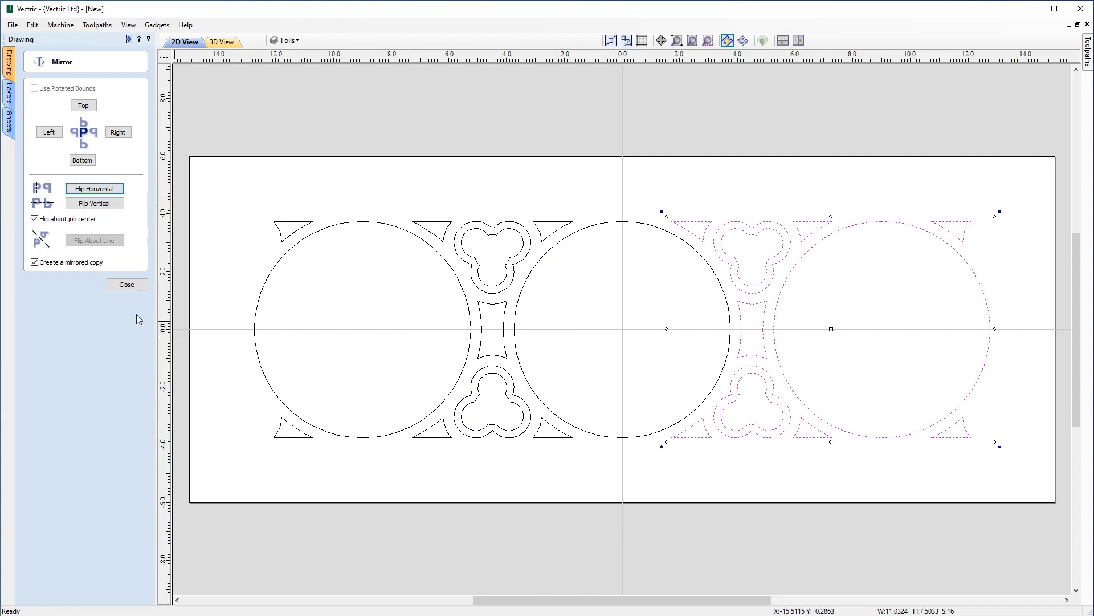
pyautogui.click(122, 285)
pyautogui.click(423, 191)
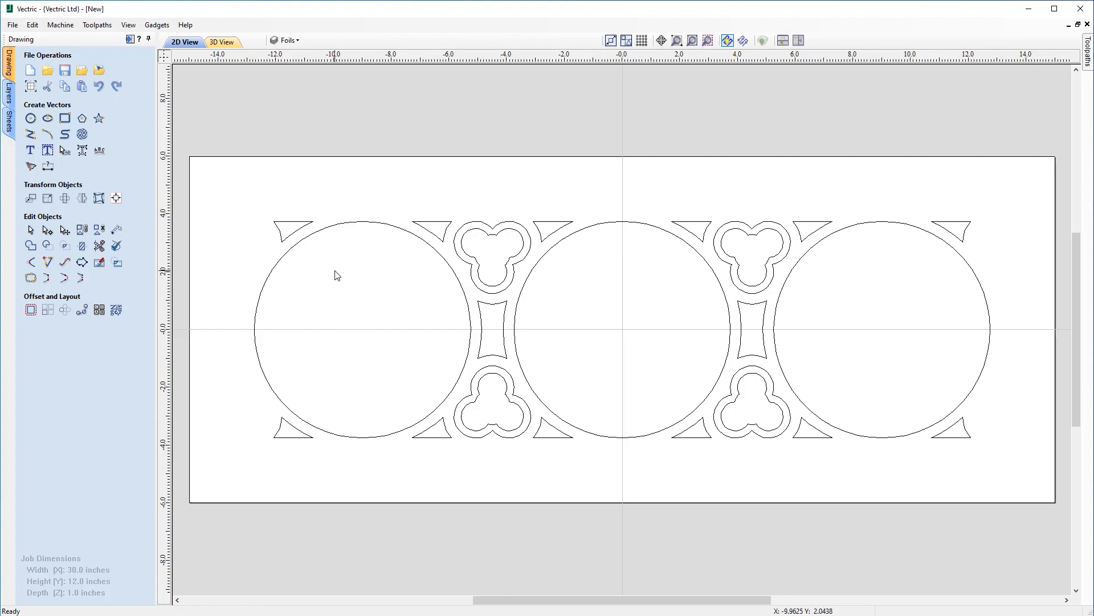
# - Offset the middle 7.5 inch circle inwards by 0.25 inches, keeping the original
pyautogui.click(621, 222)
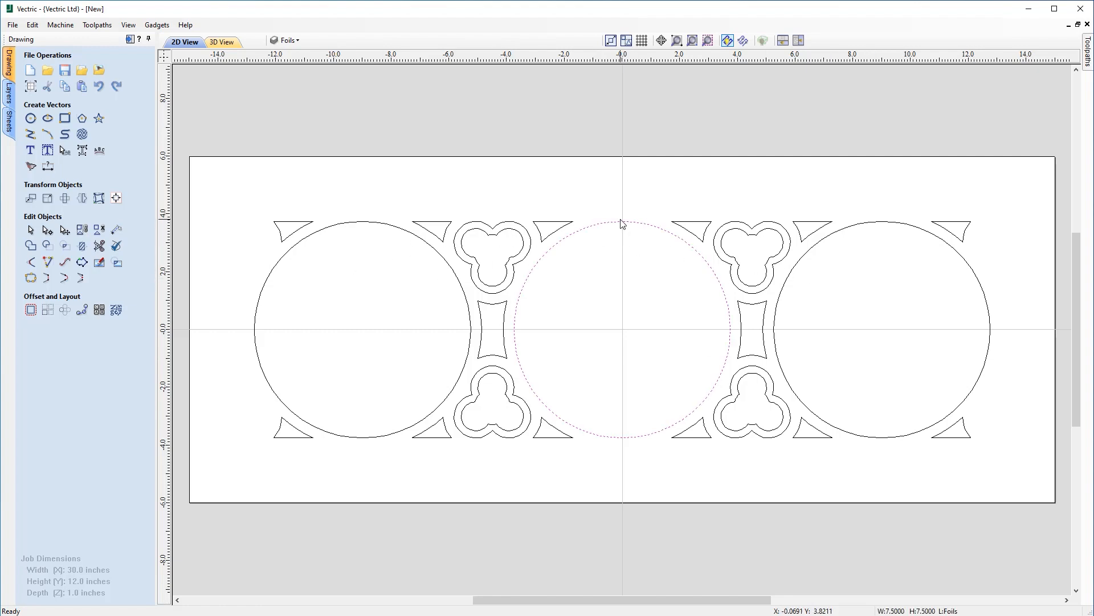
pyautogui.click(30, 309)
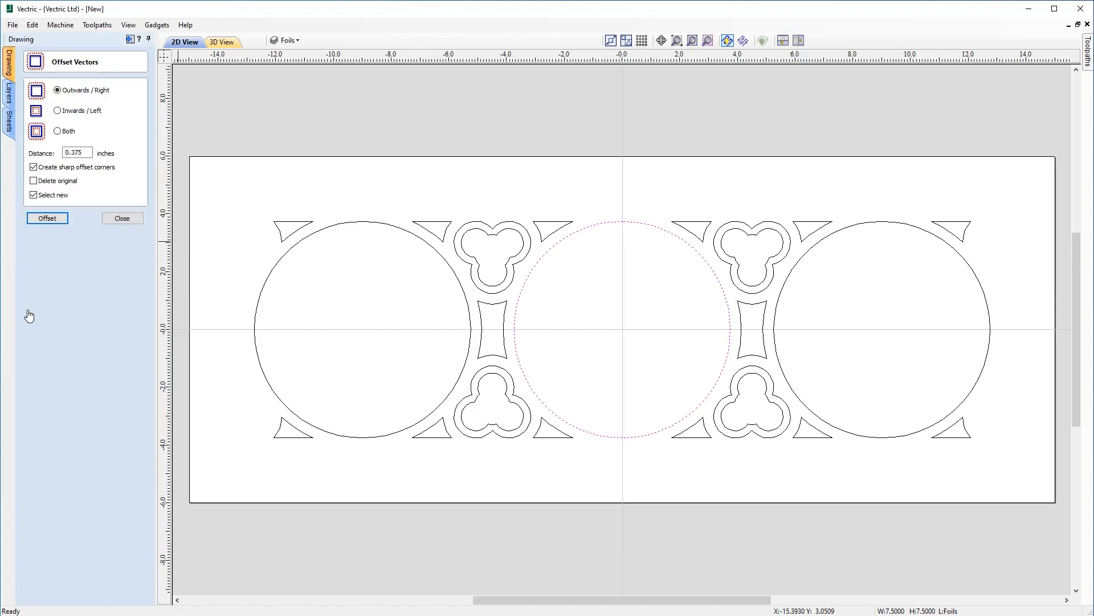
pyautogui.click(68, 114)
pyautogui.doubleClick(89, 151)
pyautogui.write('.')
pyautogui.press('Tab')
pyautogui.press('Tab')
pyautogui.click(61, 218)
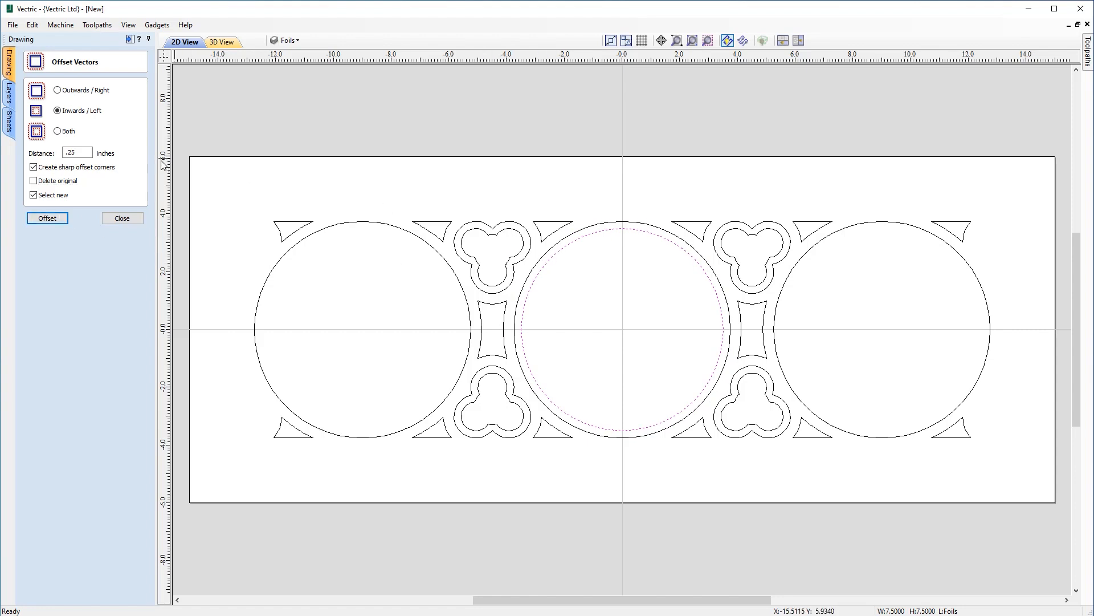
# - Offset the new inner circle inwards by another 0.375 inches and clear the selection
pyautogui.click(78, 152)
pyautogui.click(61, 218)
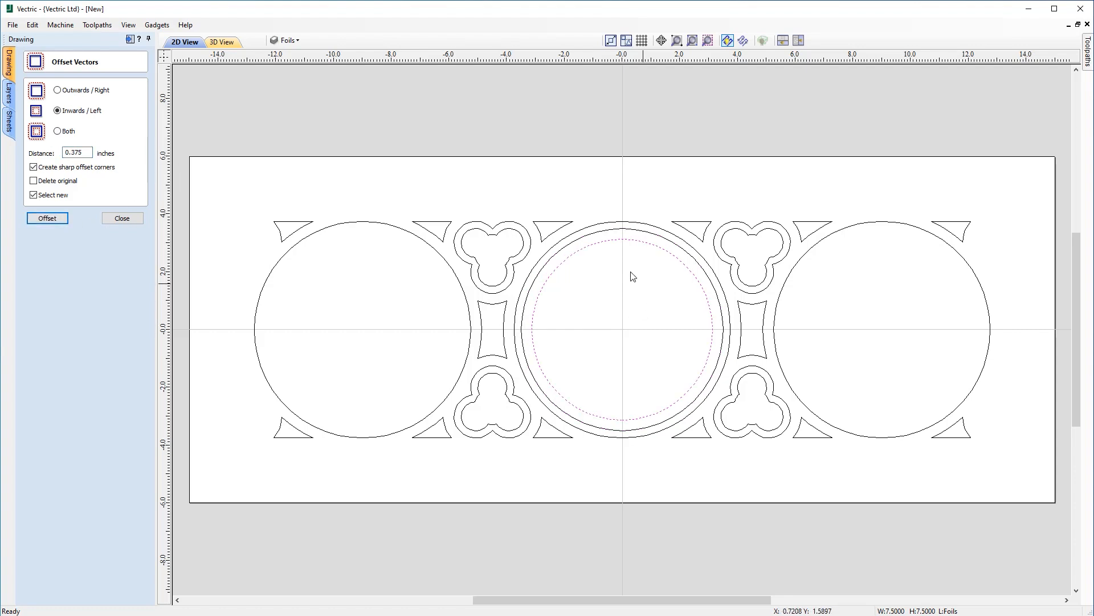
pyautogui.click(127, 219)
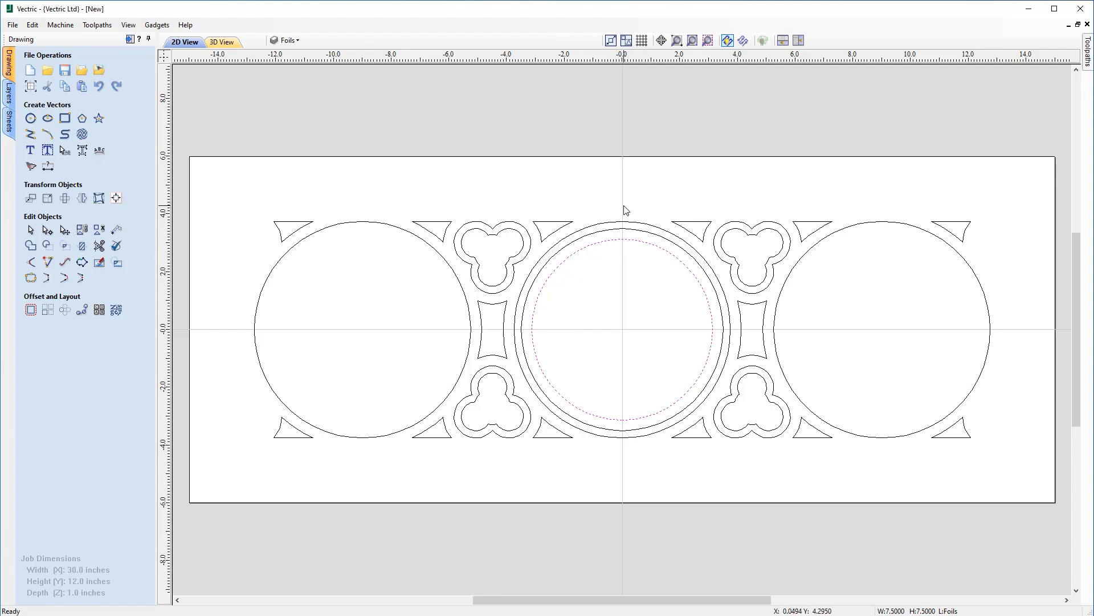
pyautogui.click(565, 209)
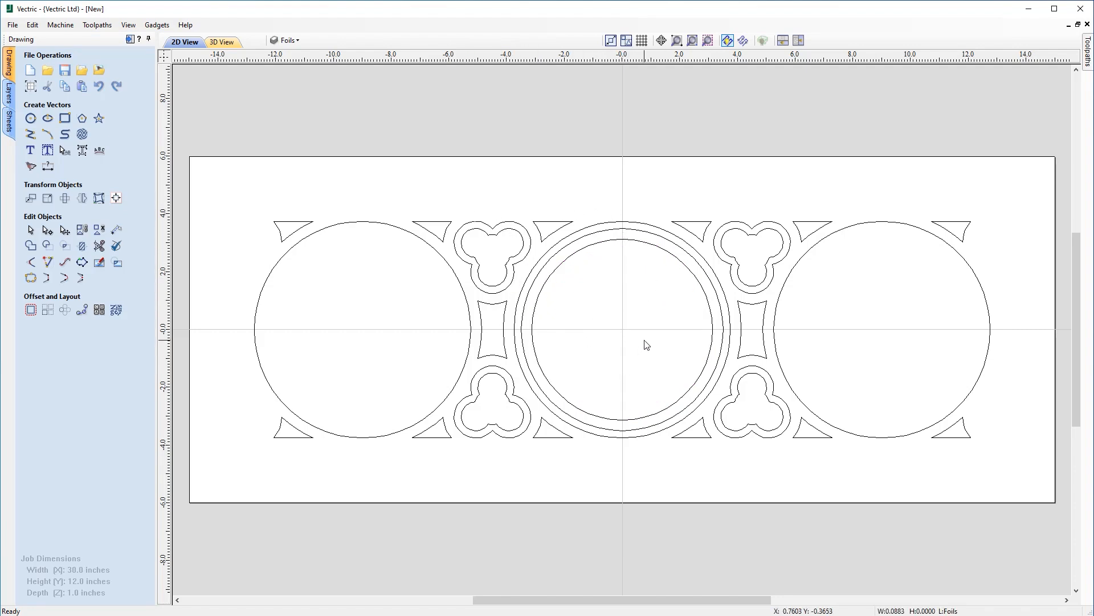
# - Draw a 3 inch diameter circle at X 0, Y 0 and move it straight up to meet the top of the innermost circle
pyautogui.click(30, 118)
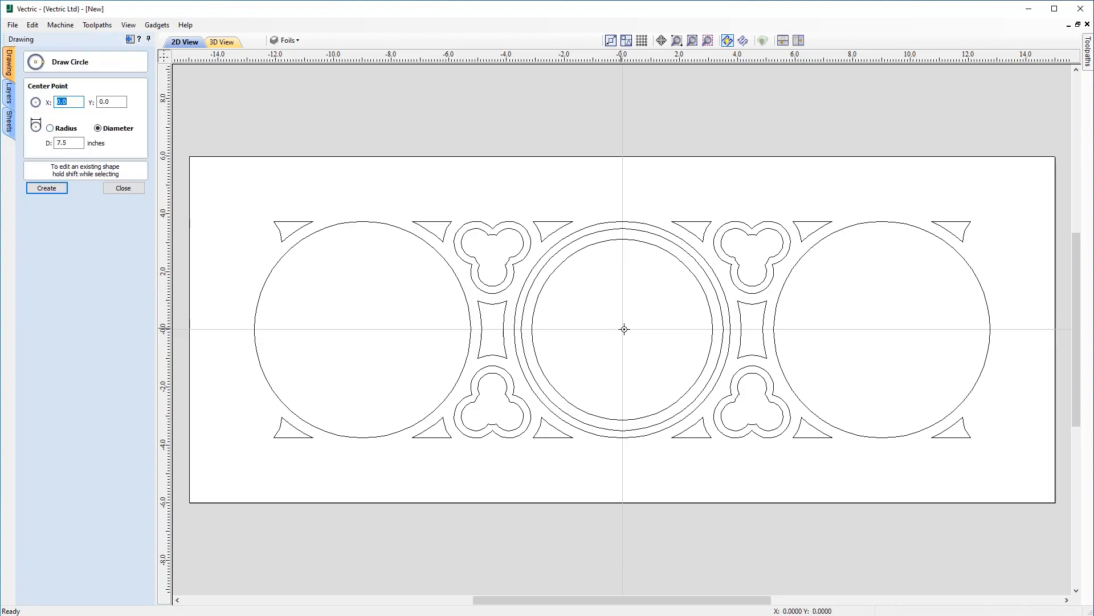
pyautogui.click(620, 329)
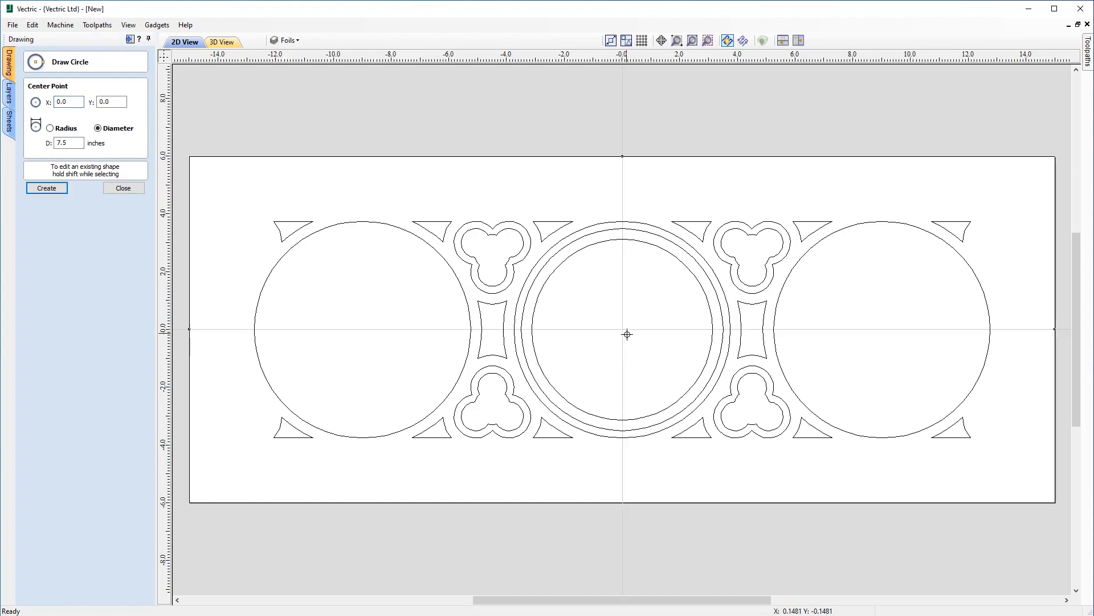
pyautogui.click(640, 370)
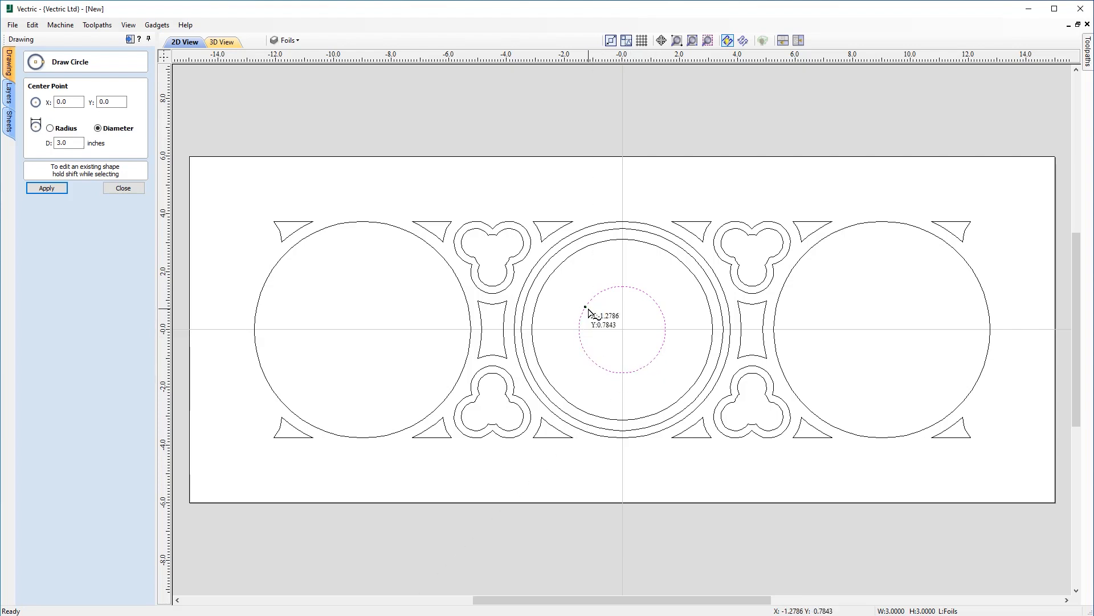
pyautogui.click(130, 191)
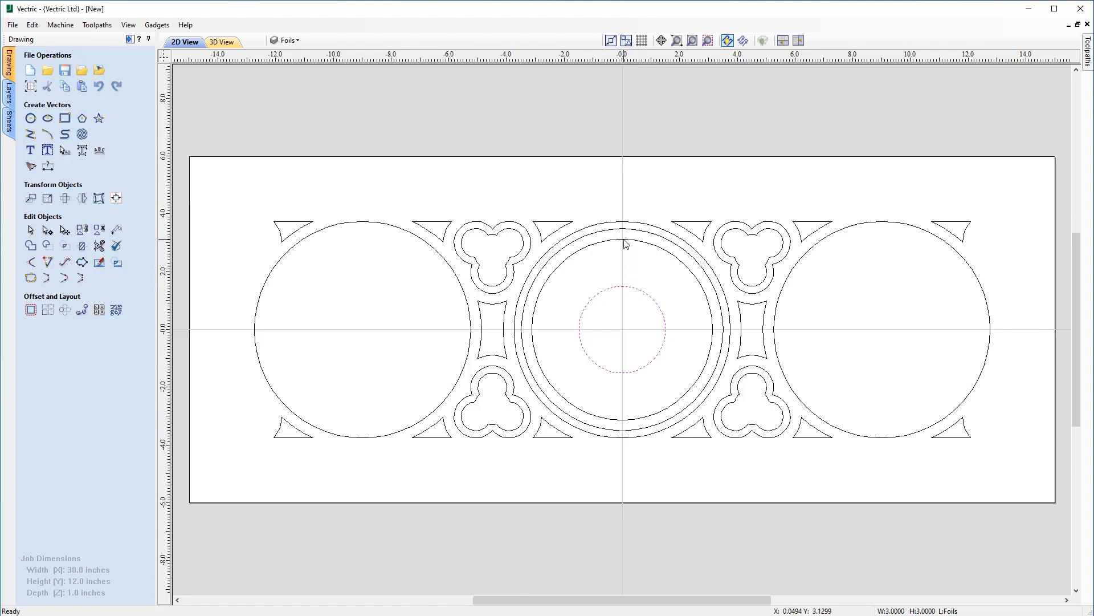
pyautogui.click(622, 282)
pyautogui.moveTo(623, 285); pyautogui.dragTo(624, 241)
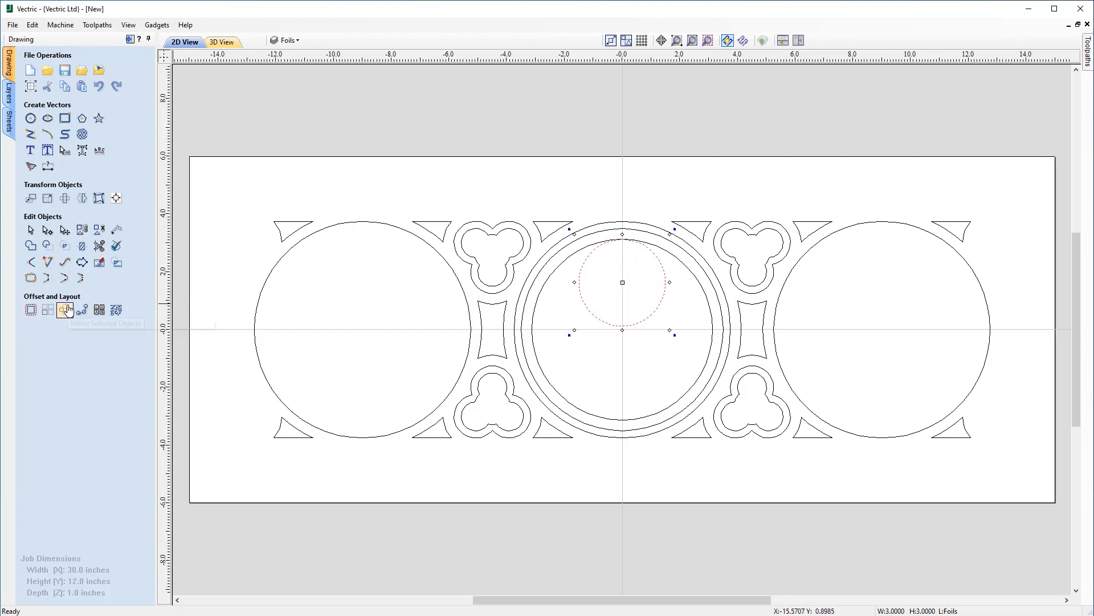
# - Make a circular copy of the 3 inch circle with 4 items over 360 degrees around X 0, Y 0
pyautogui.click(66, 309)
pyautogui.click(106, 172)
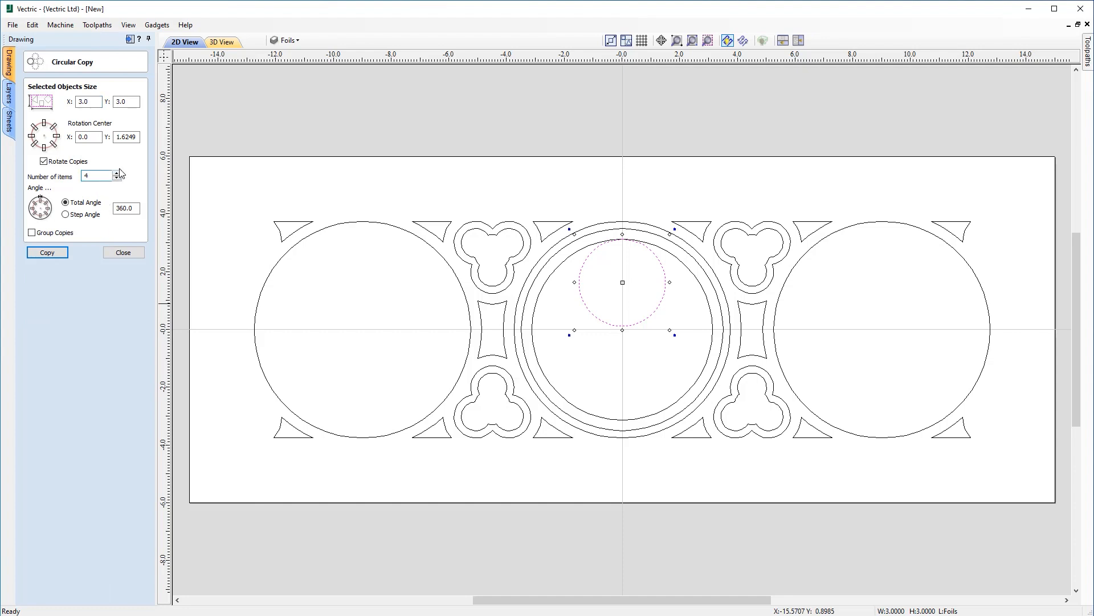
pyautogui.click(44, 136)
pyautogui.click(125, 209)
pyautogui.click(48, 252)
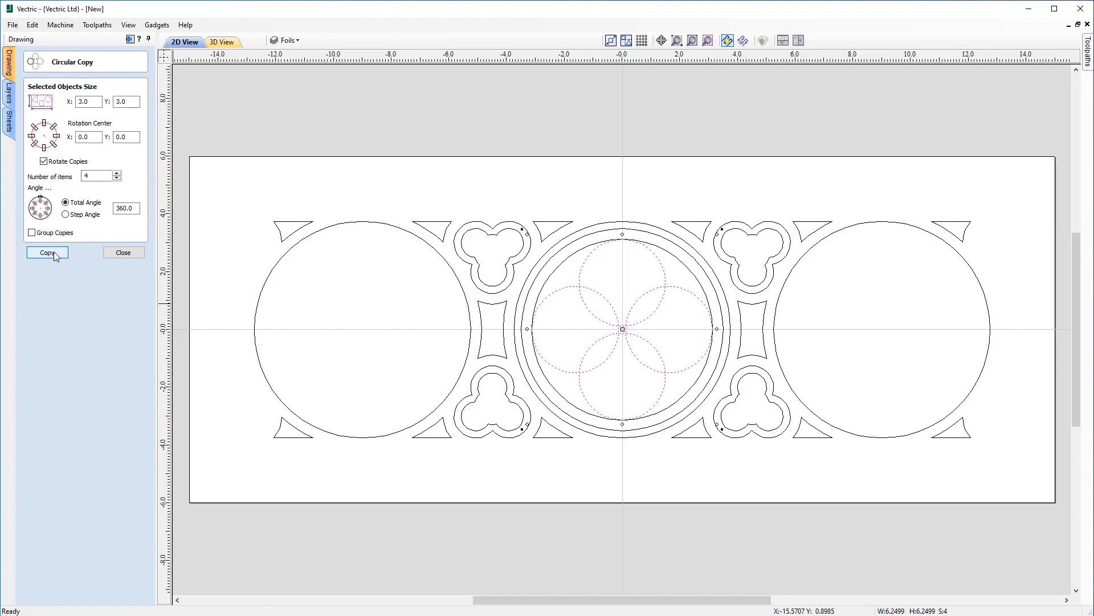
pyautogui.click(131, 253)
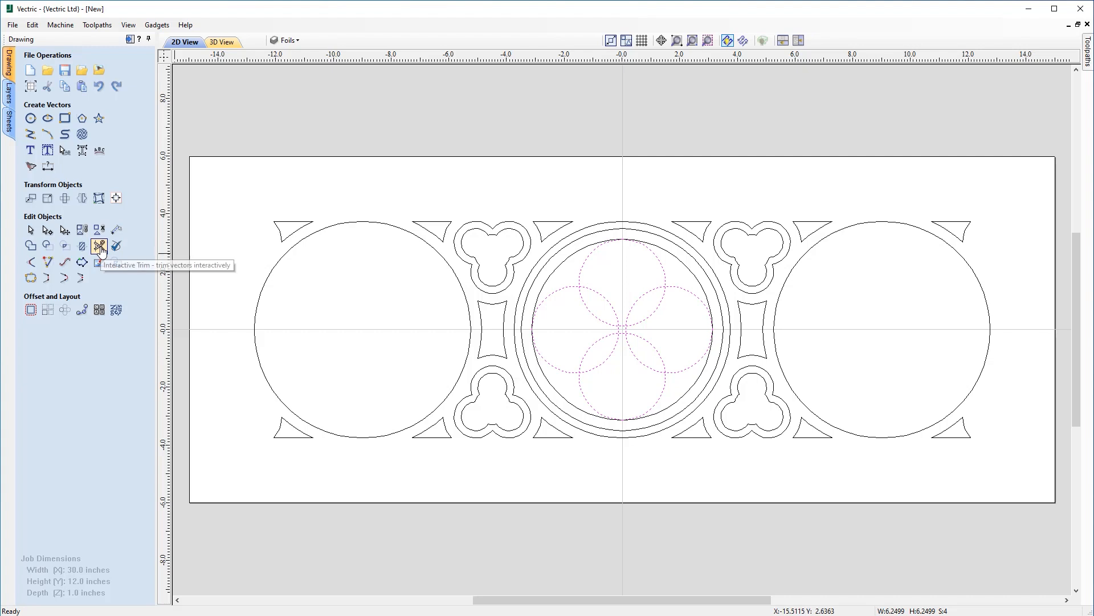
# - Trim the overlapping inner arcs of the four 3 inch circles into a quatrefoil and delete the small leftover shape at the centre
pyautogui.click(100, 247)
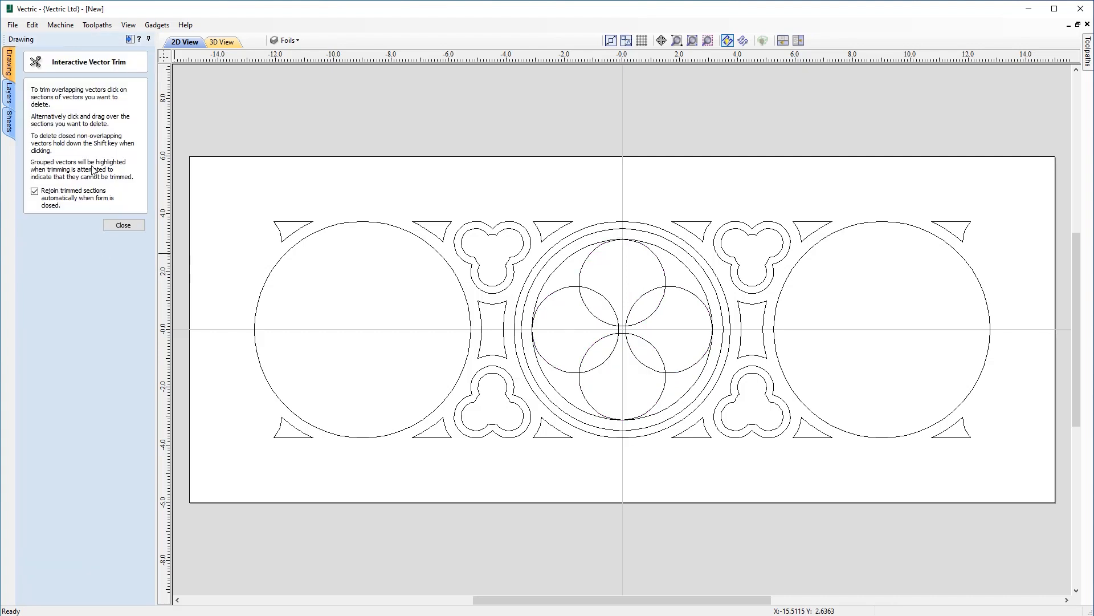
pyautogui.click(604, 297)
pyautogui.click(588, 310)
pyautogui.click(638, 300)
pyautogui.click(647, 343)
pyautogui.click(634, 358)
pyautogui.click(612, 357)
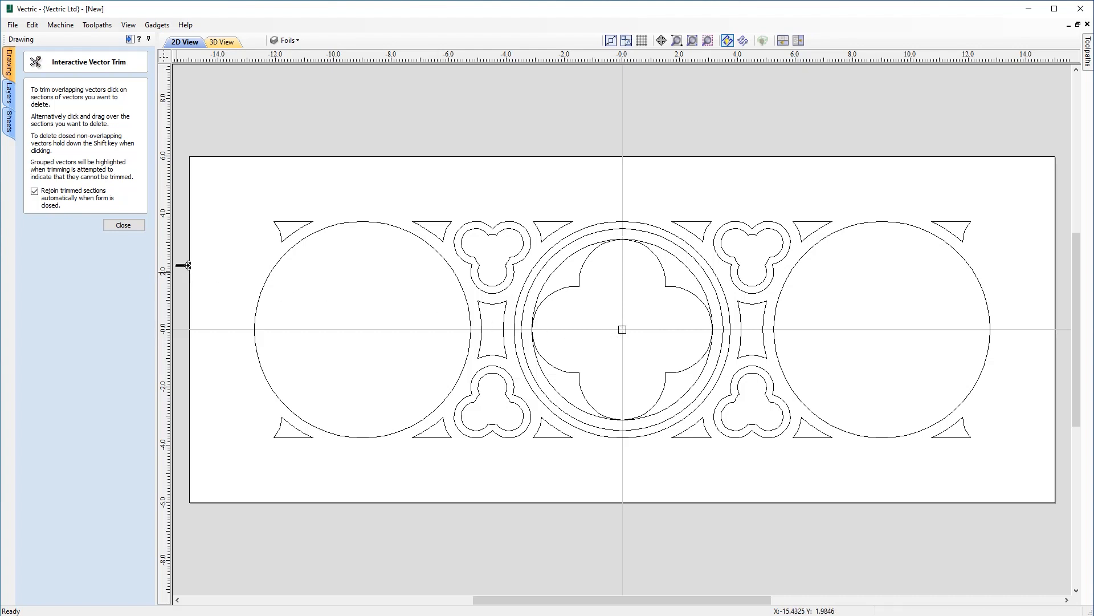
pyautogui.click(120, 226)
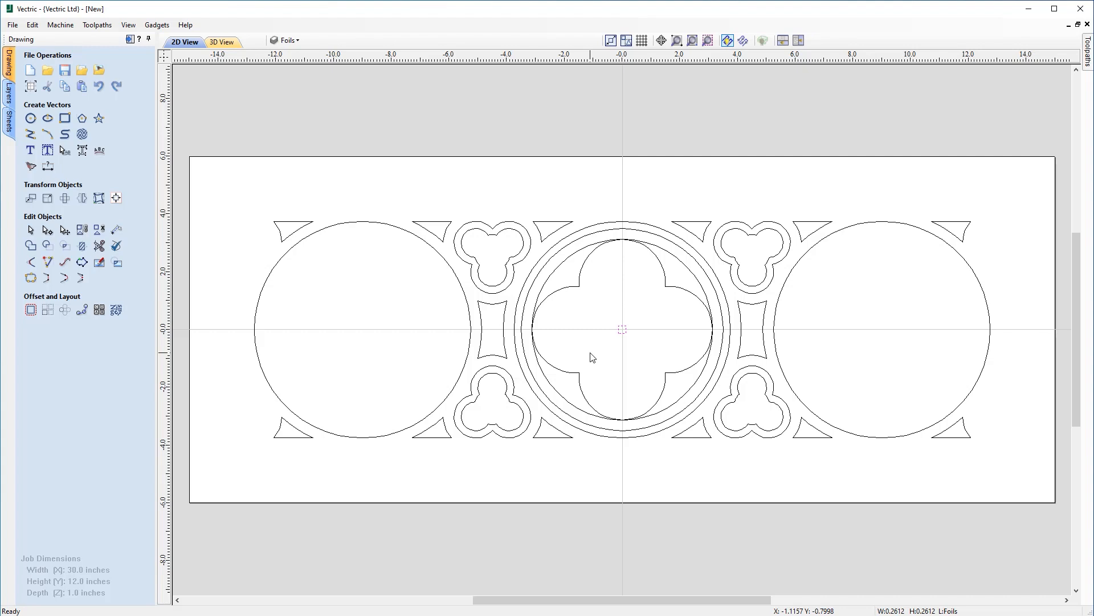
pyautogui.press('Delete')
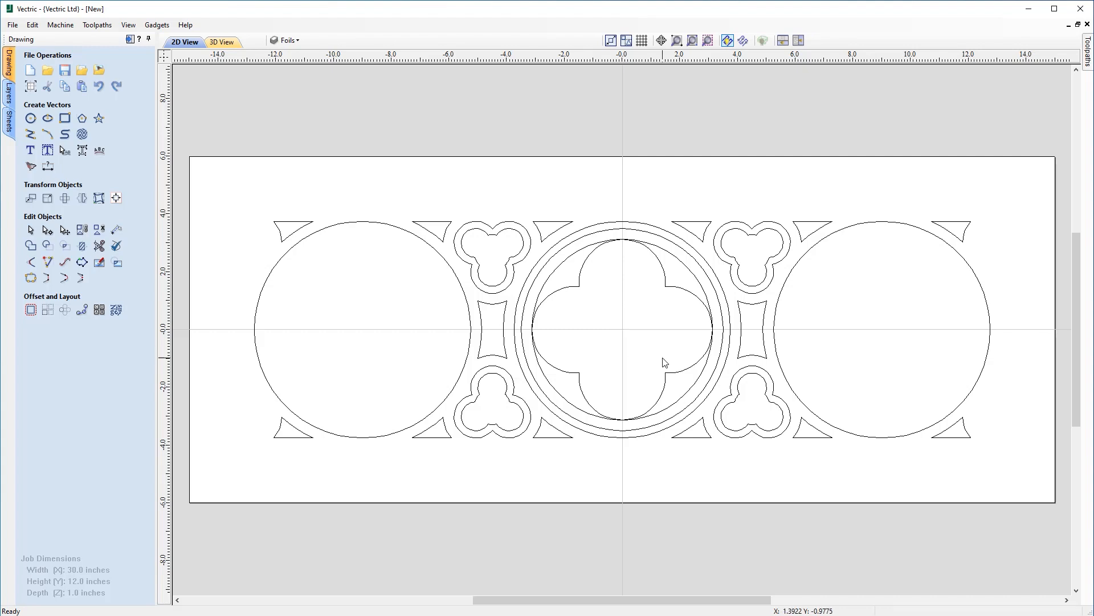
# - Offset the quatrefoil inwards by 0.25 inches with sharp corners, keeping the original
pyautogui.click(581, 271)
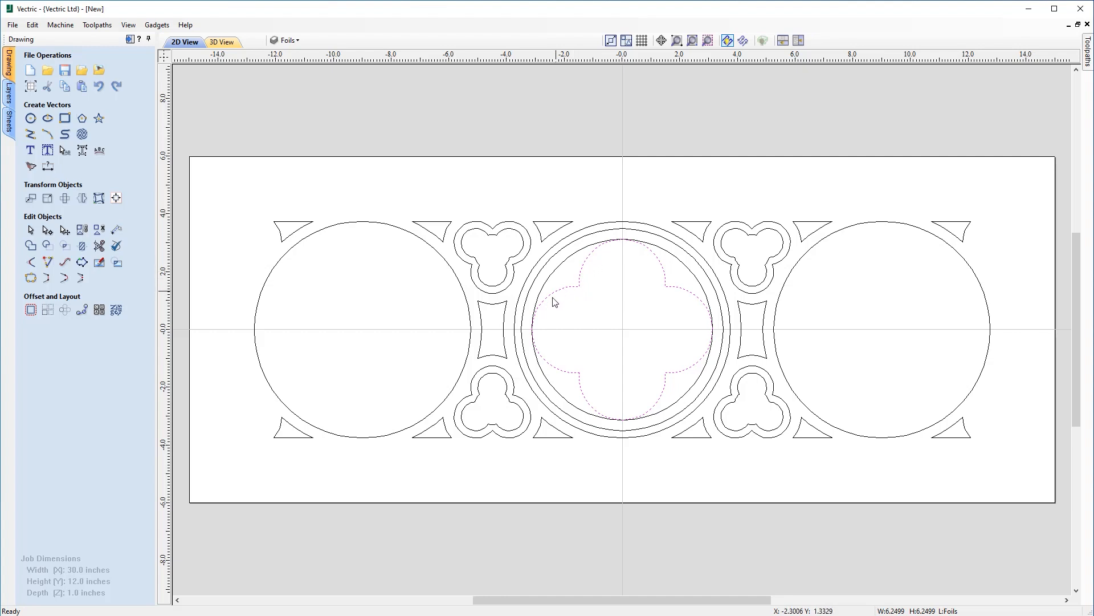
pyautogui.click(30, 310)
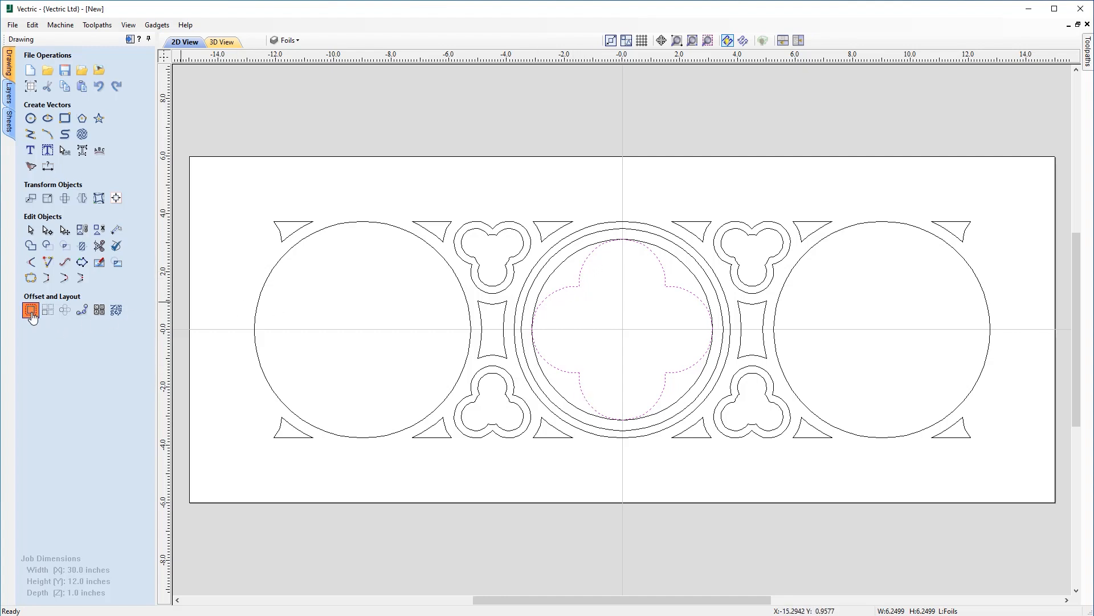
pyautogui.moveTo(88, 152); pyautogui.dragTo(55, 150)
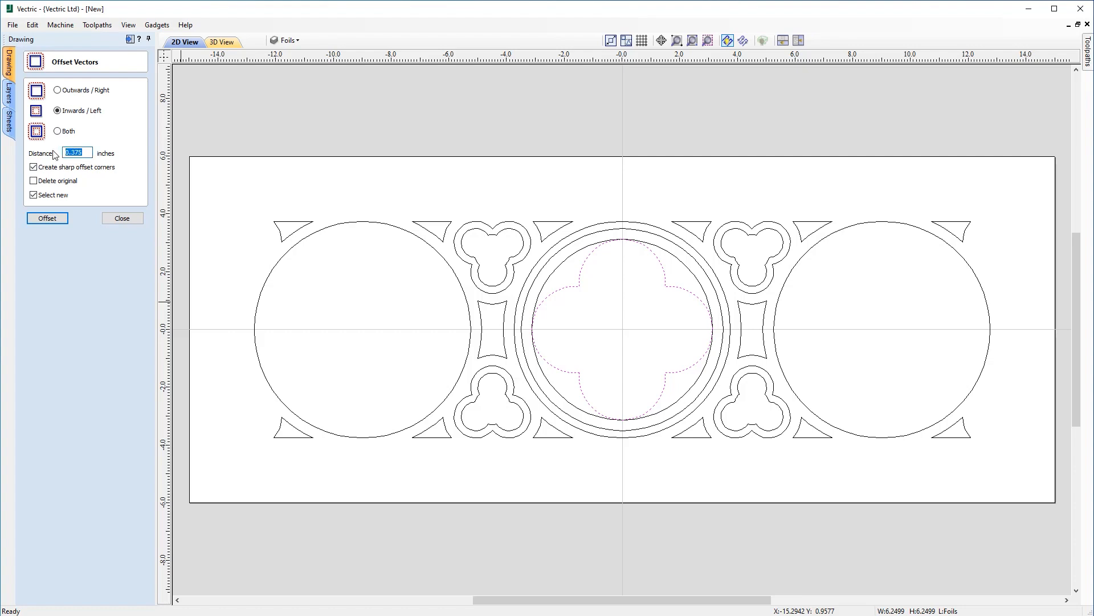
pyautogui.write('.2')
pyautogui.click(49, 219)
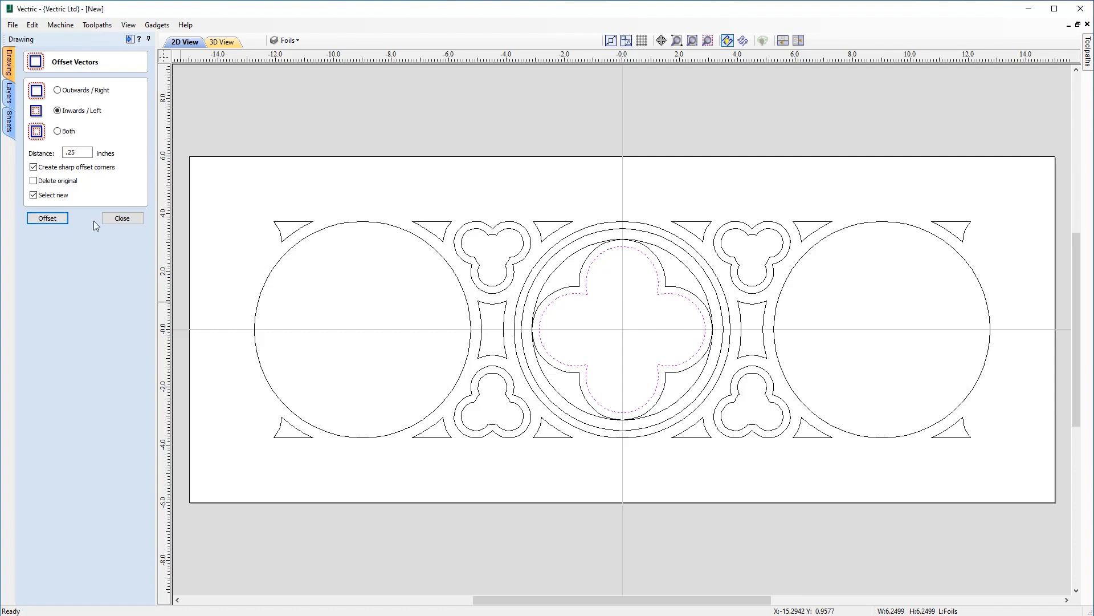
pyautogui.click(122, 218)
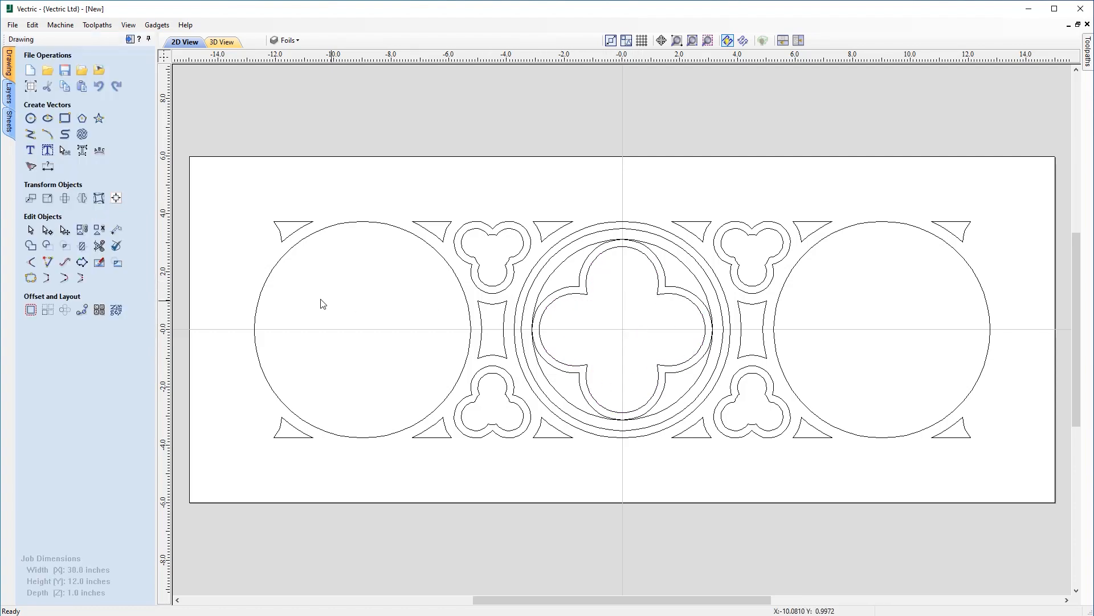
# - Draw a 3.75 inch diameter circle at X 0, Y 0 and weld it to the inner quatrefoil
pyautogui.click(30, 118)
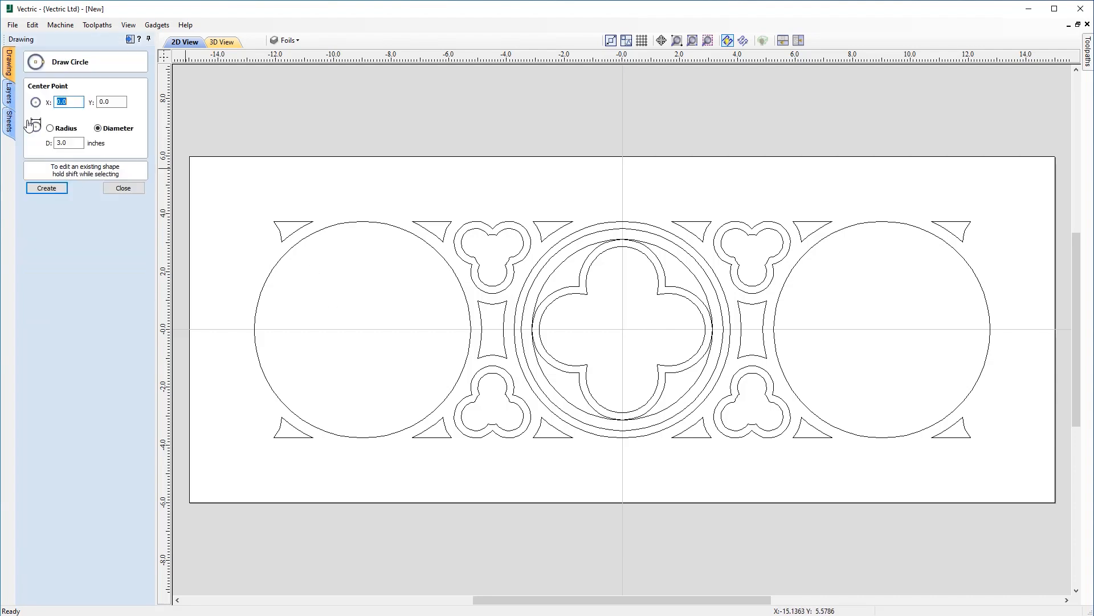
pyautogui.click(622, 329)
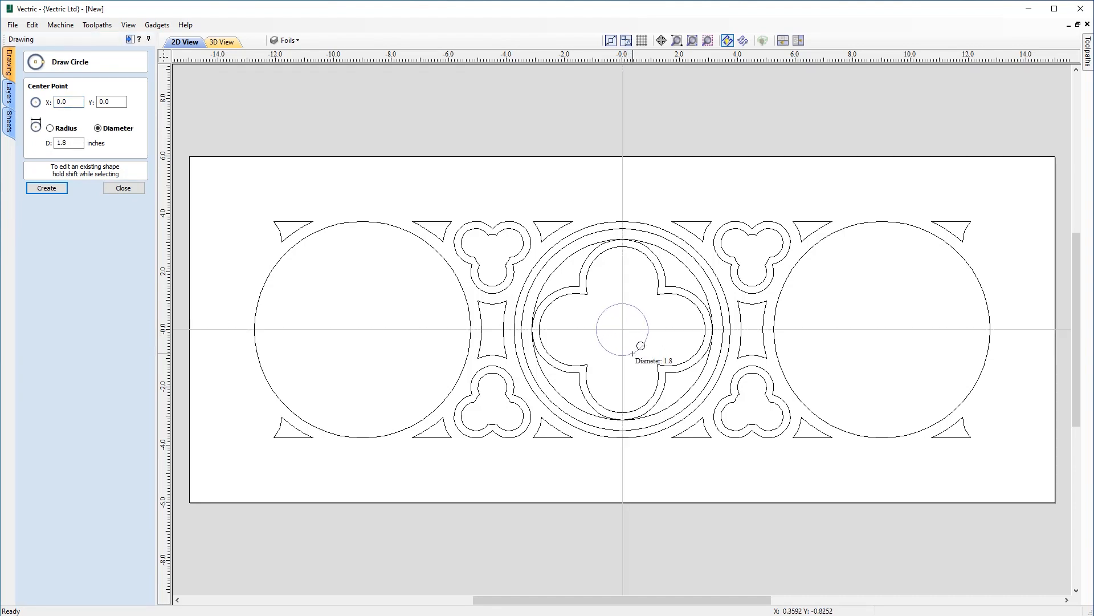
pyautogui.write('3')
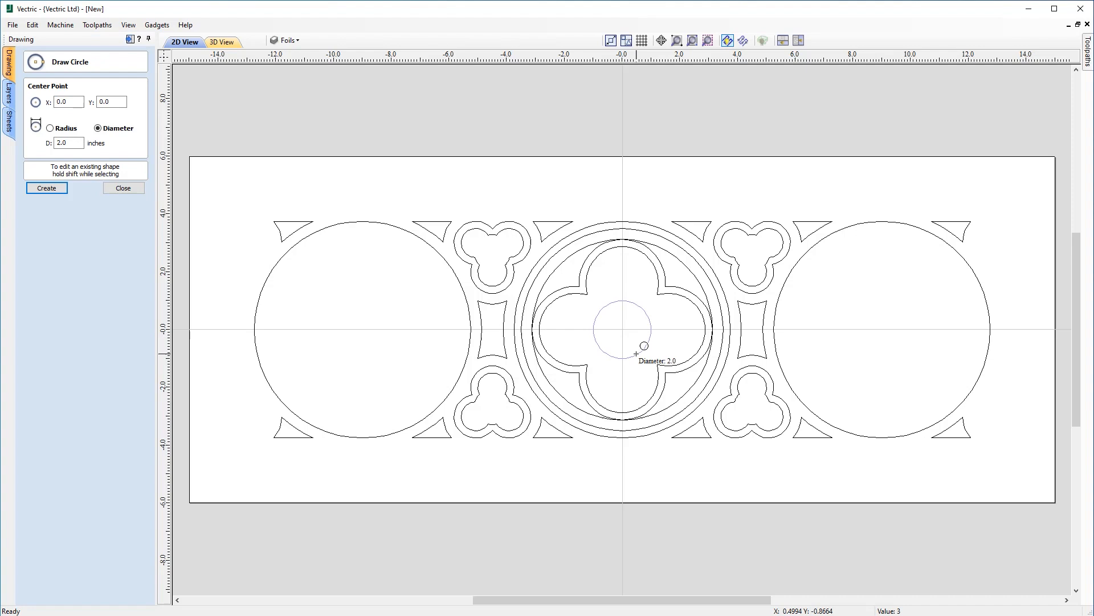
pyautogui.write('.75')
pyautogui.press('Return')
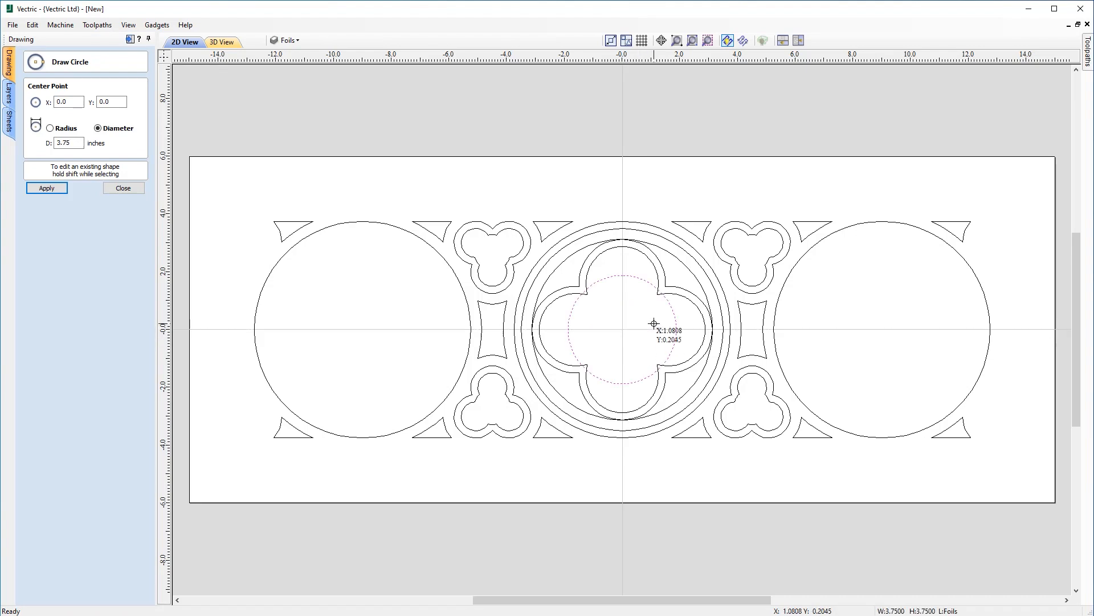
pyautogui.press('Escape')
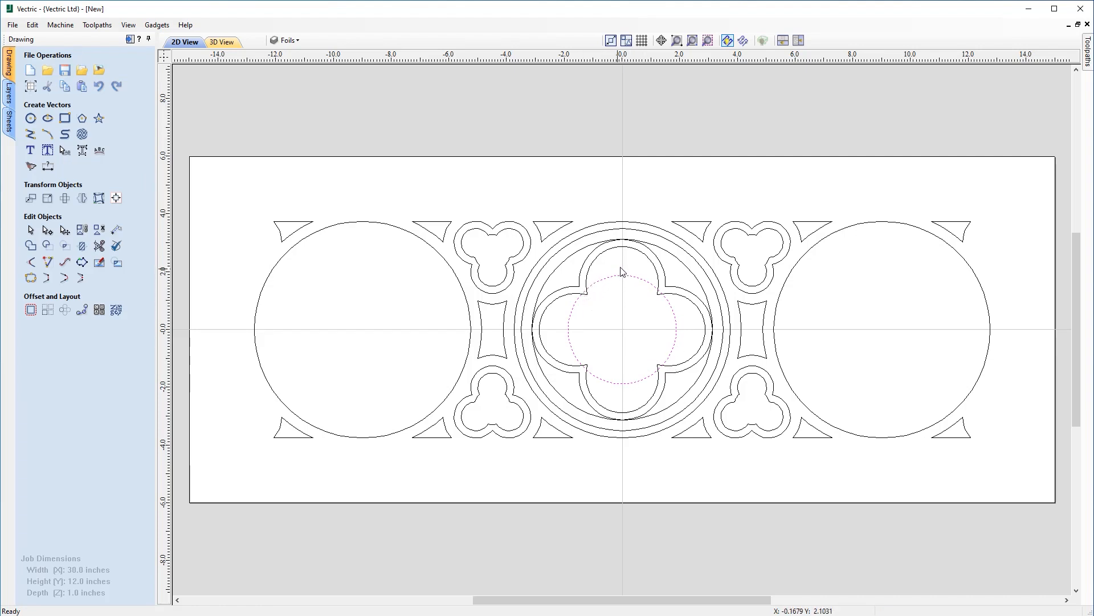
pyautogui.keyDown('shift'); pyautogui.click(620, 248); pyautogui.keyUp('shift')
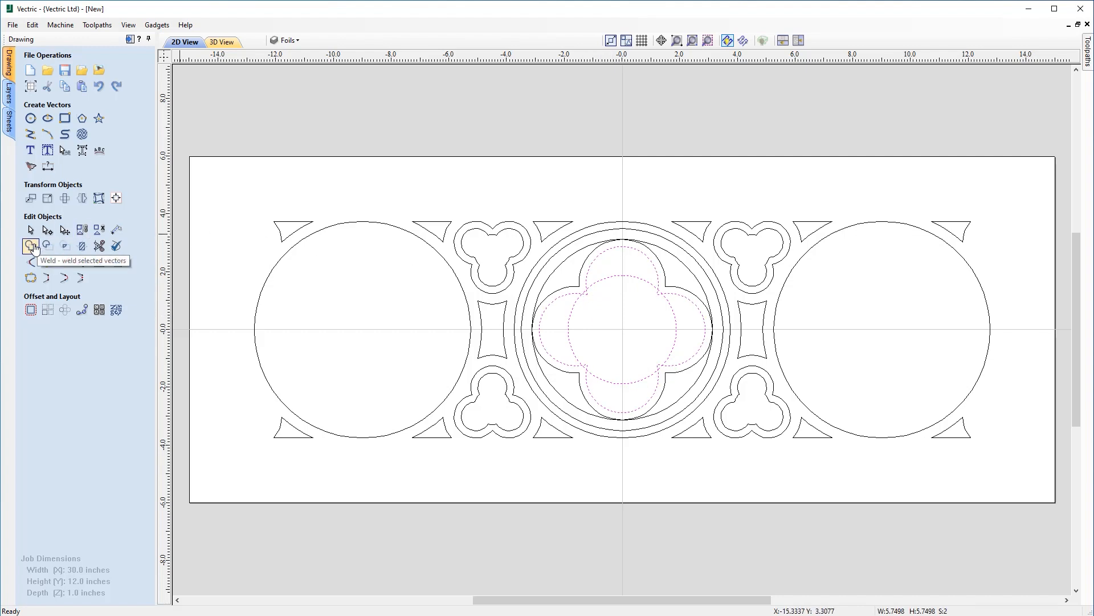
pyautogui.click(33, 246)
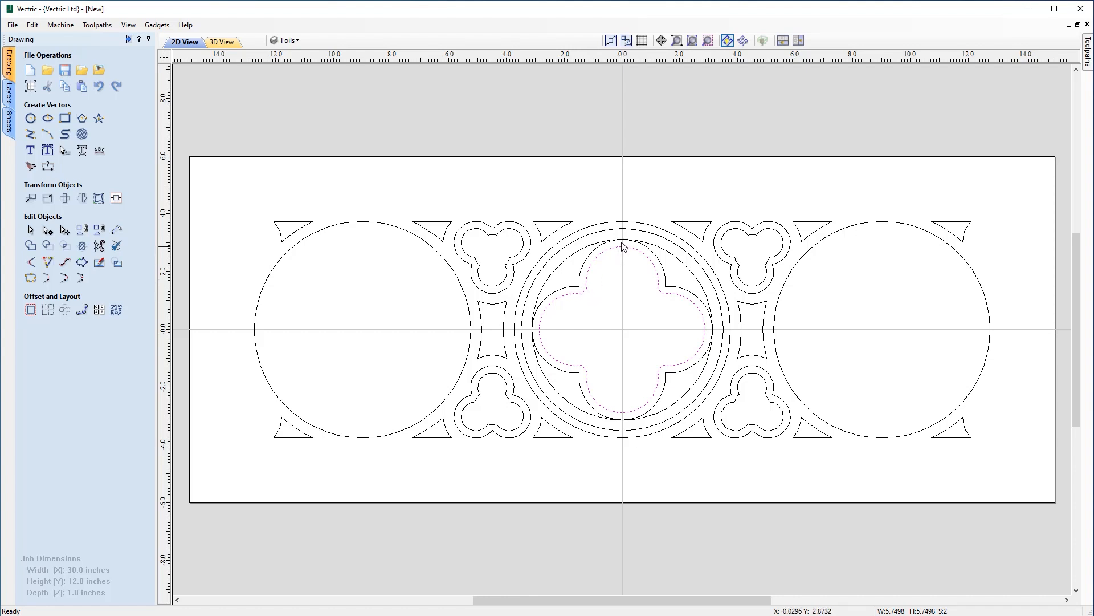
# - Offset the outer quatrefoil outwards so its lobes reach the second ring of the middle circle, keeping the original
pyautogui.click(596, 252)
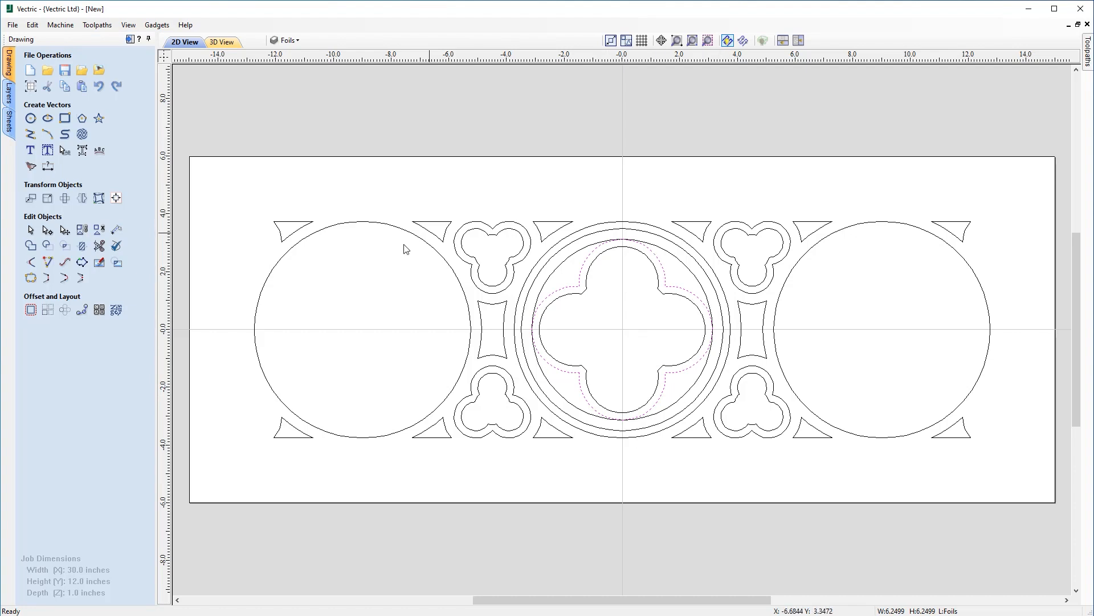
pyautogui.click(31, 311)
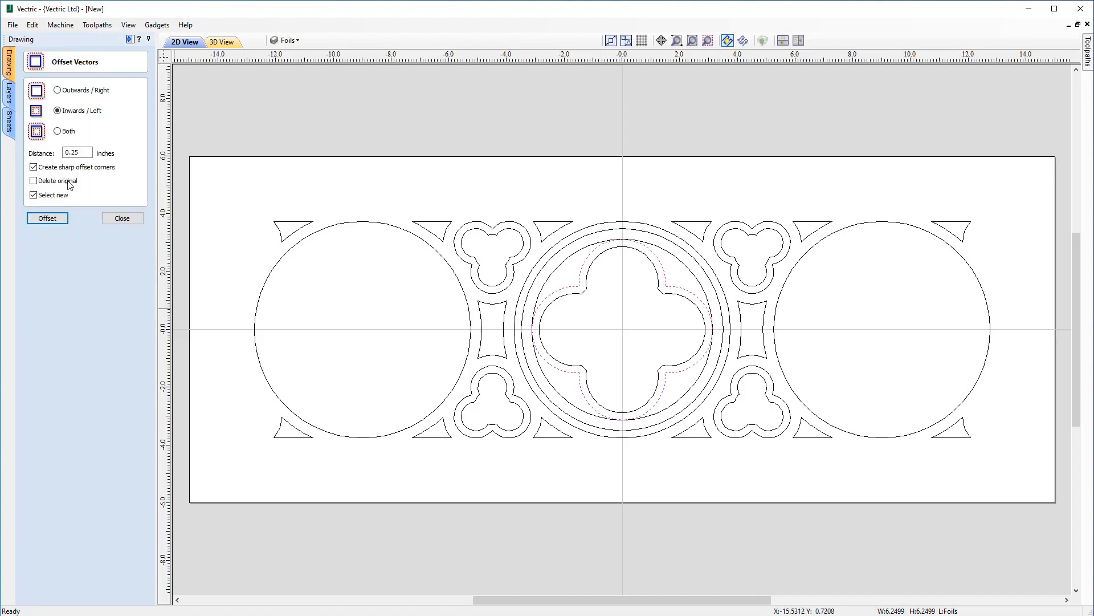
pyautogui.click(58, 91)
pyautogui.moveTo(91, 153); pyautogui.dragTo(17, 165)
pyautogui.press('Tab')
pyautogui.press('Tab')
pyautogui.press('Tab')
pyautogui.click(56, 219)
pyautogui.click(118, 219)
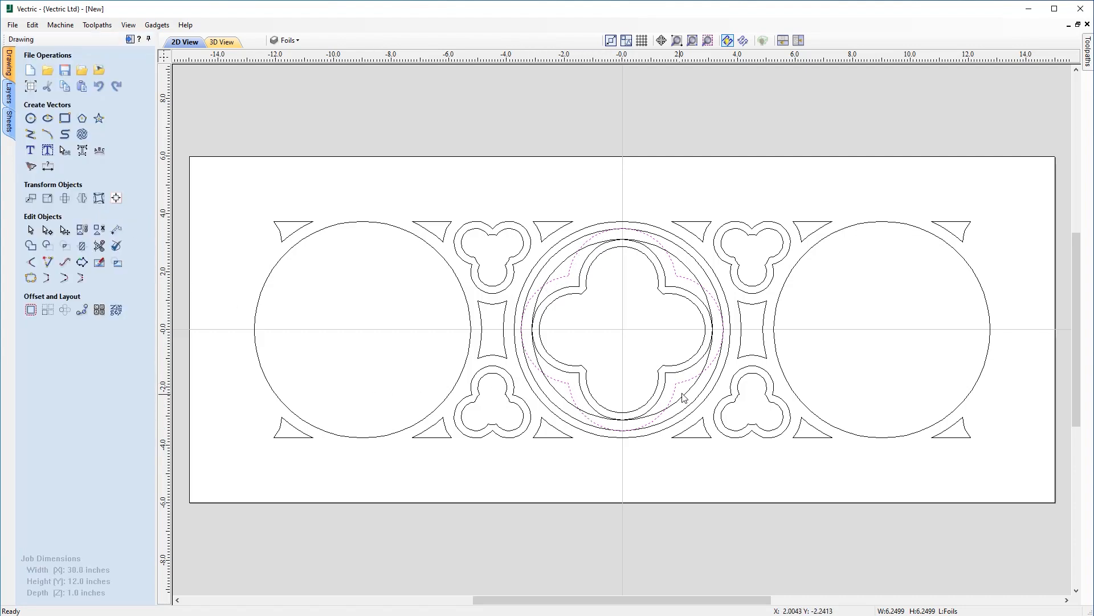
# - Move the outward-offset quatrefoil and the innermost circle around the foils to the Vcarve Shapes layer
pyautogui.keyDown('shift'); pyautogui.click(566, 263); pyautogui.keyUp('shift')
pyautogui.rightClick(565, 262)
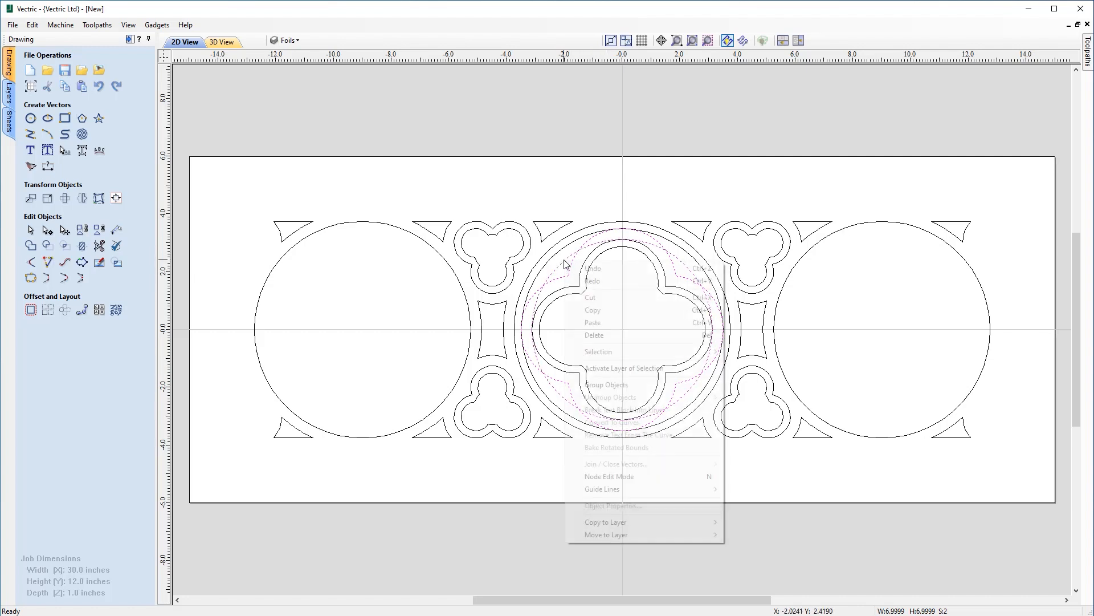
pyautogui.moveTo(684, 535)
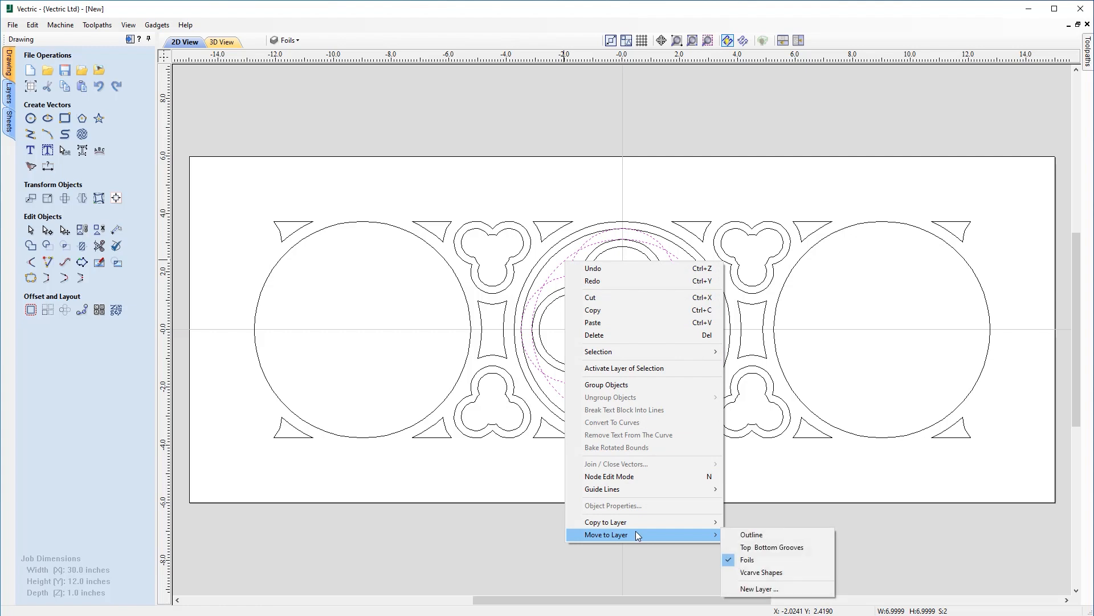
pyautogui.click(806, 572)
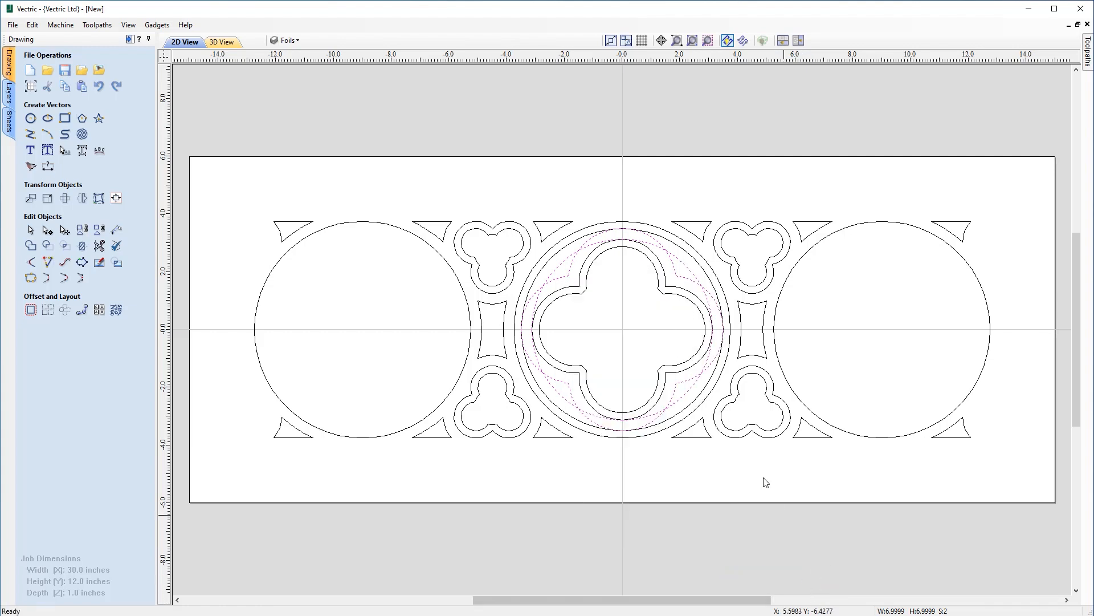
# - Compare the Foils and Vcarve Shapes layers by toggling their visibility, leaving Foils hidden and Vcarve Shapes active
pyautogui.click(287, 40)
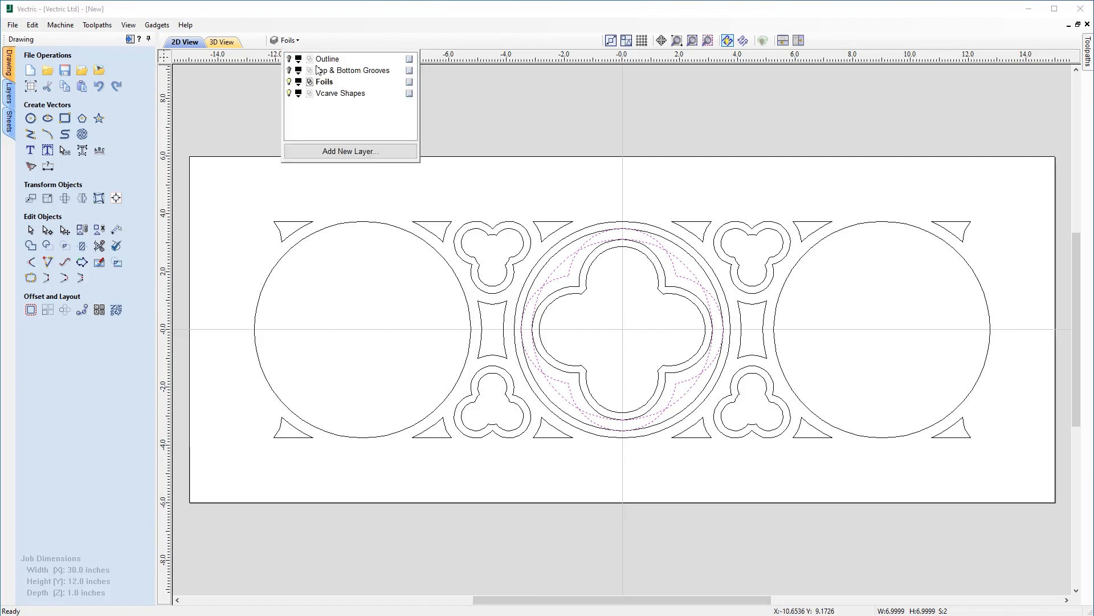
pyautogui.click(289, 82)
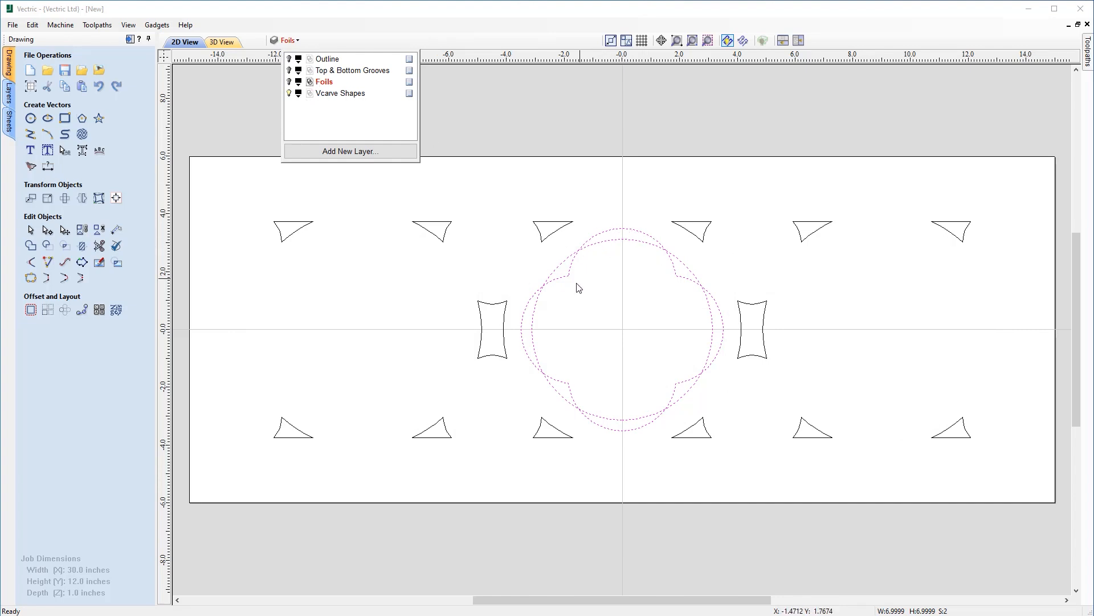
pyautogui.click(290, 95)
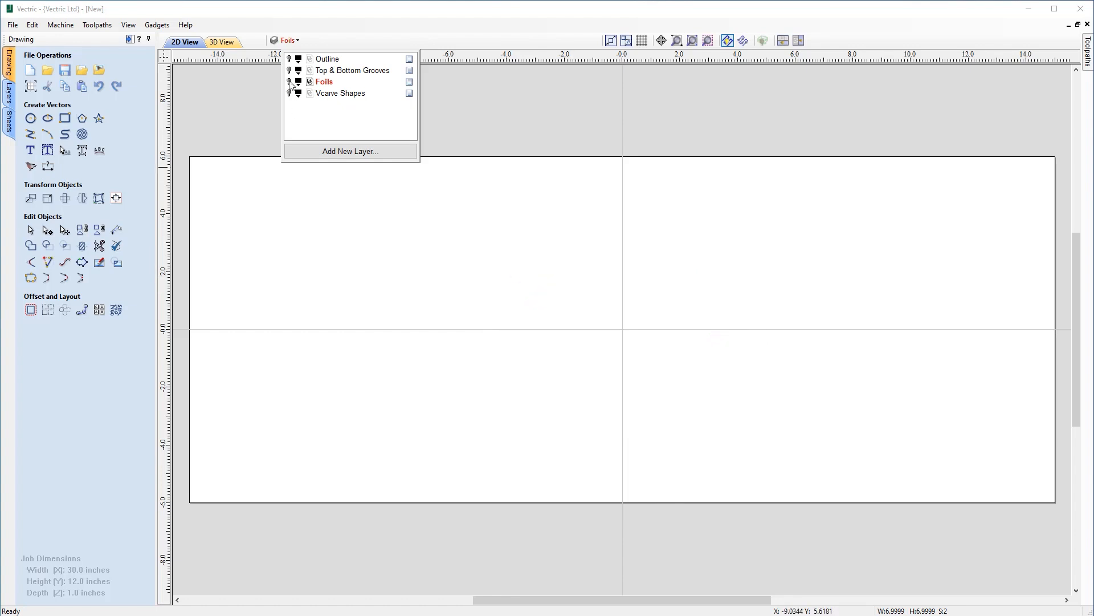
pyautogui.click(289, 82)
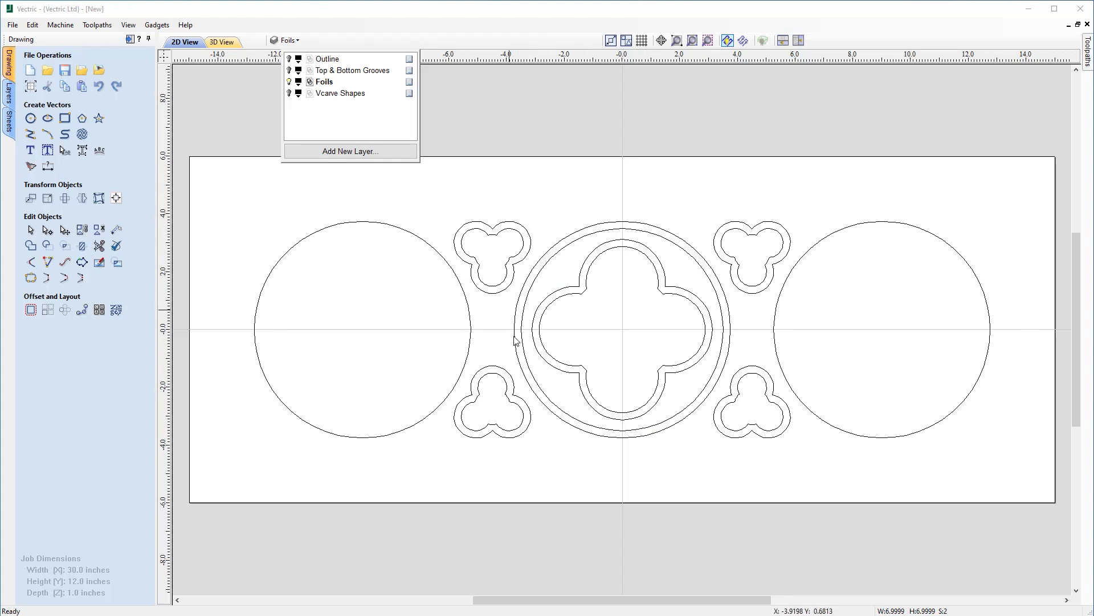
pyautogui.click(289, 94)
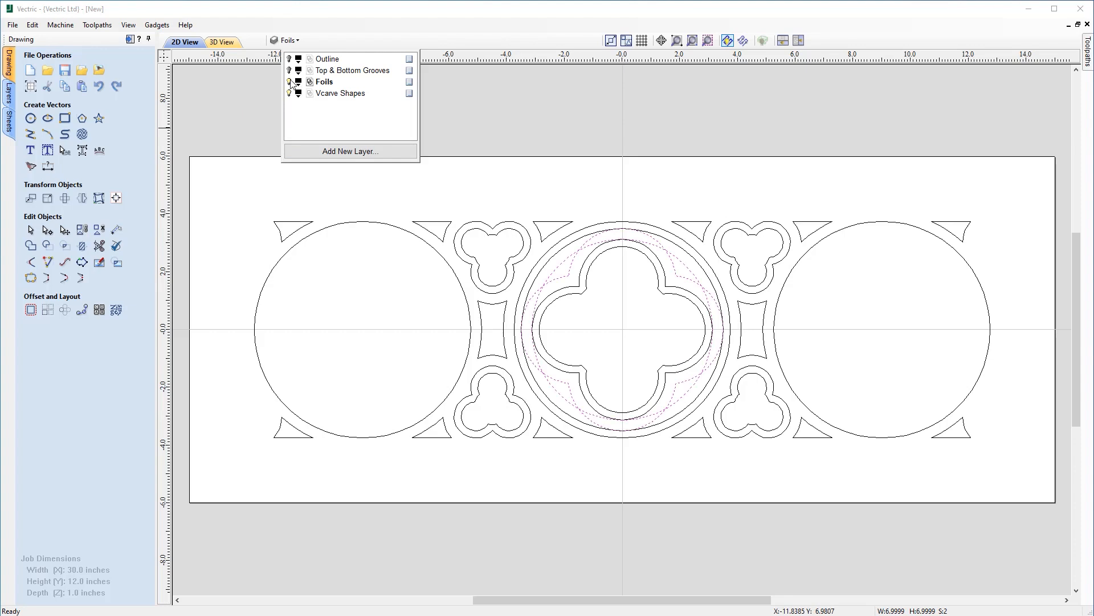
pyautogui.click(289, 82)
pyautogui.click(336, 94)
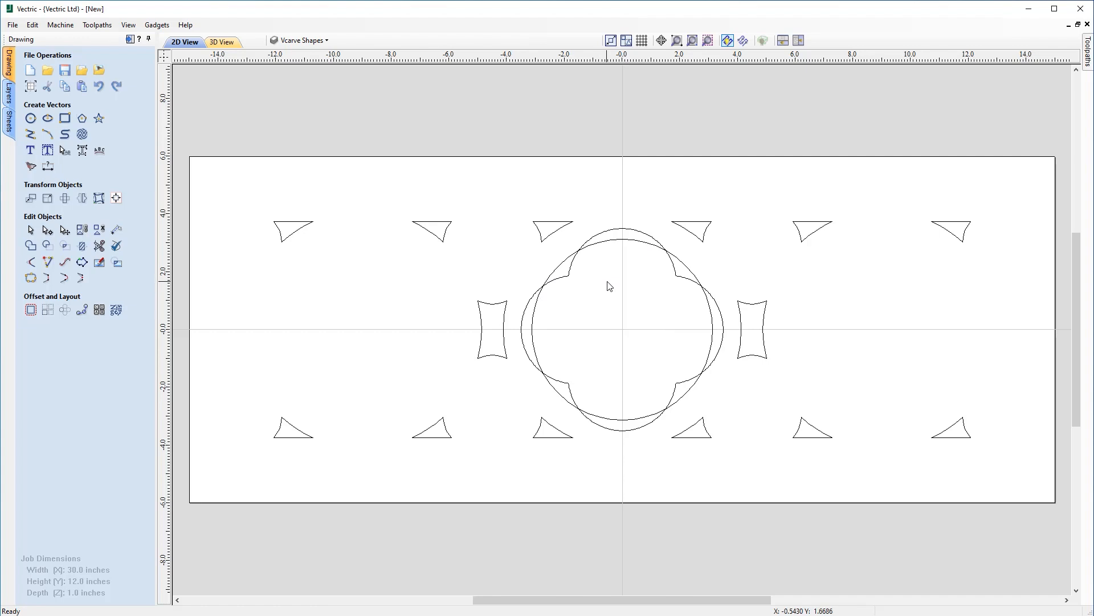
# - Subtract the offset quatrefoil from the circle to leave four V-carve shapes between the lobes
pyautogui.click(601, 243)
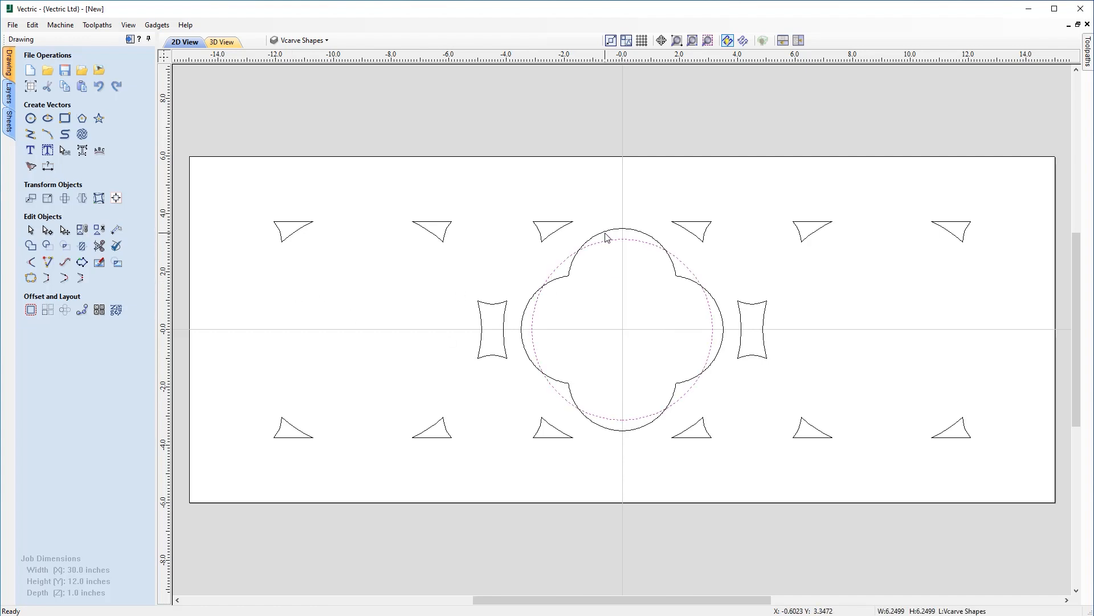
pyautogui.keyDown('shift'); pyautogui.click(608, 232); pyautogui.keyUp('shift')
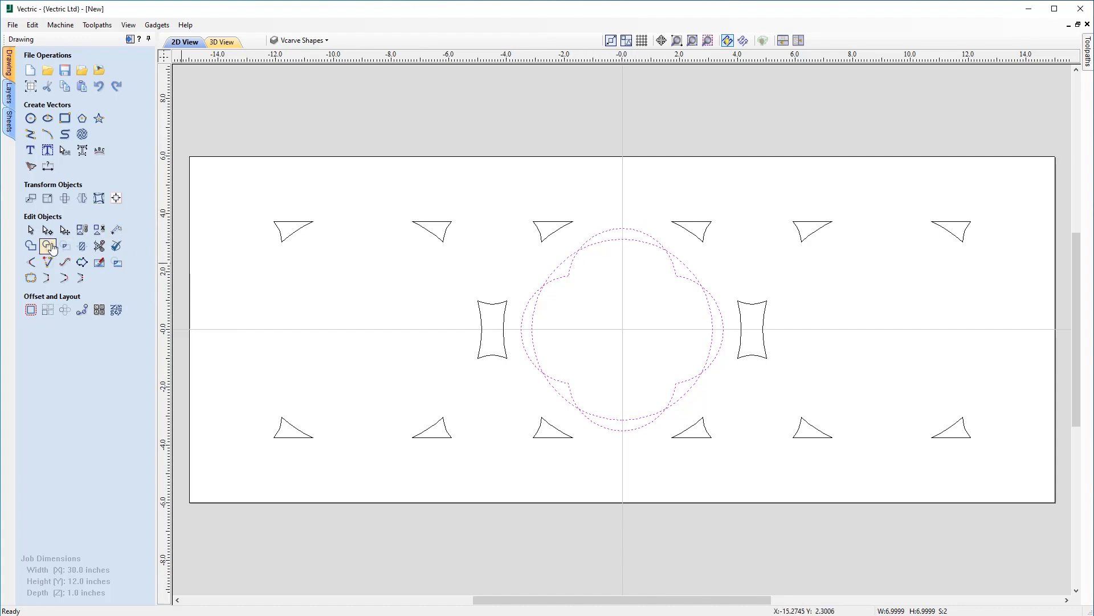
pyautogui.click(49, 246)
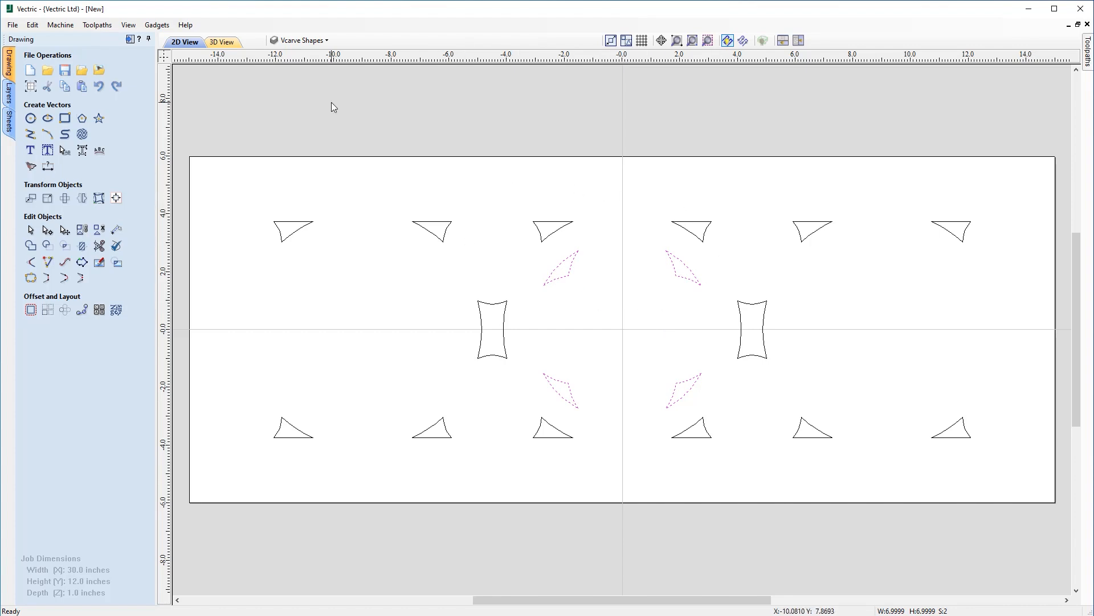
# - Show the Foils layer again and clear the selection
pyautogui.click(318, 41)
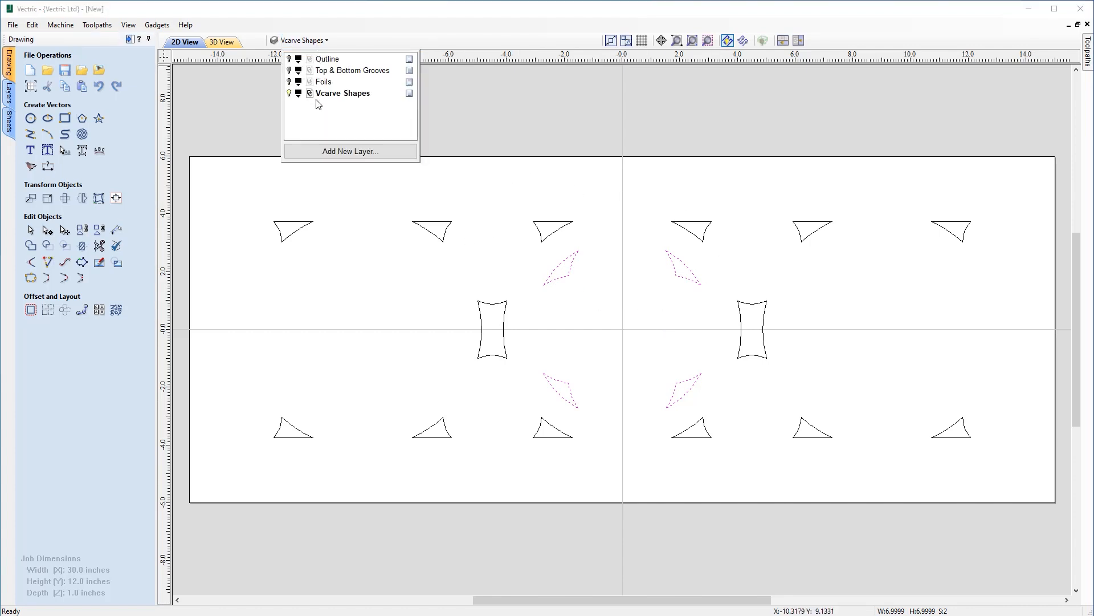
pyautogui.click(289, 82)
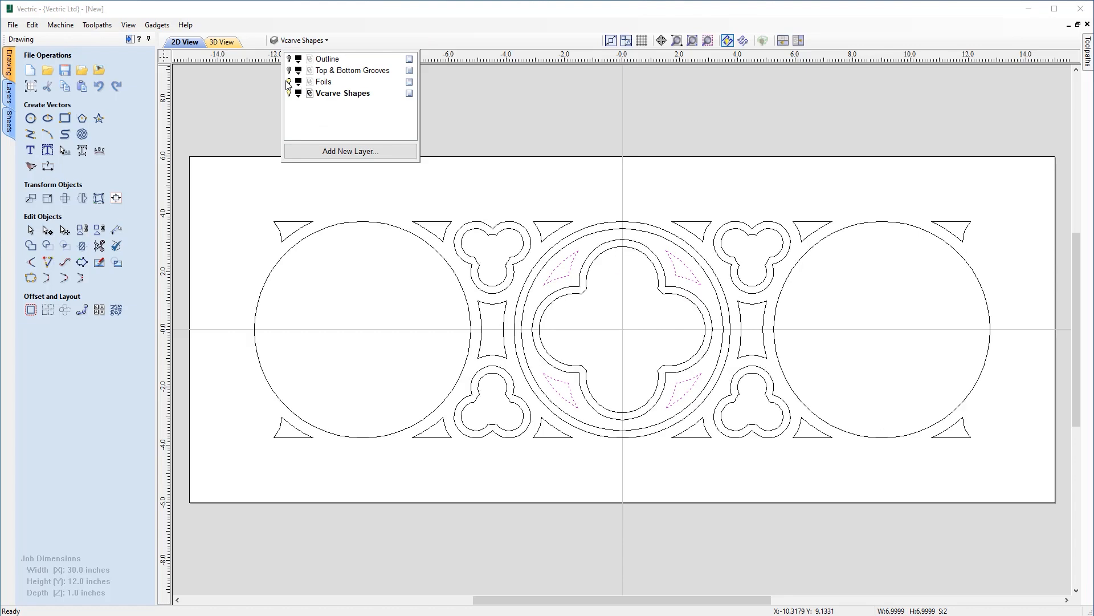
pyautogui.click(622, 205)
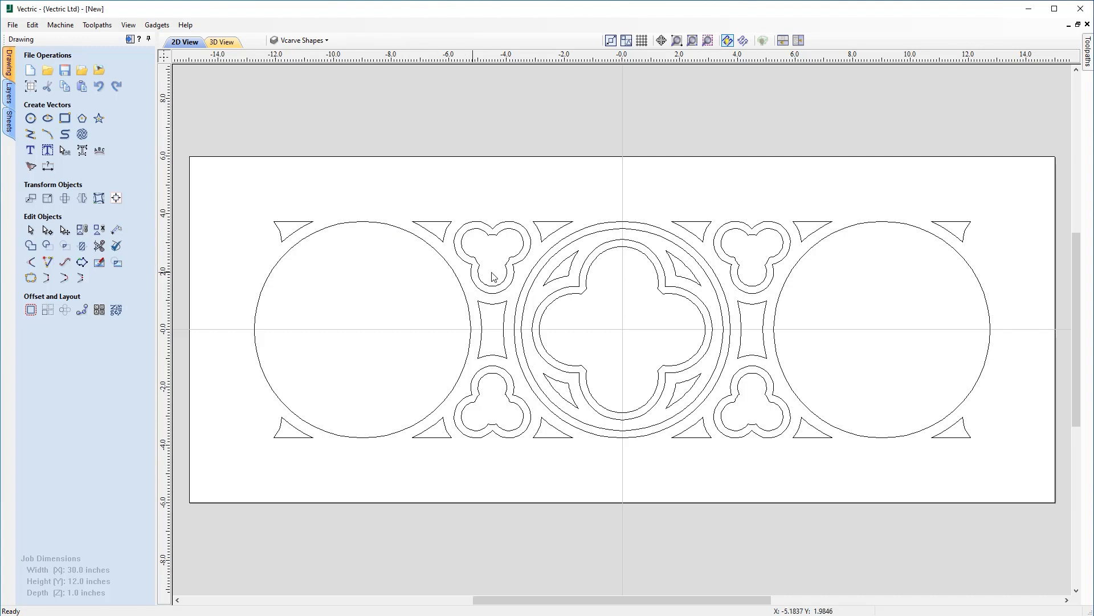
# - Copy the central circle's inner quatrefoils, V-carve shapes and inner ring into the two outer circles, centred in each, and clear the selection
pyautogui.moveTo(698, 405); pyautogui.dragTo(546, 256)
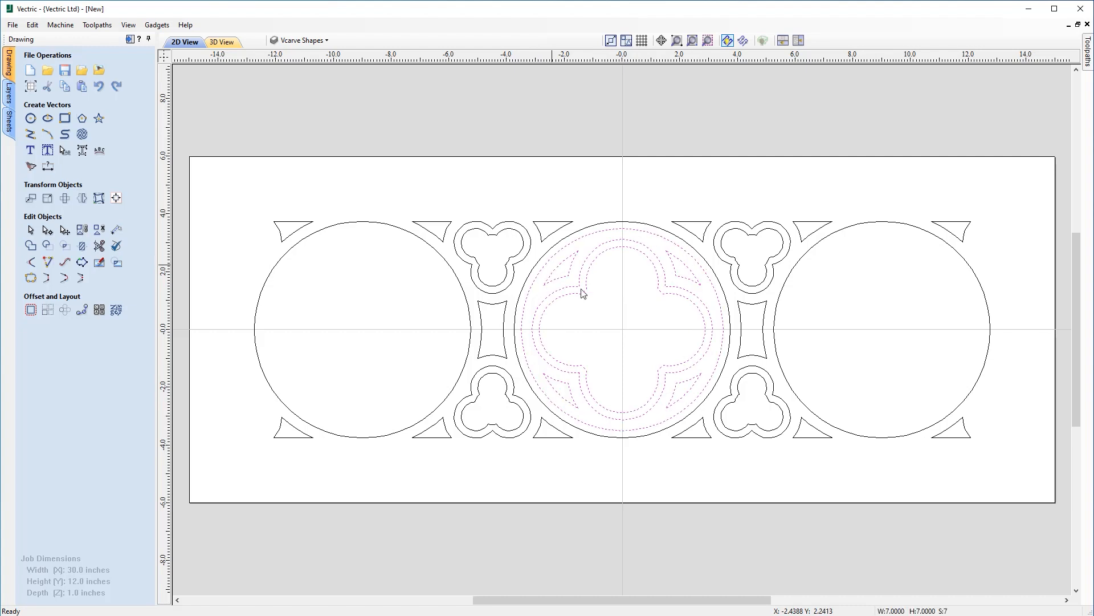
pyautogui.click(682, 364)
pyautogui.moveTo(623, 328); pyautogui.dragTo(362, 325)
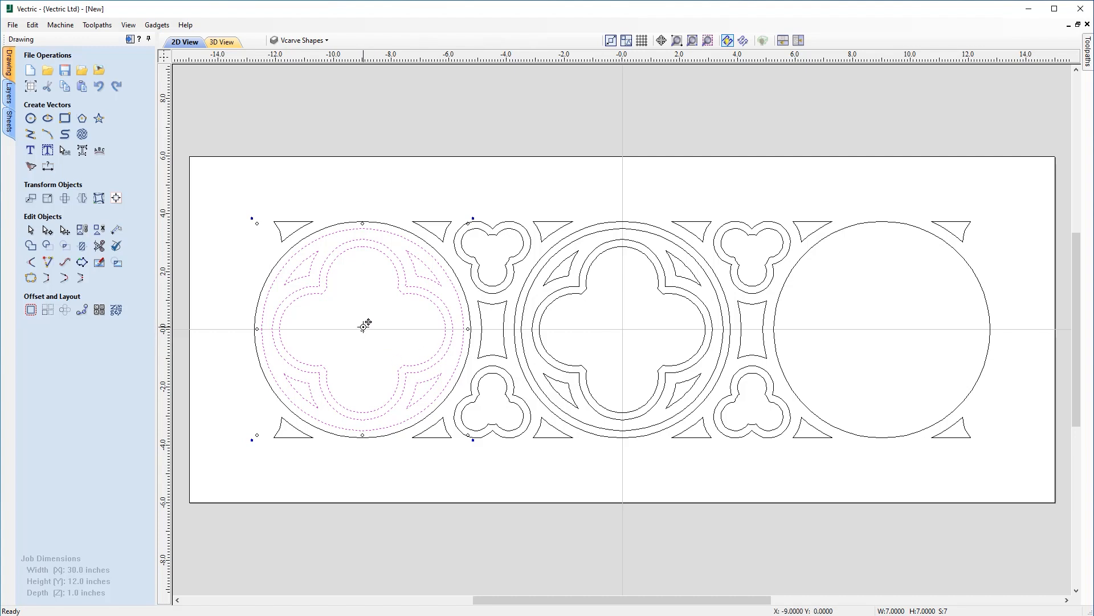
pyautogui.moveTo(365, 326); pyautogui.dragTo(880, 330)
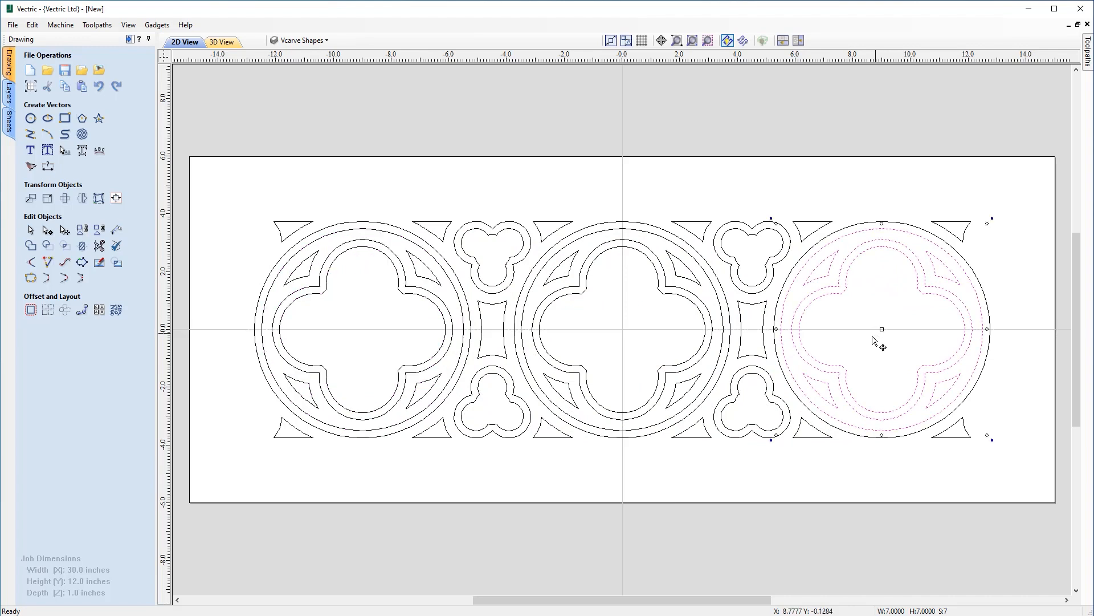
pyautogui.click(916, 447)
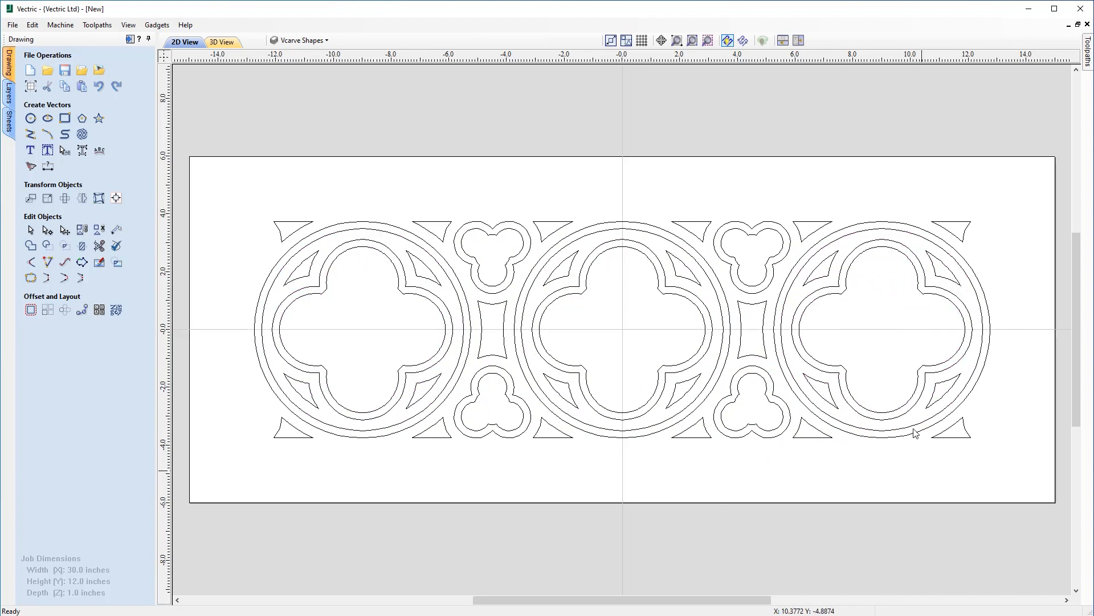
# - Show the Top & Bottom Grooves and Outline layers again, keeping Vcarve Shapes active
pyautogui.click(311, 41)
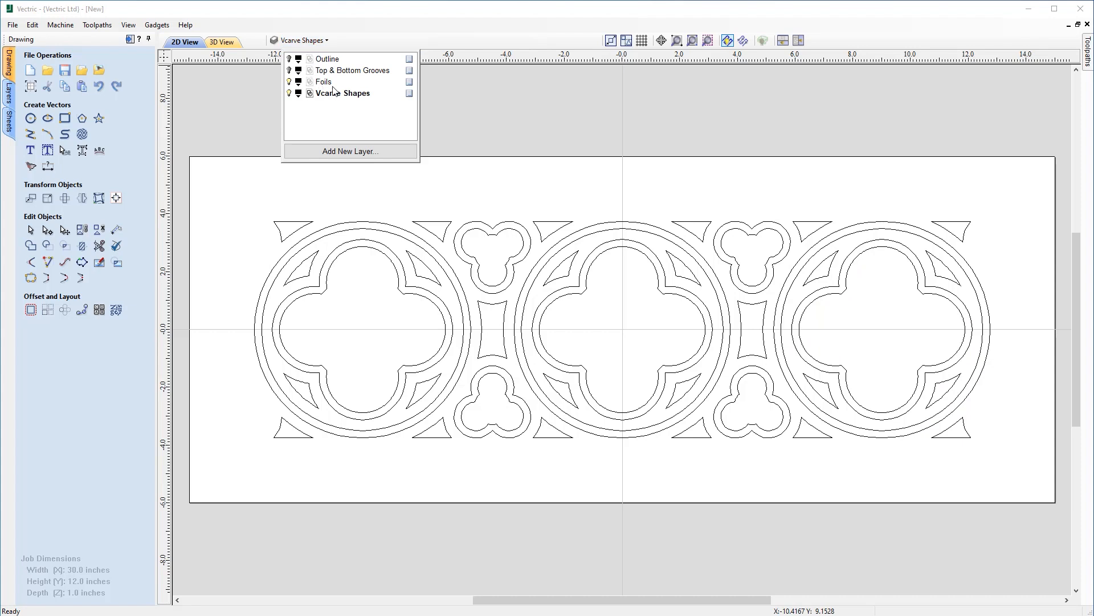
pyautogui.click(289, 71)
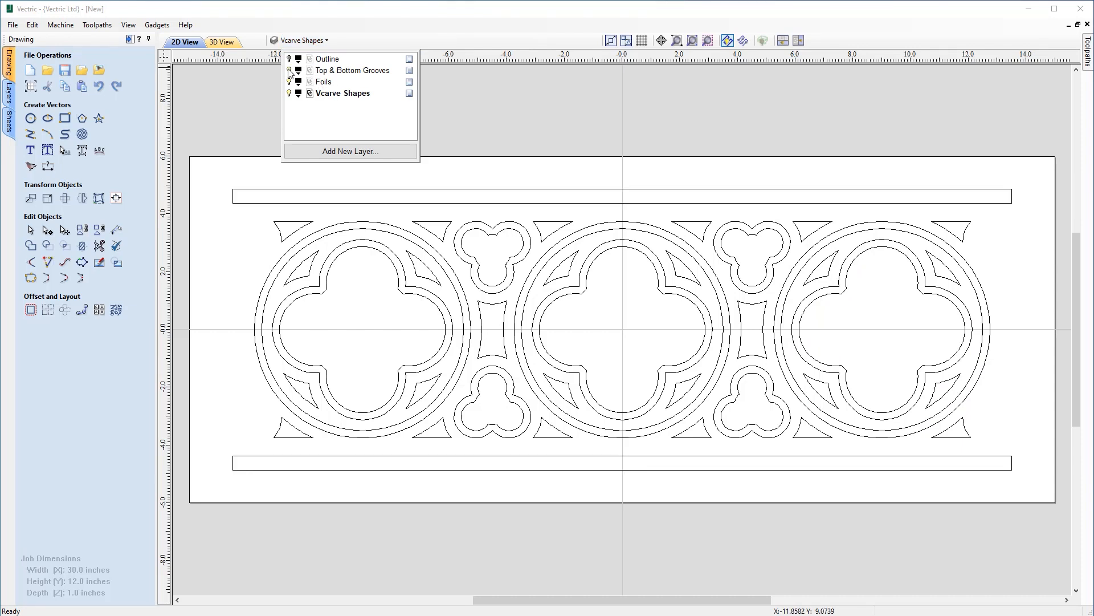
pyautogui.click(289, 60)
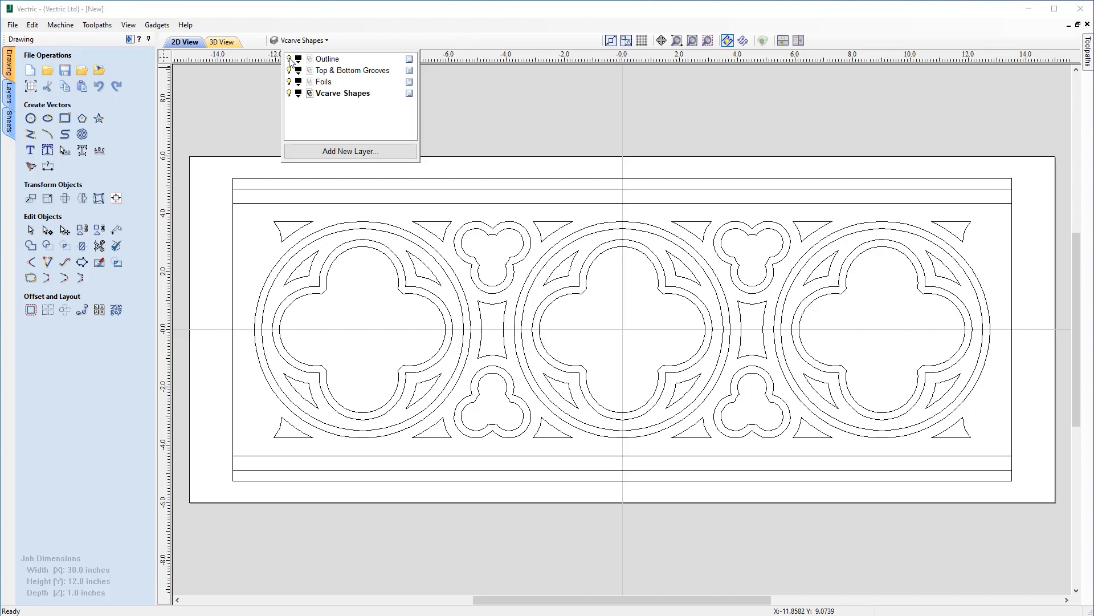
pyautogui.click(556, 171)
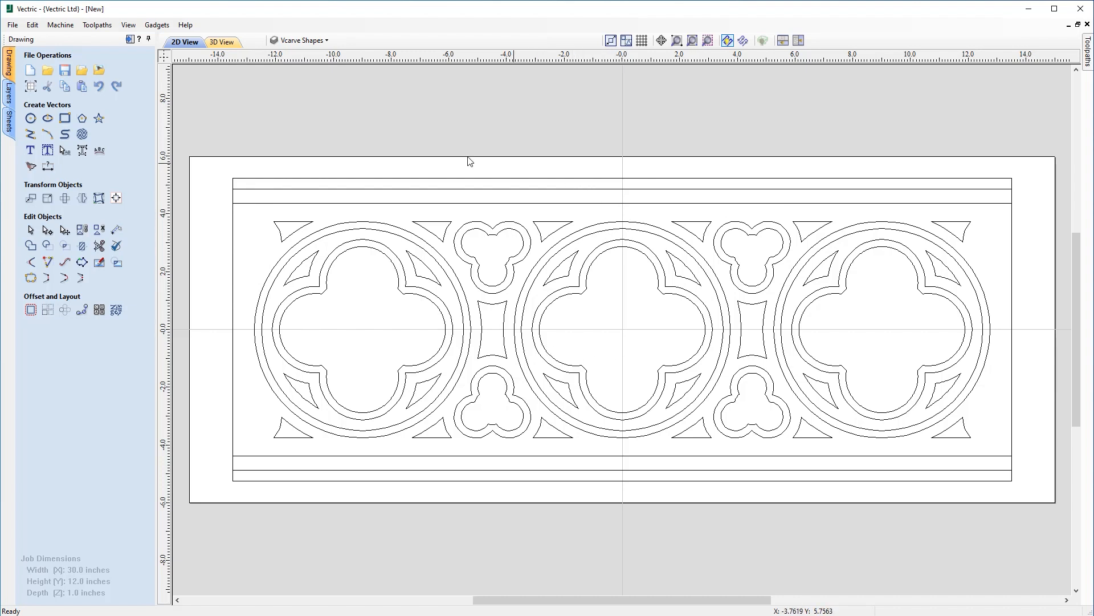
# - Save the drawing as Gothic_Quatrefoil_Vector_Drawing in the gothic-quatrefoil folder as a VCarve file
pyautogui.click(13, 25)
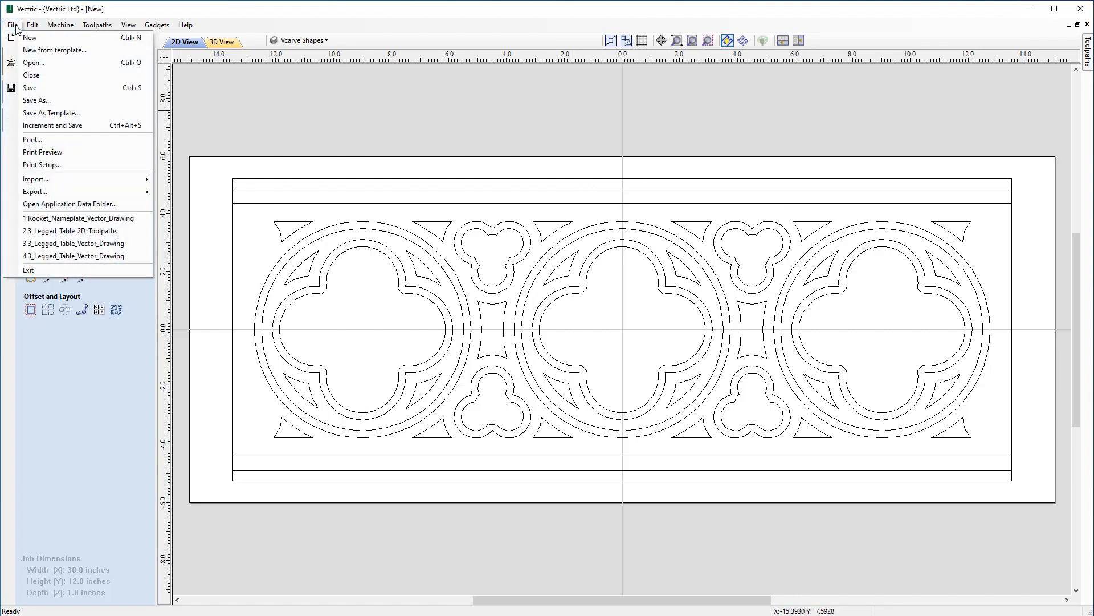
pyautogui.click(37, 100)
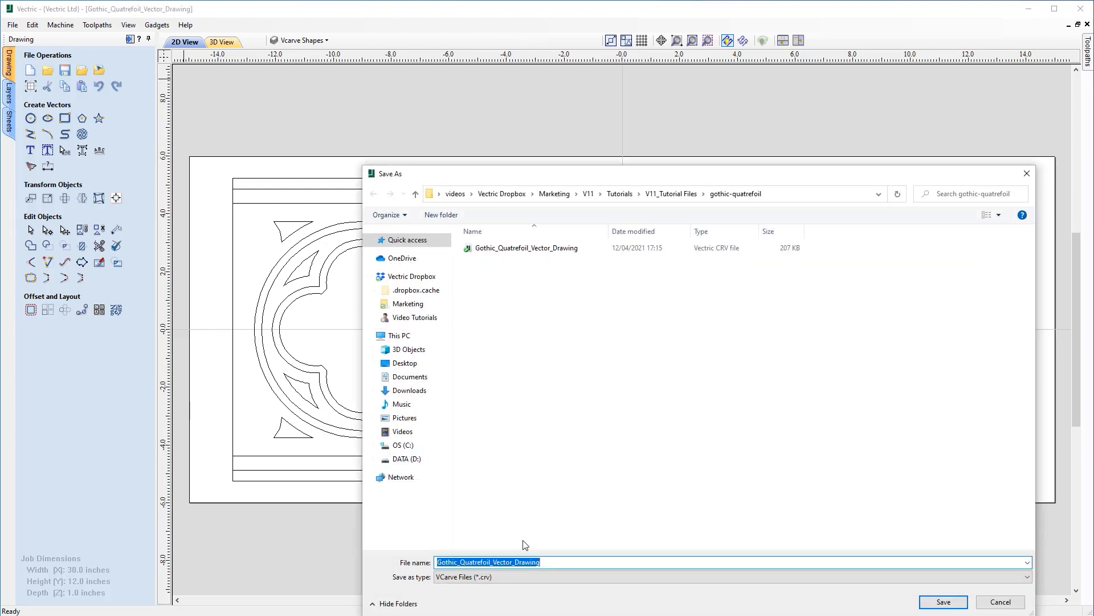
pyautogui.click(944, 602)
pyautogui.click(387, 455)
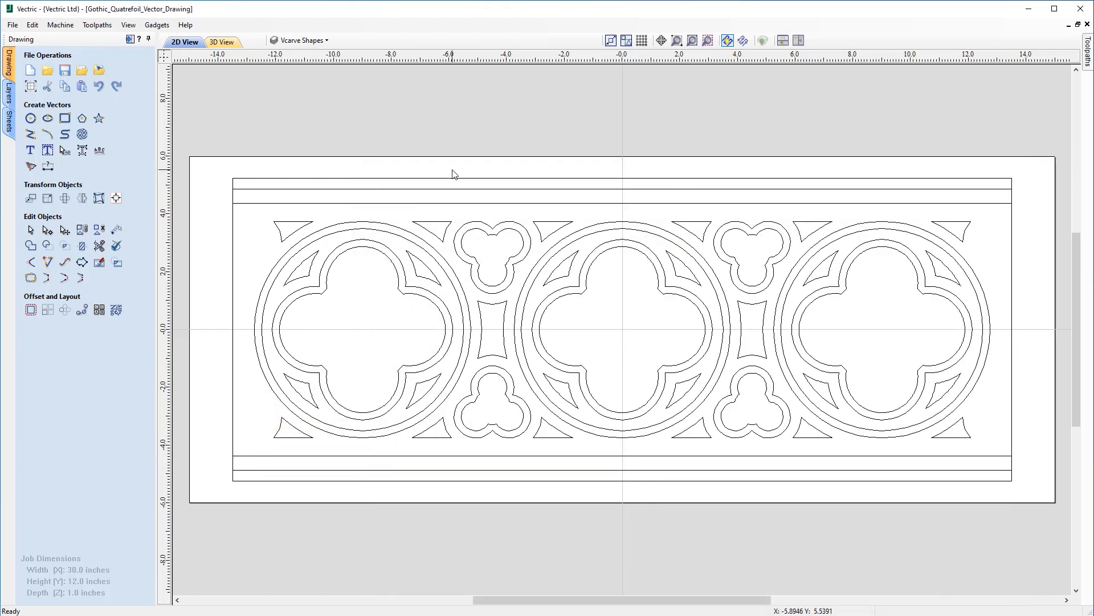